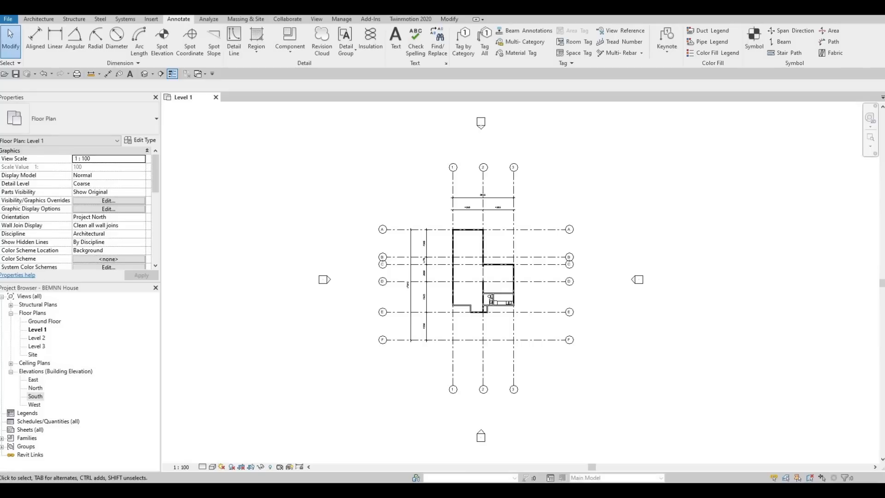
Step: Start loading a family for the Level 1 plan and browse up to the Canada library folder
scroll(491, 301, up, 9)
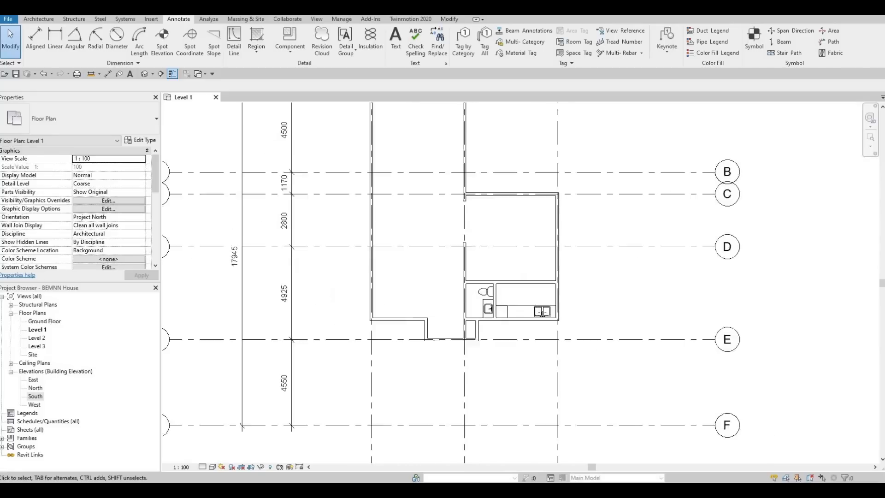
scroll(482, 320, up, 2)
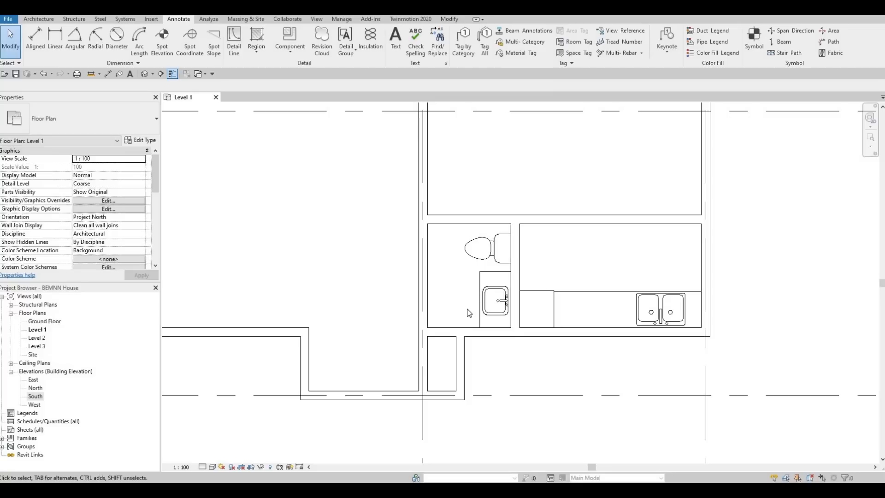
middle_drag(481, 308, 584, 284)
scroll(584, 284, down, 1)
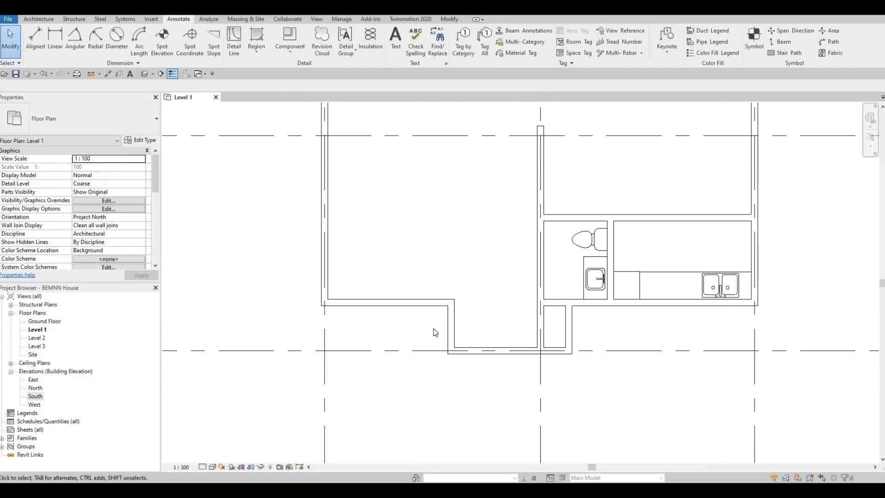
middle_drag(431, 281, 430, 316)
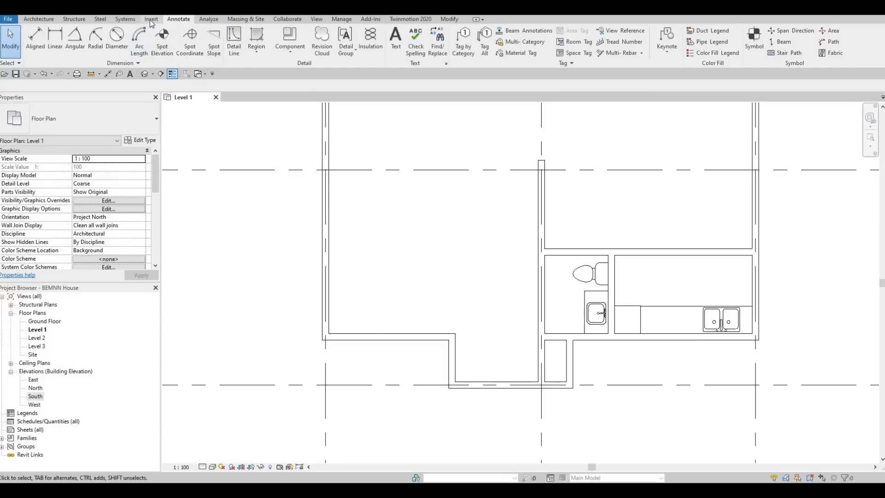
scroll(321, 51, up, 1)
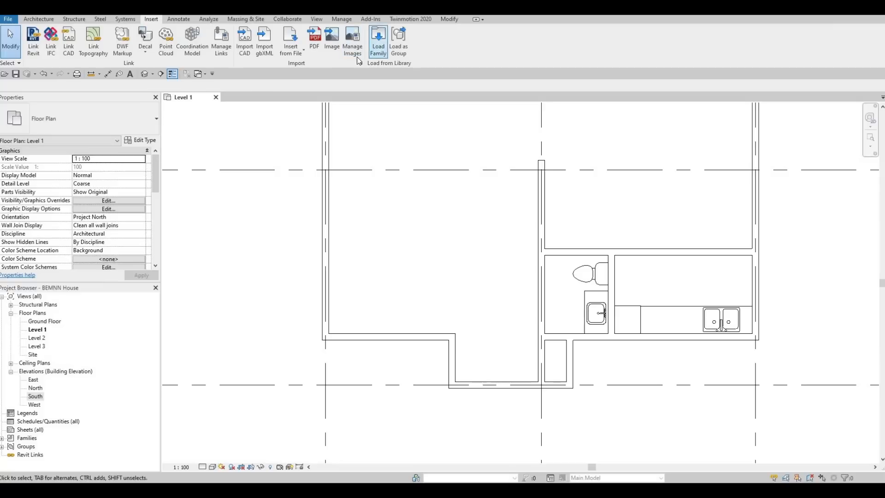
click(378, 42)
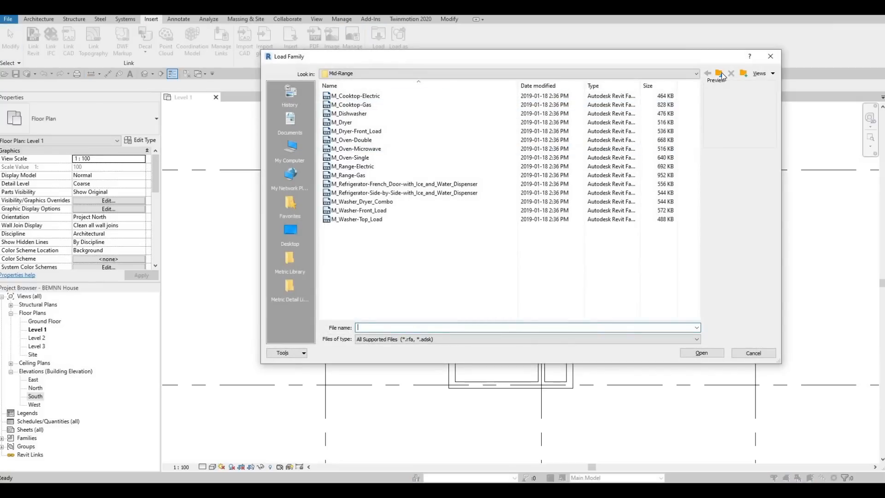
click(723, 76)
click(722, 76)
click(722, 76)
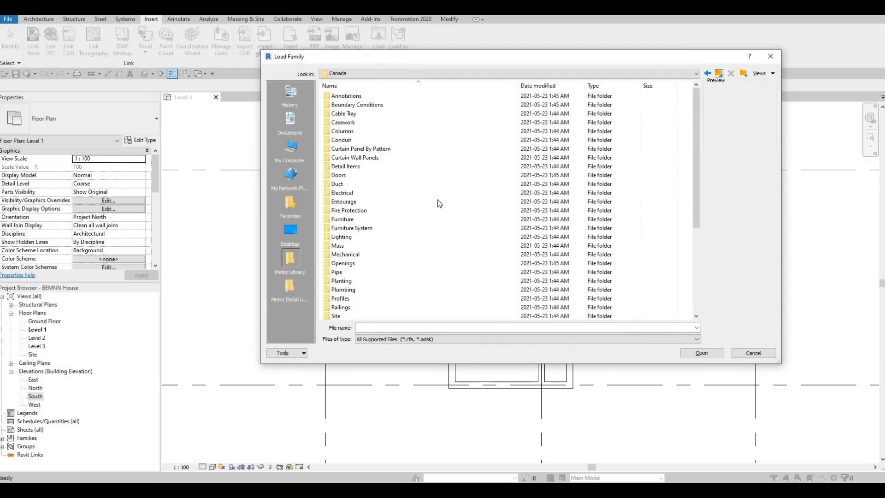
Step: Load the M_Sofa-Corbu family from the Seating folder of the Furniture library
double_click(362, 221)
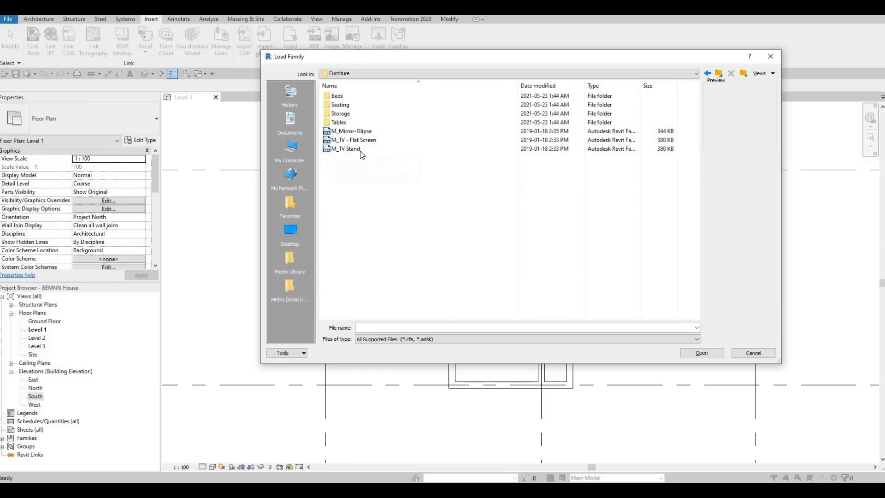
double_click(350, 107)
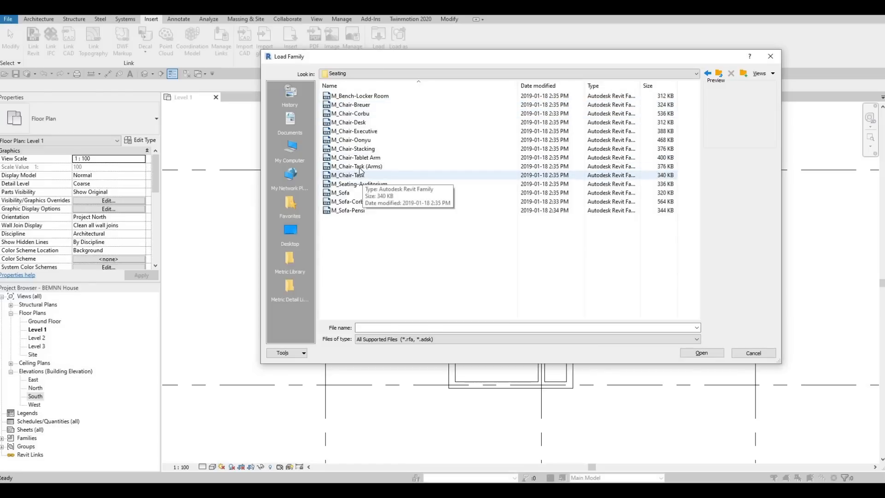
click(352, 203)
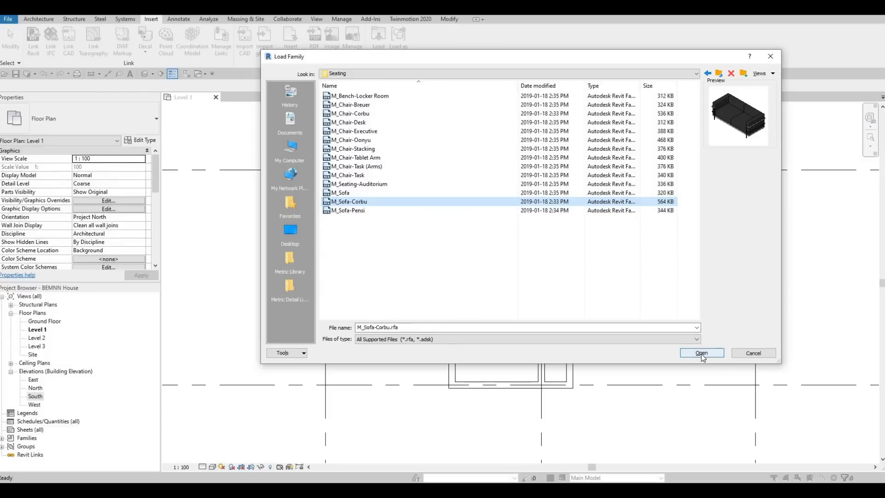
key(Return)
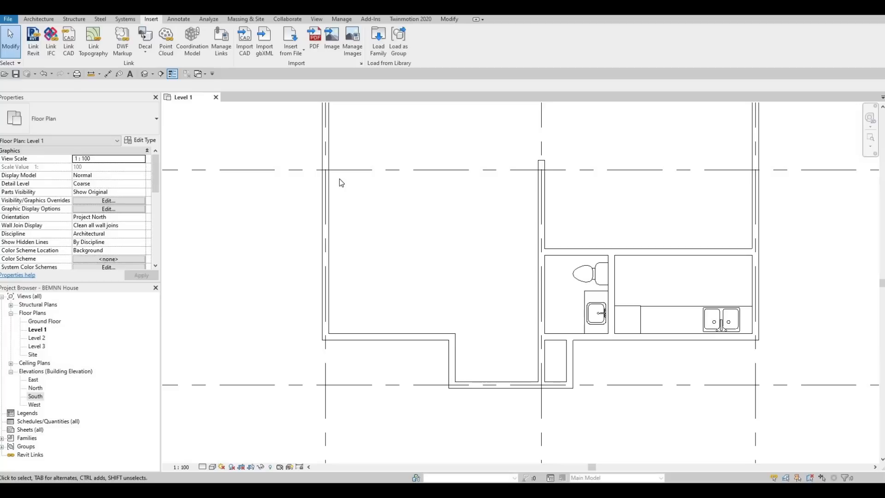
Step: Start placing an M_Sofa-Corbu component on Level 1 and rotate its preview 180 degrees
key(c)
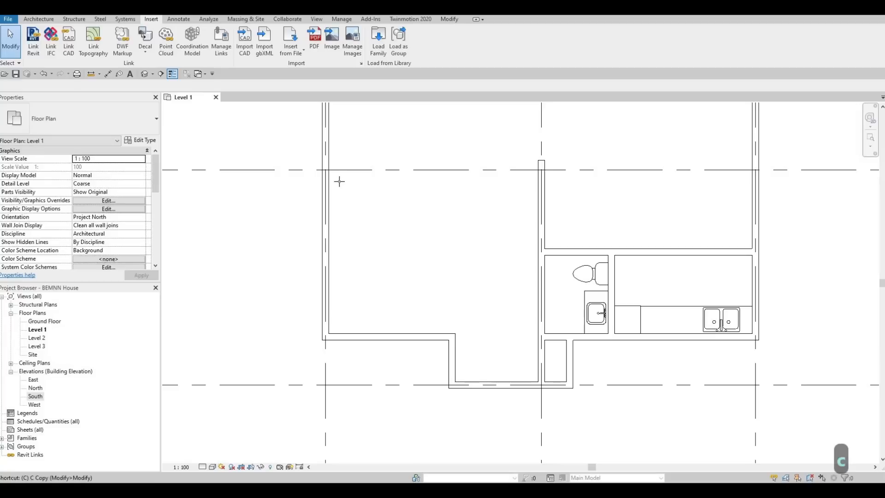
key(m)
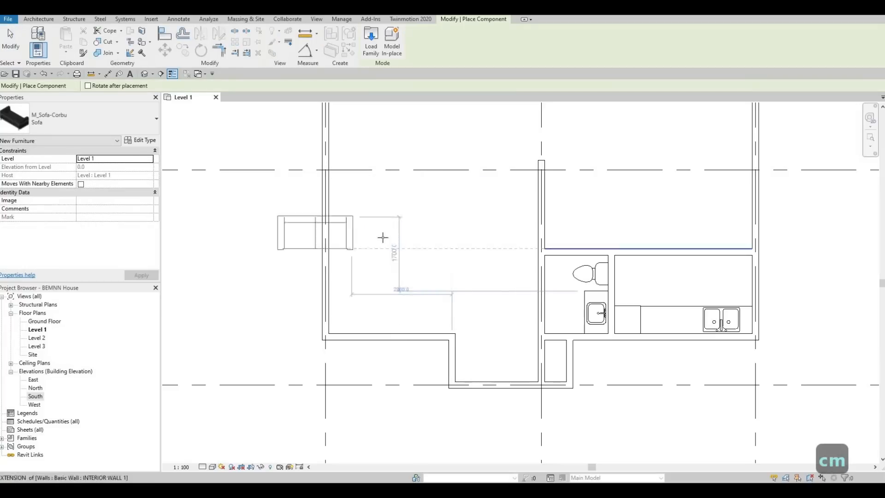
click(39, 20)
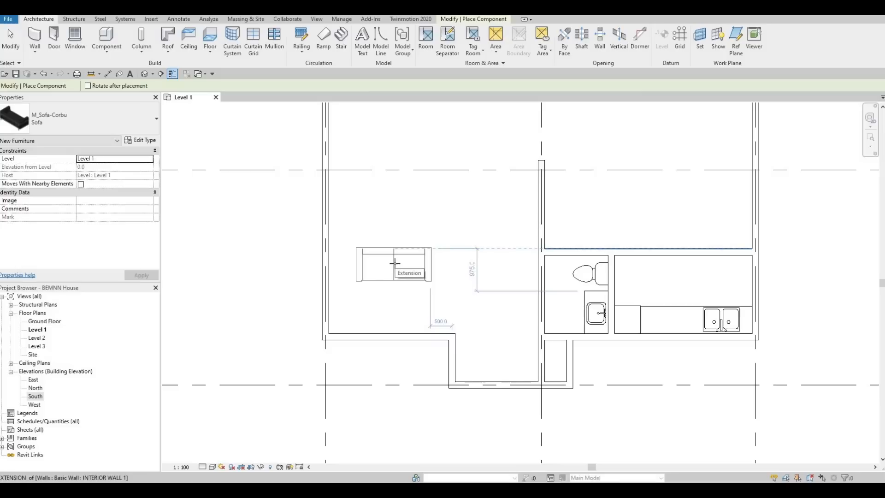
key(space)
key(space)
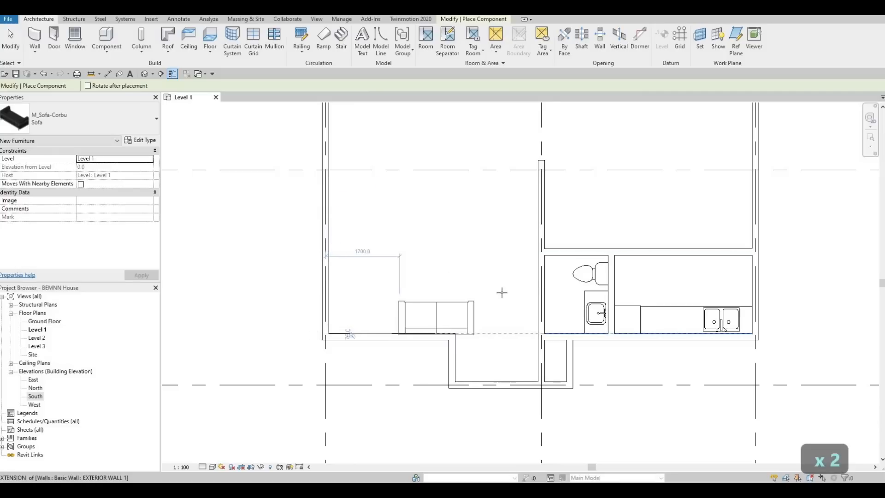
Step: Try rotating the sofa preview over the toilet so it follows the angles of the fixture's edges
scroll(554, 276, up, 1)
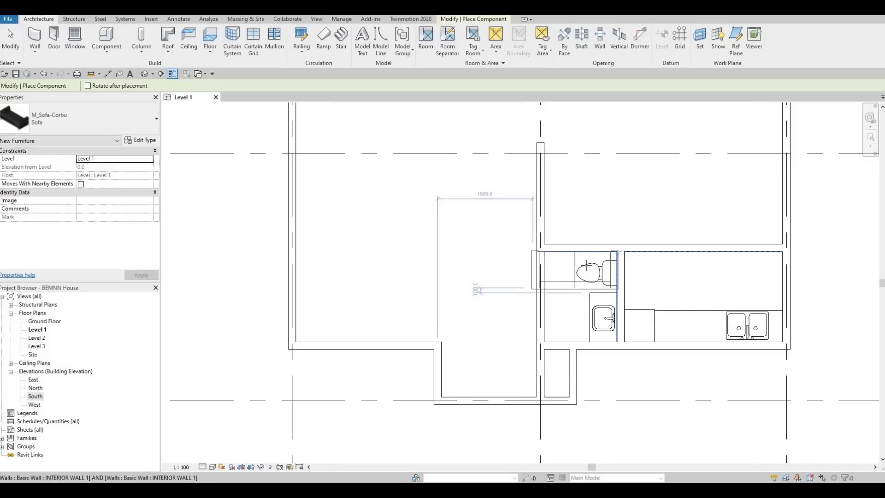
scroll(581, 268, up, 2)
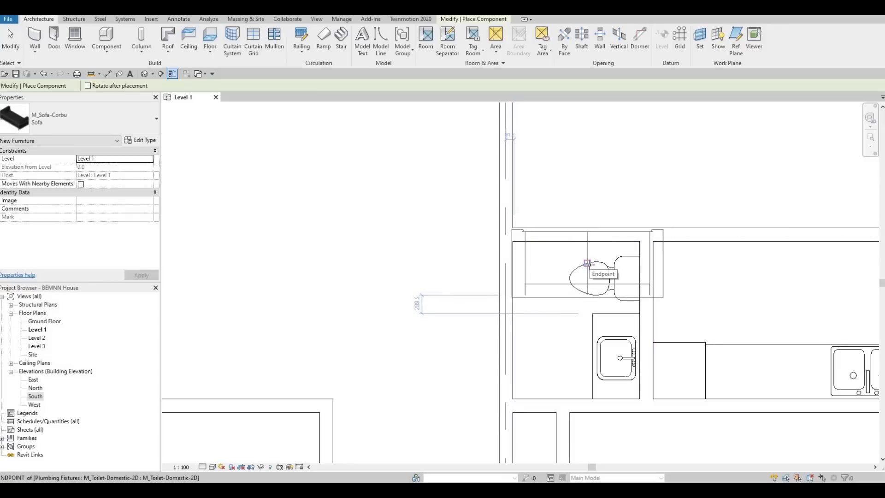
key(space)
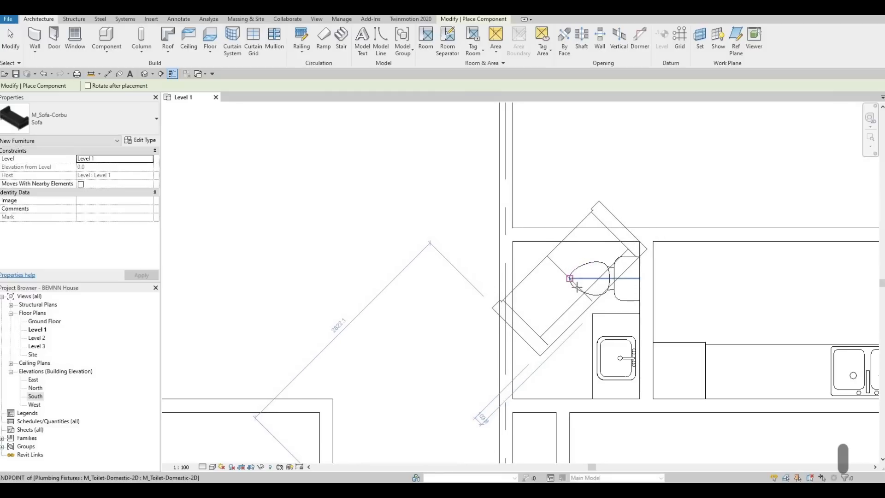
key(space)
key(space)
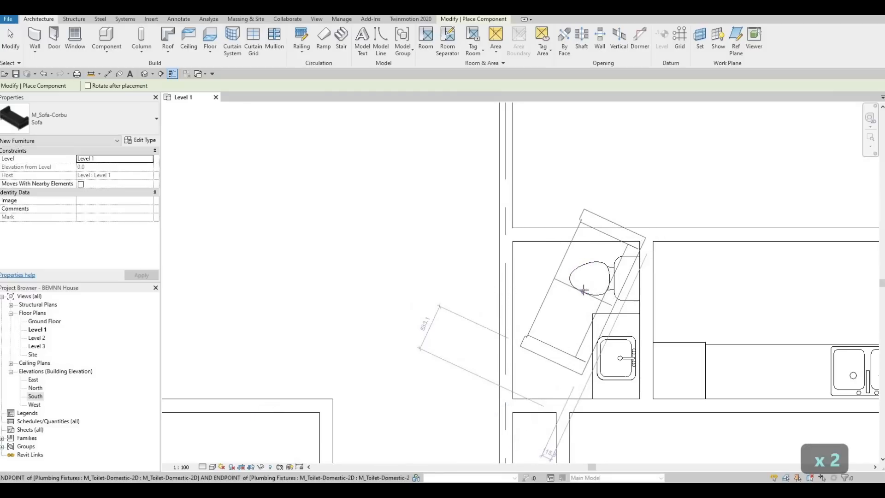
key(space)
key(space)
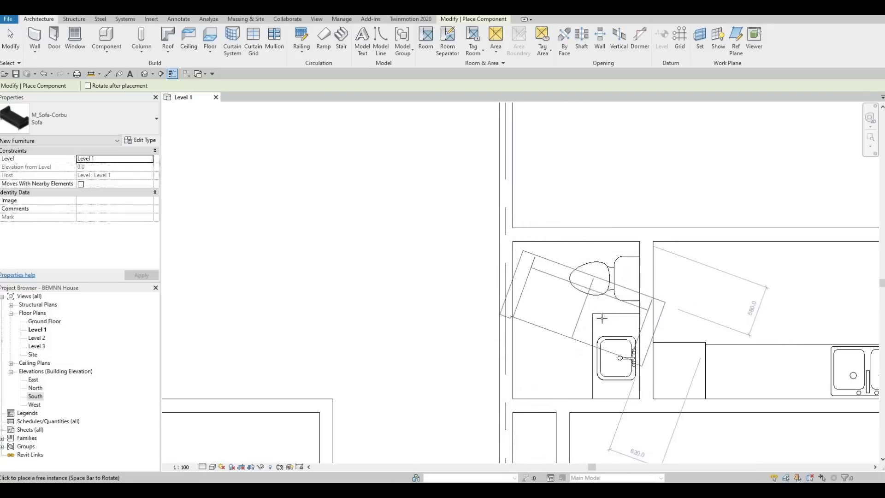
Step: Place the first sofa with its back against the room's lower exterior wall, about 520 mm from grid line 1
scroll(507, 331, down, 3)
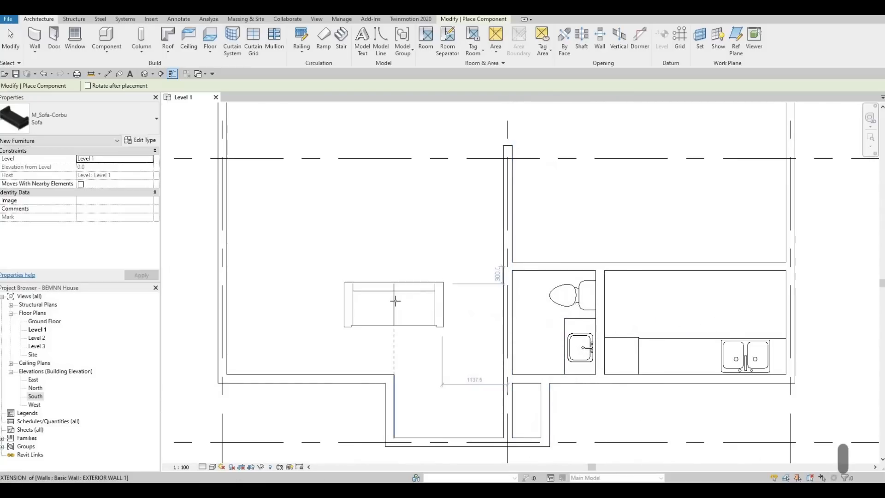
scroll(361, 277, up, 2)
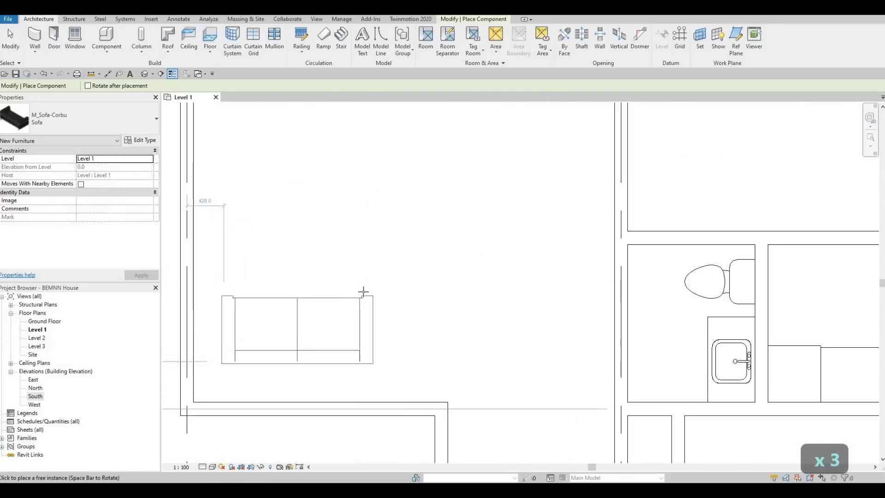
click(349, 324)
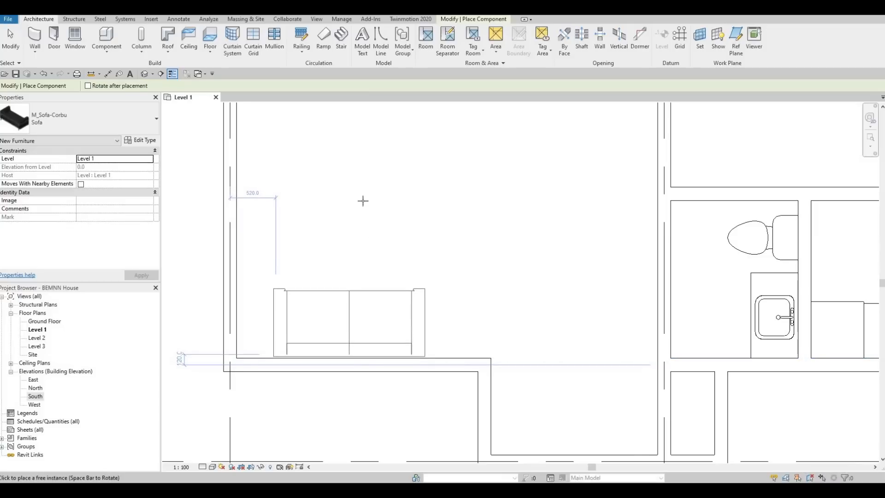
Step: Place a second sofa above the first and facing it, about 2630 mm from the wall on grid line 2, and end placement
middle_drag(363, 194, 368, 275)
key(space)
key(space)
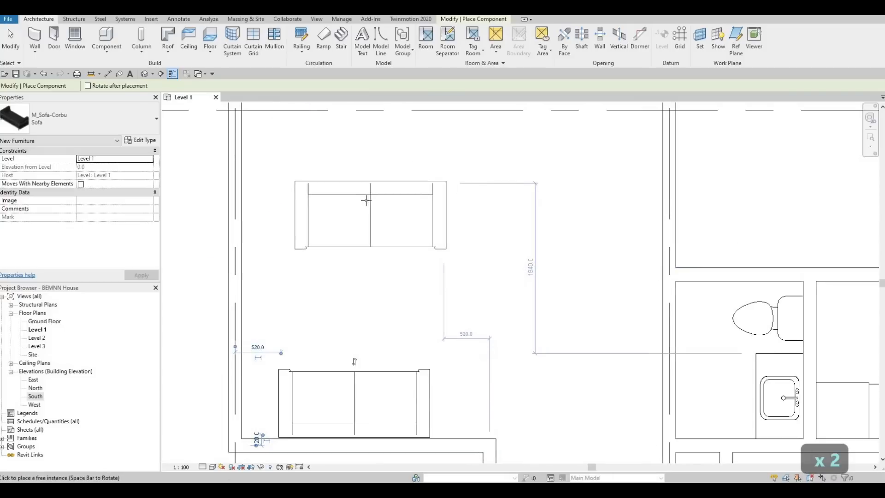
scroll(425, 280, down, 5)
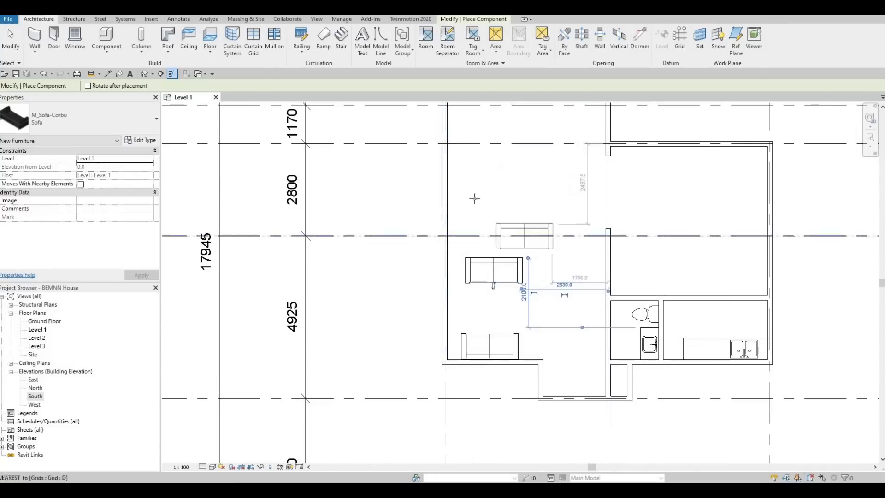
middle_drag(494, 268, 416, 195)
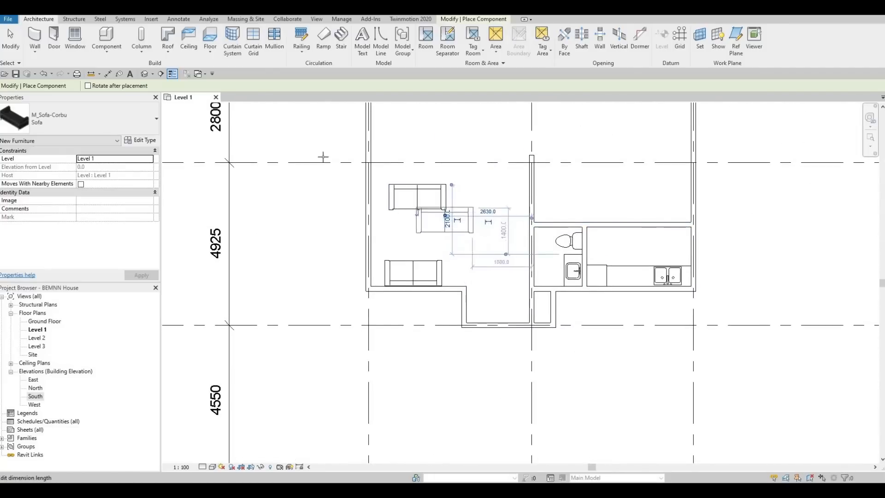
scroll(410, 143, up, 2)
key(Escape)
key(Escape)
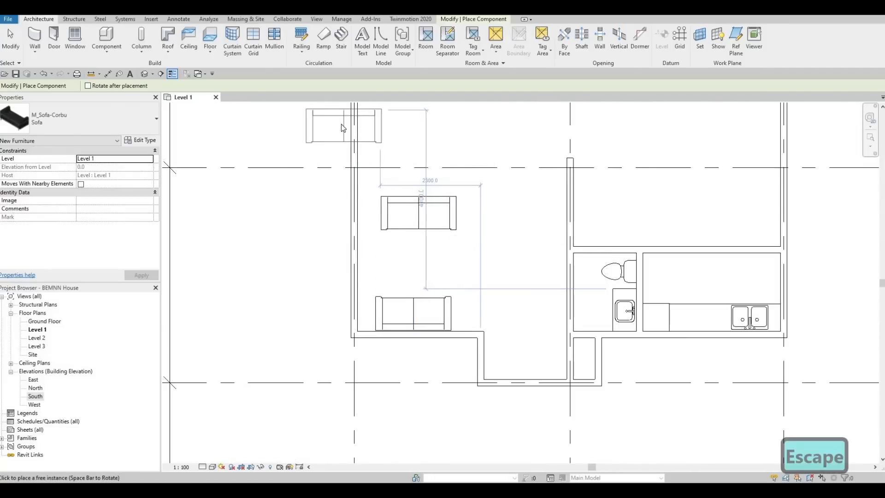
Step: Use Create Similar on the second sofa to start placing another M_Sofa-Corbu instance
middle_drag(407, 239, 407, 261)
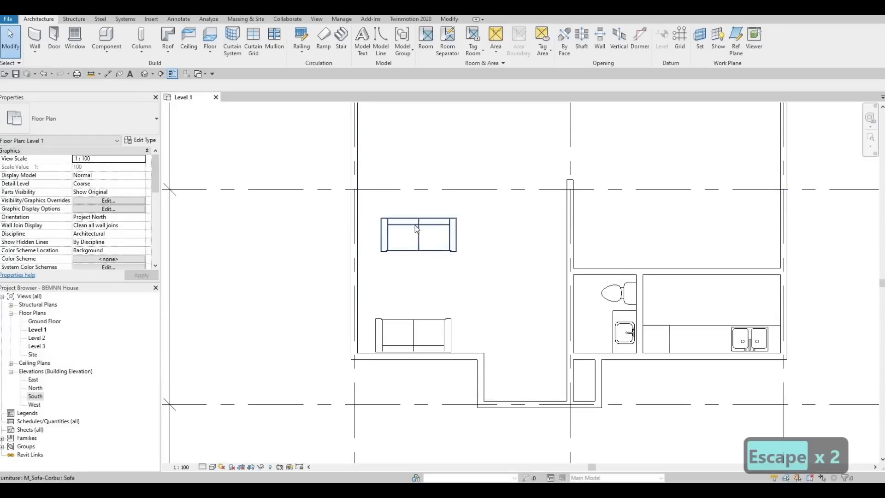
click(422, 230)
scroll(381, 264, down, 4)
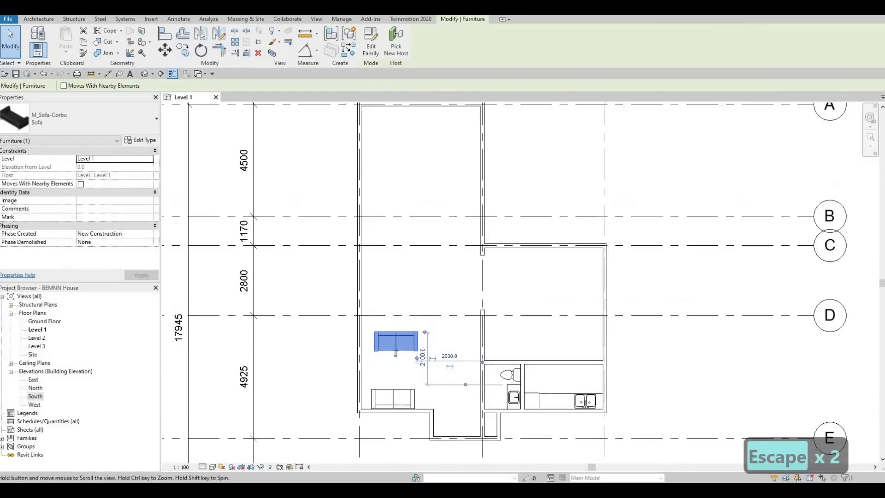
scroll(424, 196, up, 1)
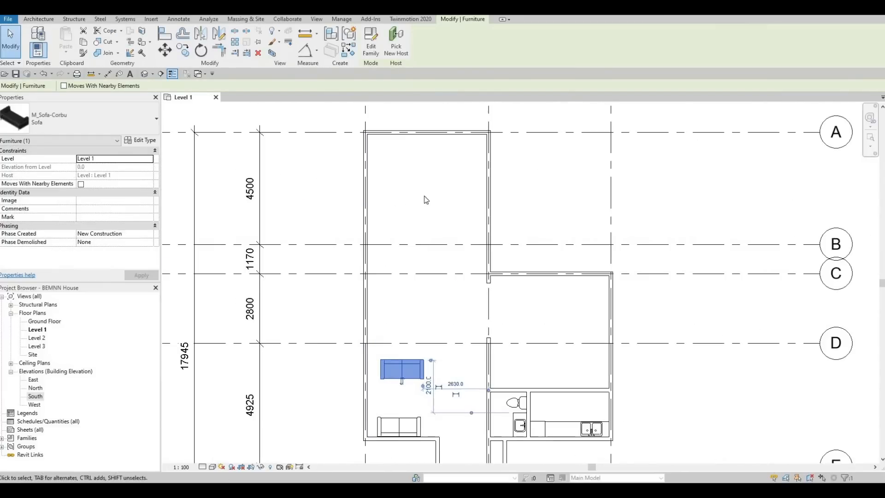
scroll(423, 182, down, 1)
key(c)
key(s)
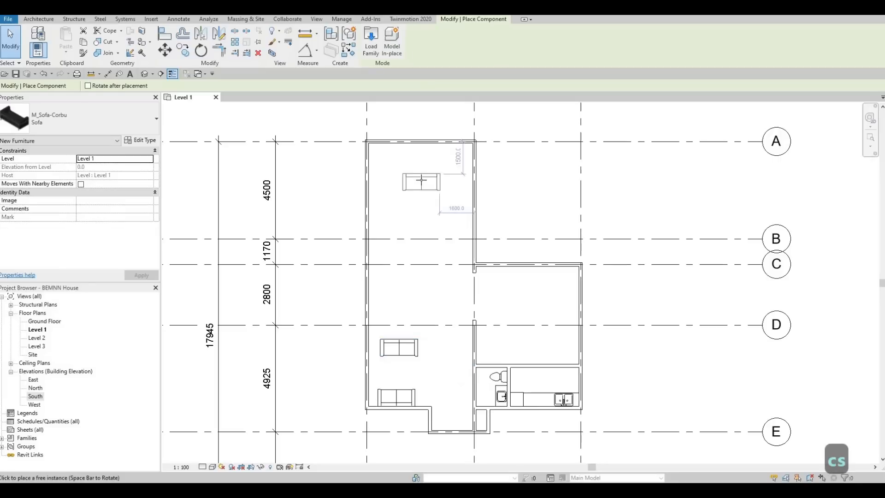
Step: Place a third sofa, rotated 180 degrees, in the space between grids A and B, about 3200 mm above grid C, and end placement
key(space)
key(c)
key(s)
scroll(417, 186, up, 3)
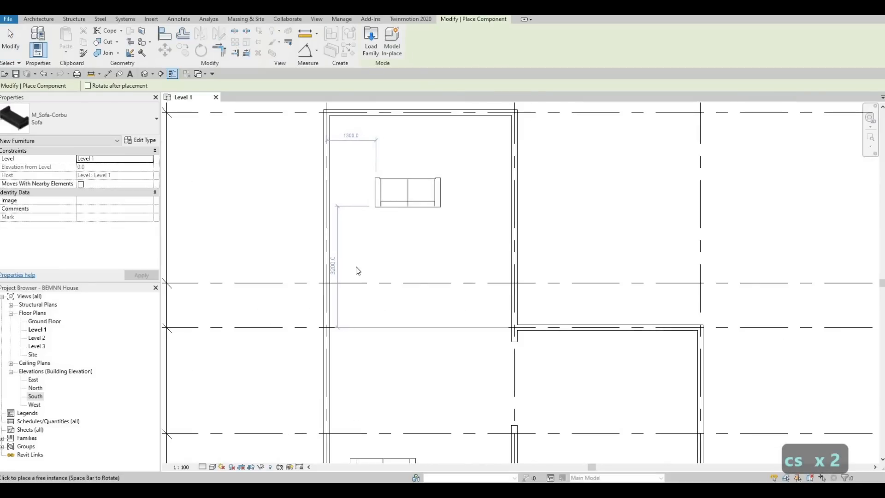
click(407, 193)
middle_drag(376, 375, 399, 253)
scroll(400, 253, down, 1)
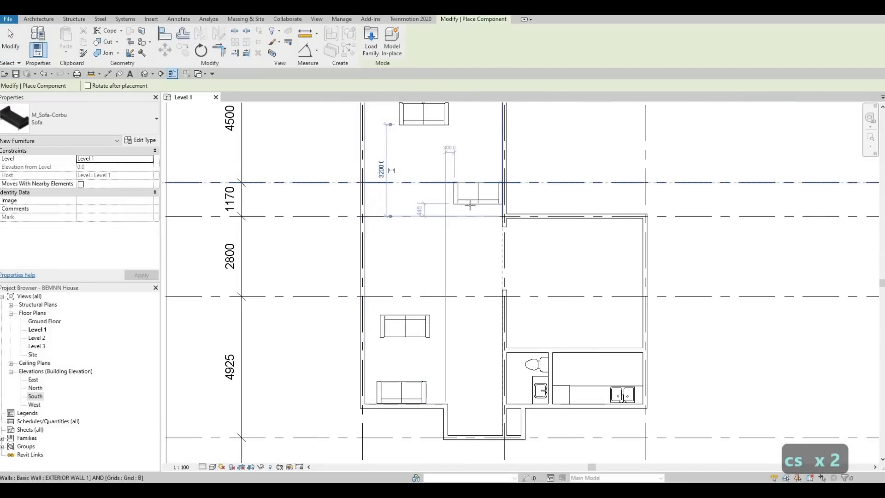
middle_drag(455, 206, 419, 265)
scroll(414, 246, up, 2)
key(Escape)
key(Escape)
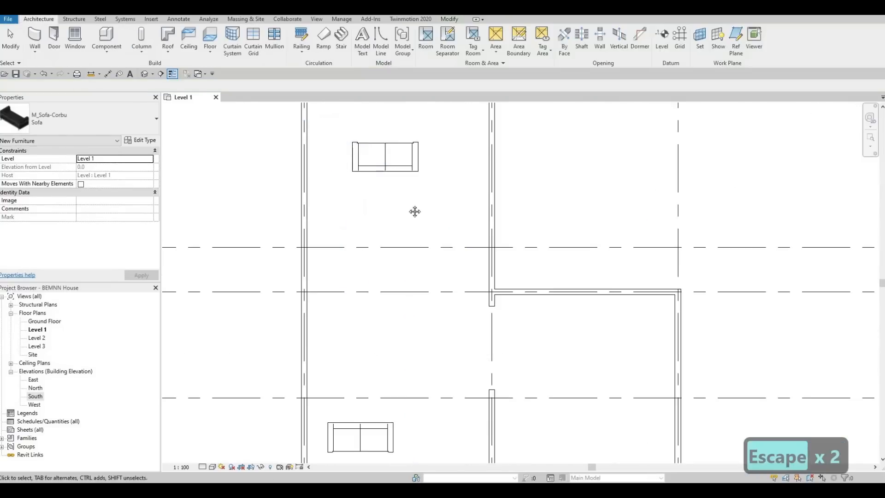
middle_drag(415, 212, 403, 189)
scroll(403, 190, down, 3)
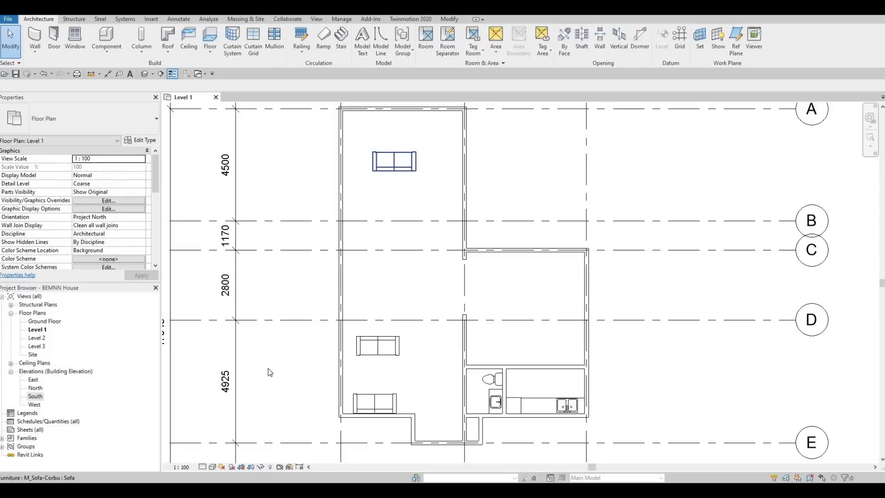
Step: Duplicate the type of the sofa between grids A and B as Sofa 2 and set its width to 2500 mm
click(148, 141)
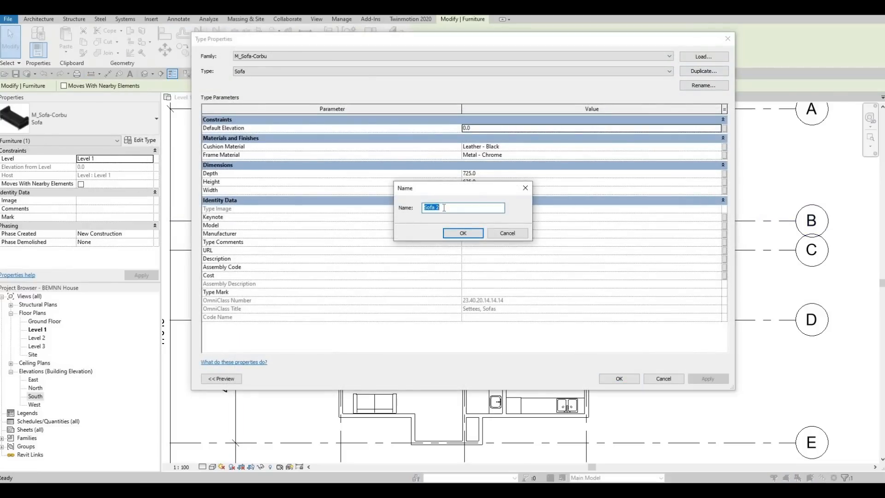
key(Return)
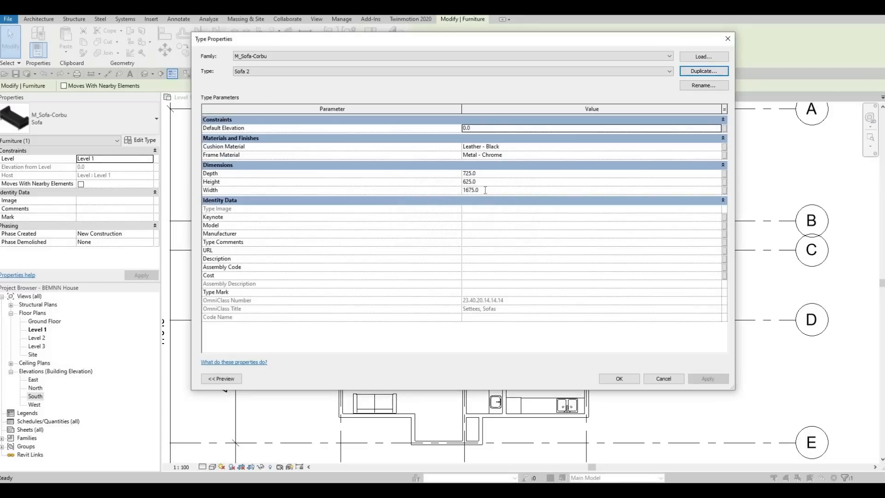
click(485, 190)
text(2500)
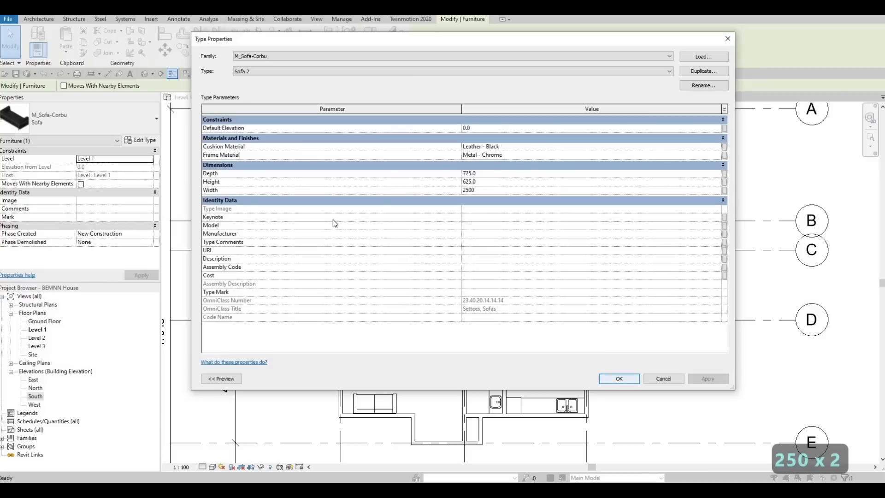
key(Return)
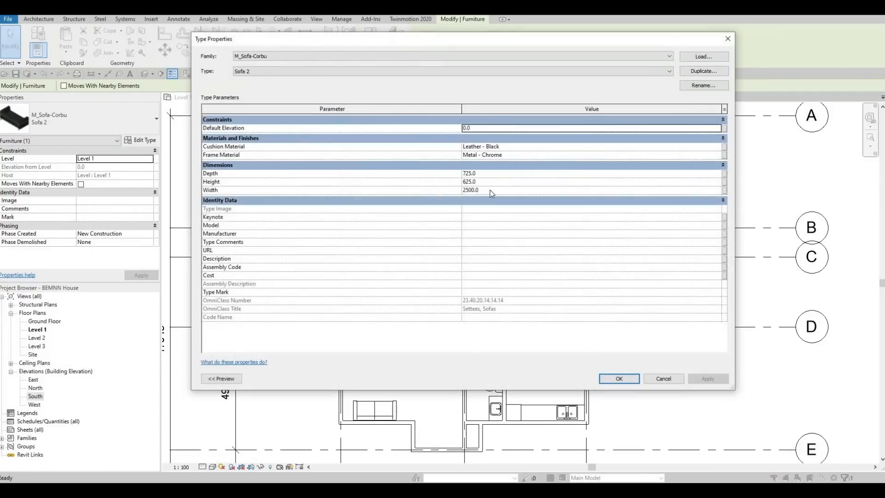
Step: Set the Sofa 2 type's width to 3000 mm and apply the change
click(491, 190)
text(3000)
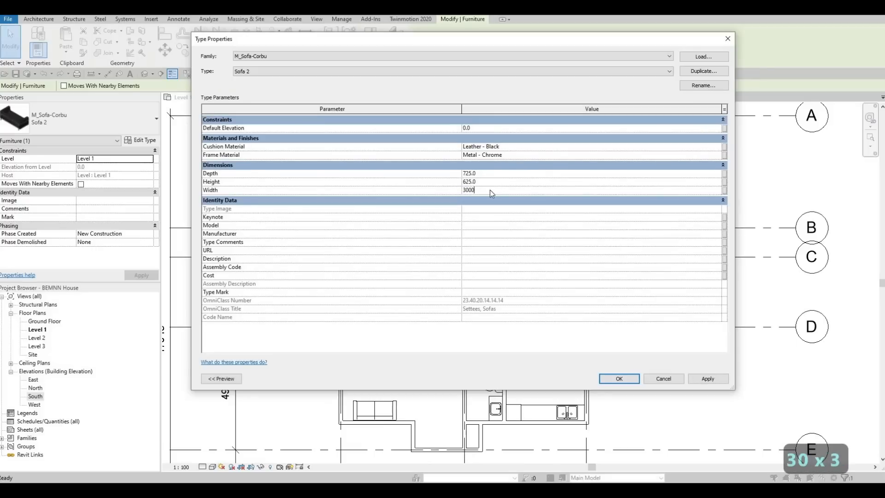
key(Return)
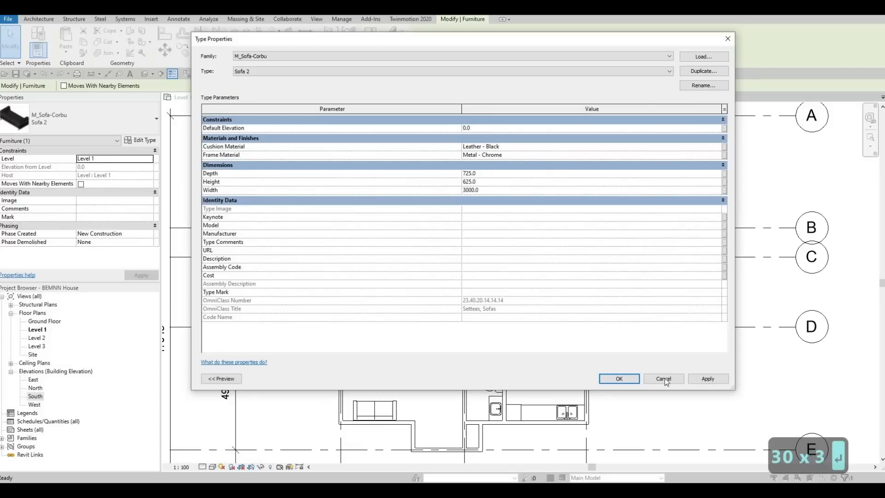
click(705, 379)
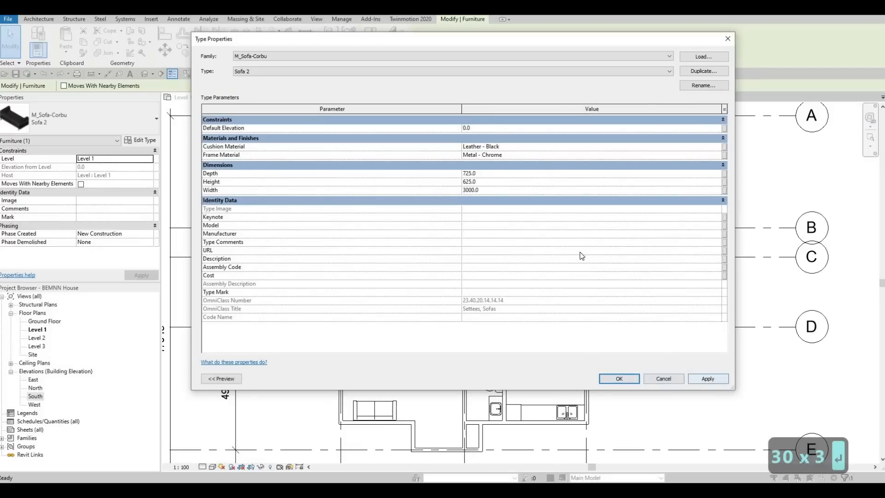
click(610, 378)
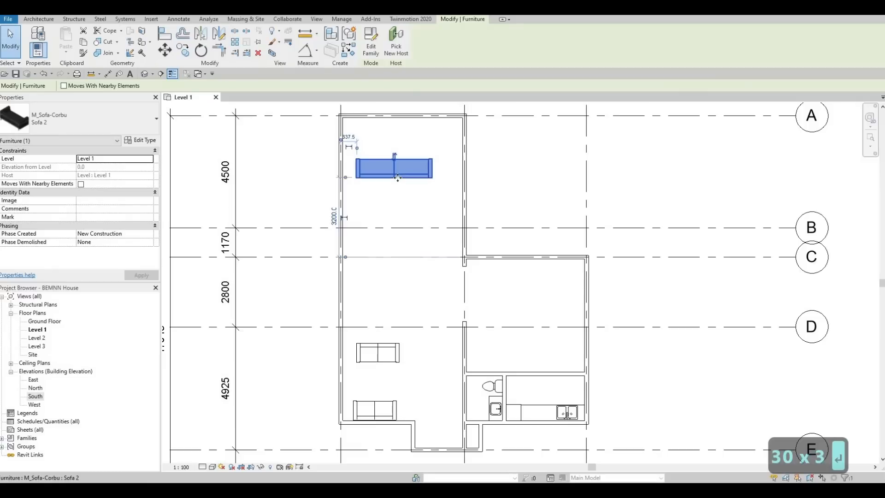
Step: Nudge the Sofa 2 instance two increments left and one down, to about 520 mm from the wall and 3140 mm above grid C
key(Left)
key(Left)
key(Down)
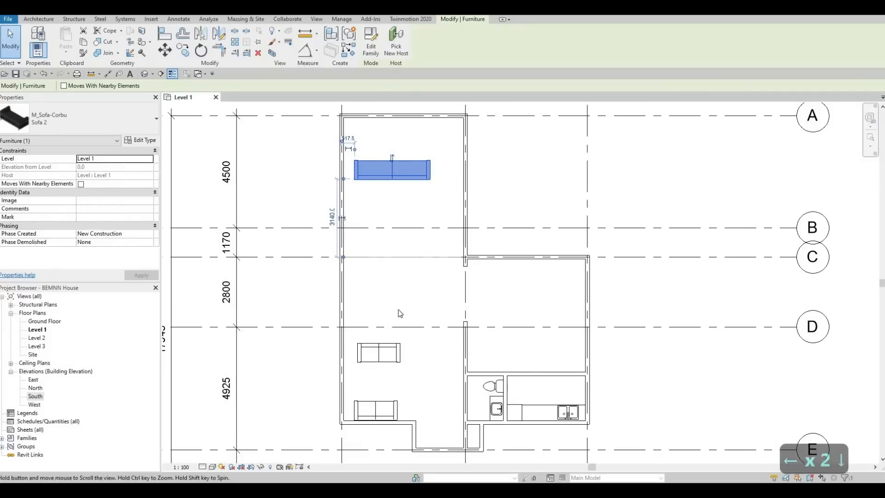
Step: Set the original Sofa type's width to 2000 mm through the sofa just below grid D
middle_drag(387, 366, 404, 291)
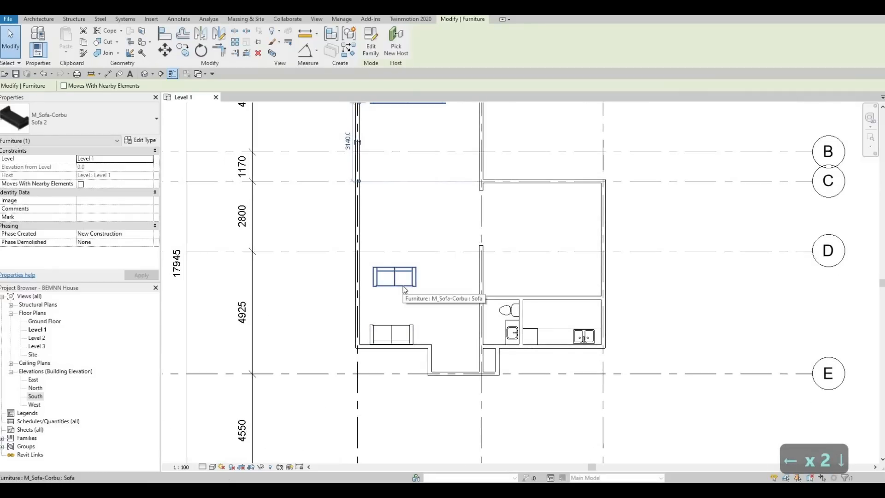
click(390, 281)
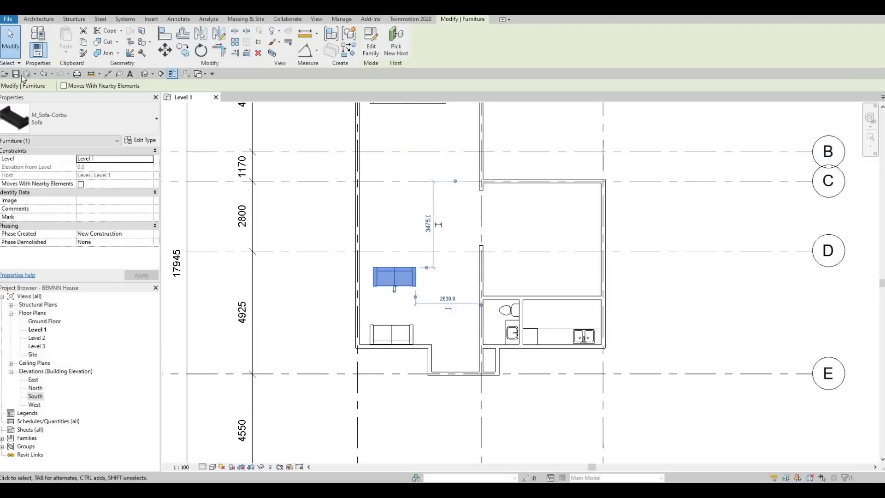
key(Escape)
click(379, 330)
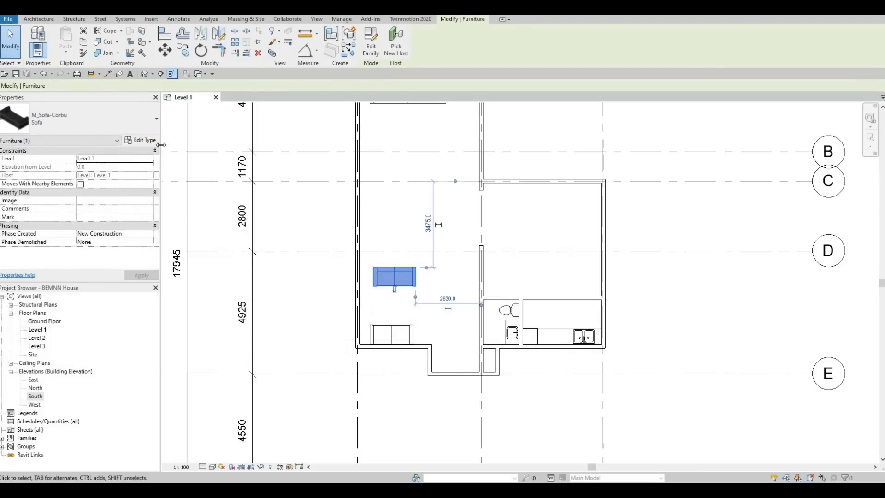
click(140, 139)
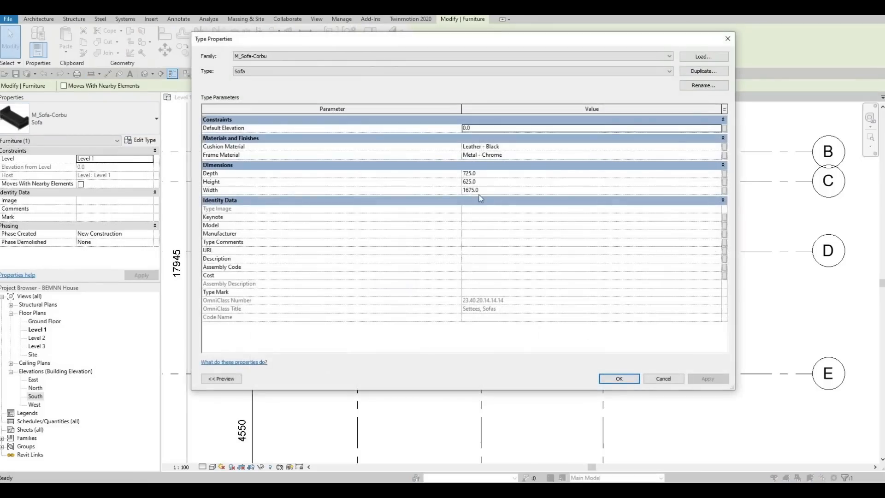
click(484, 192)
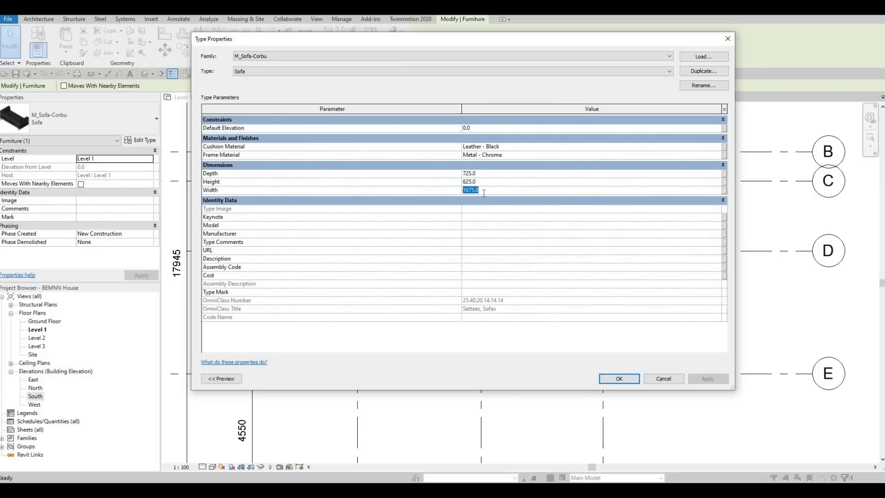
text(200)
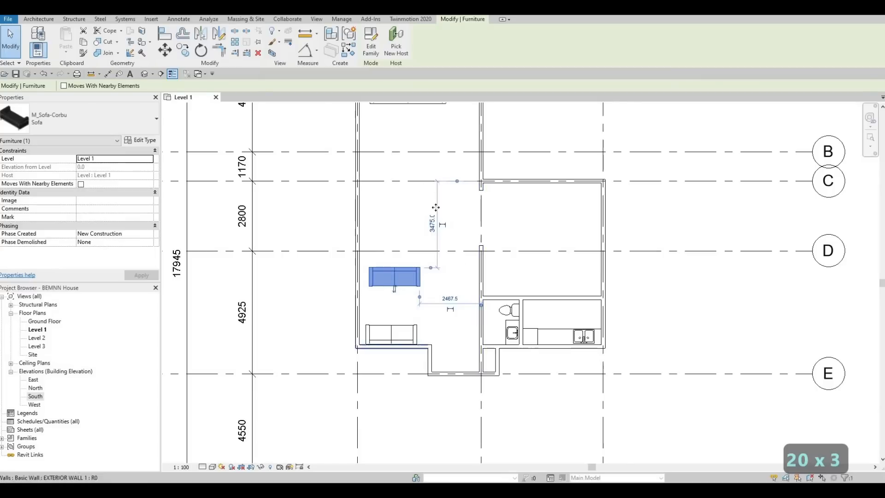
Step: Measure the overall width of the sofa just below grid D with an aligned dimension between its outer arm edges
middle_drag(411, 310, 448, 231)
scroll(424, 190, up, 3)
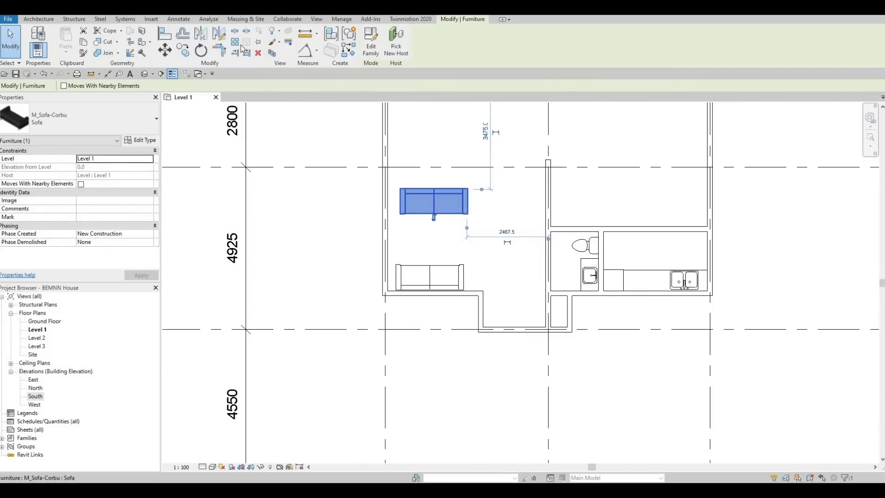
key(d)
key(i)
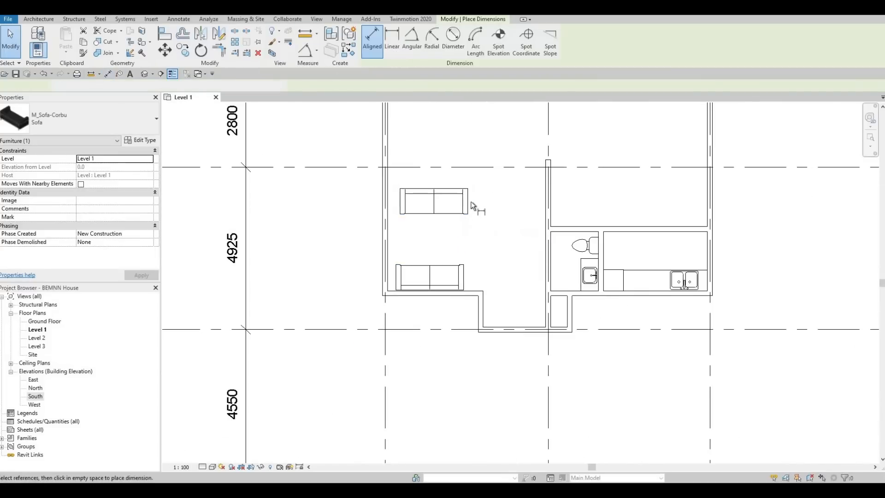
click(401, 209)
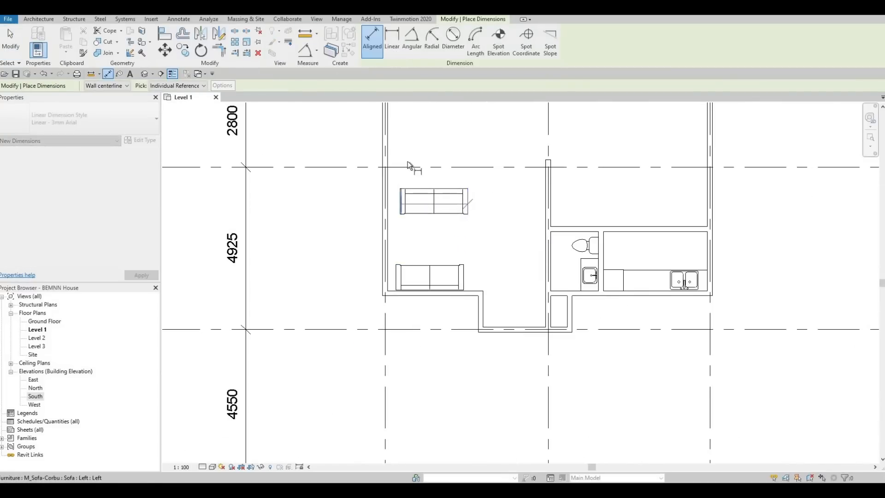
click(408, 172)
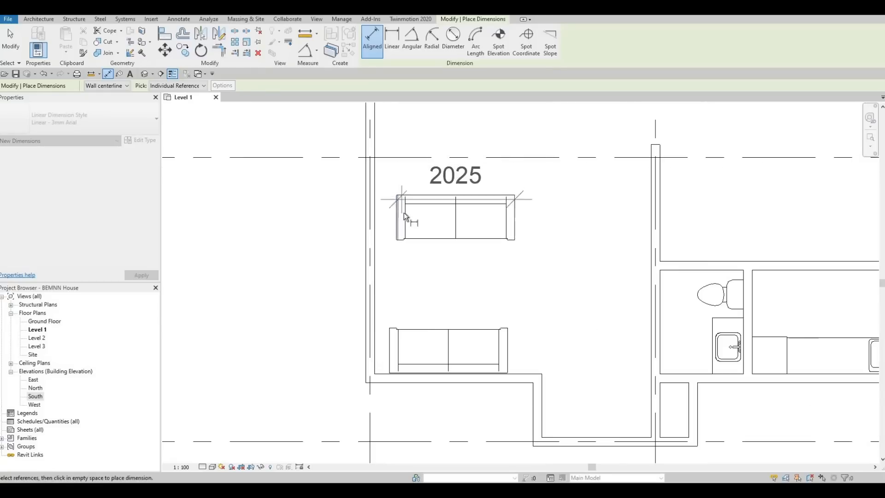
key(Escape)
scroll(399, 199, up, 2)
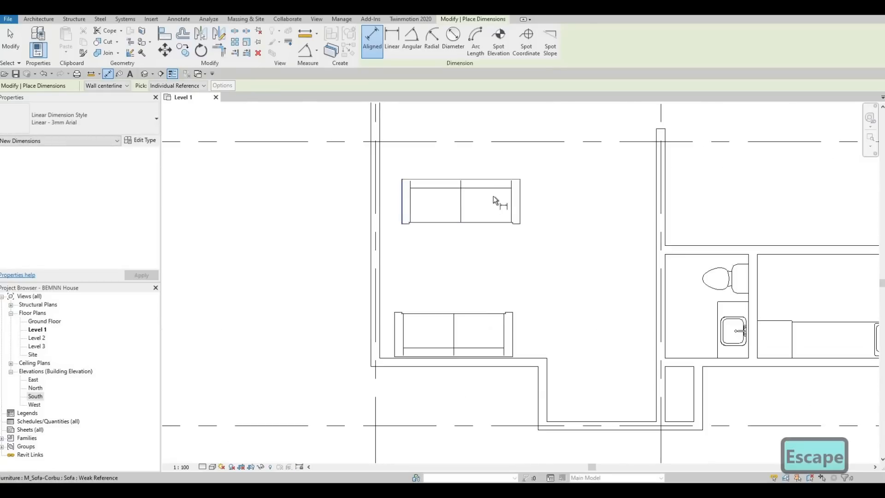
click(522, 200)
click(516, 148)
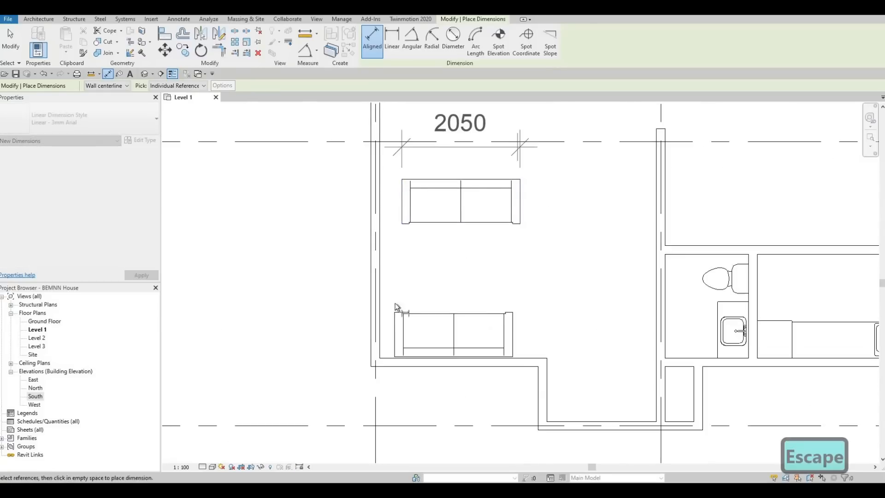
Step: Measure the overall width of the sofa against the lower exterior wall with an aligned dimension, leaving no dimension in the plan
key(Escape)
key(Tab)
key(Tab)
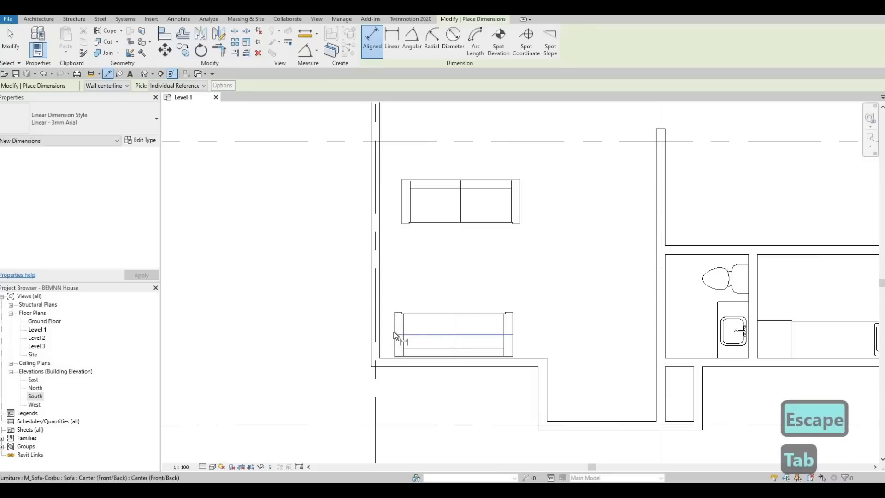
click(394, 331)
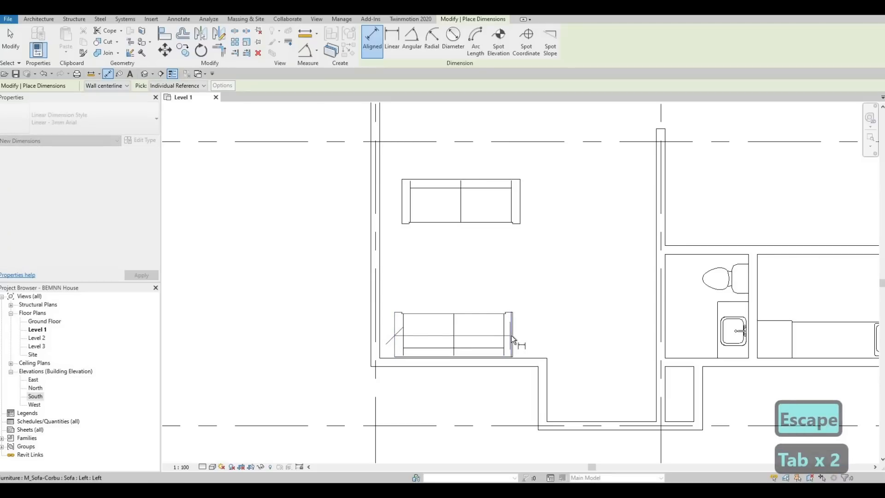
key(Tab)
click(511, 335)
click(516, 282)
key(Escape)
key(Escape)
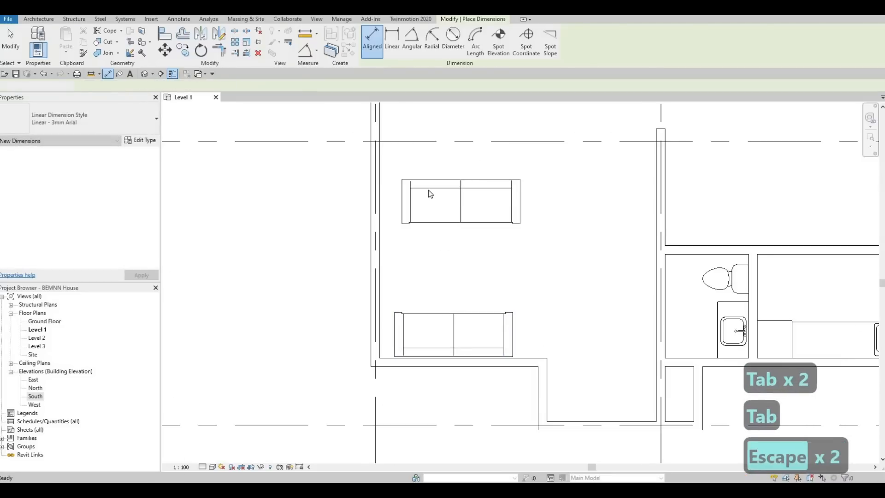
Step: Nudge the sofa just below grid D one increment left, to about 2530 mm from the wall on grid line 2
scroll(428, 190, down, 1)
scroll(453, 196, down, 1)
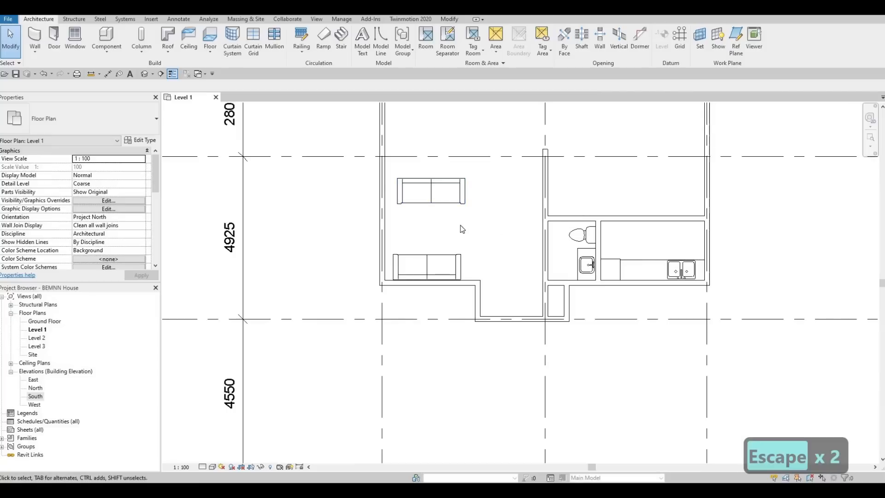
click(427, 205)
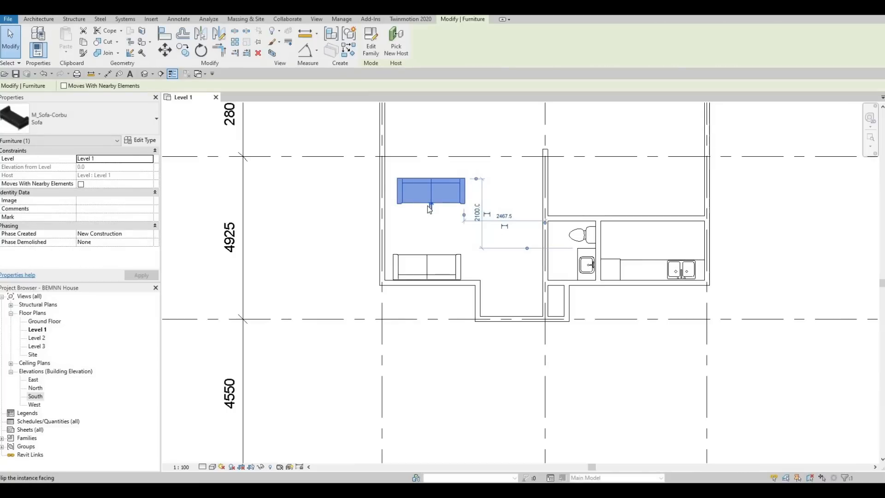
key(Left)
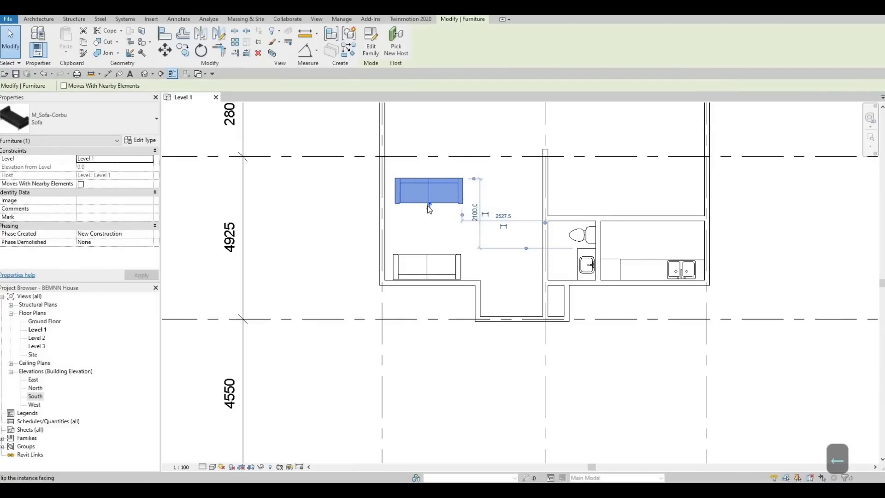
key(Escape)
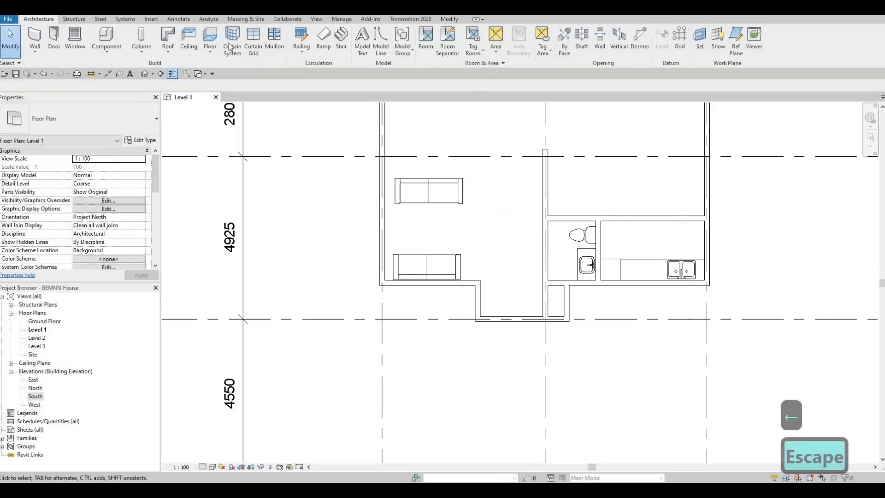
Step: Load the M_Table-Coffee family from the Tables folder of the Furniture library into the project
click(151, 19)
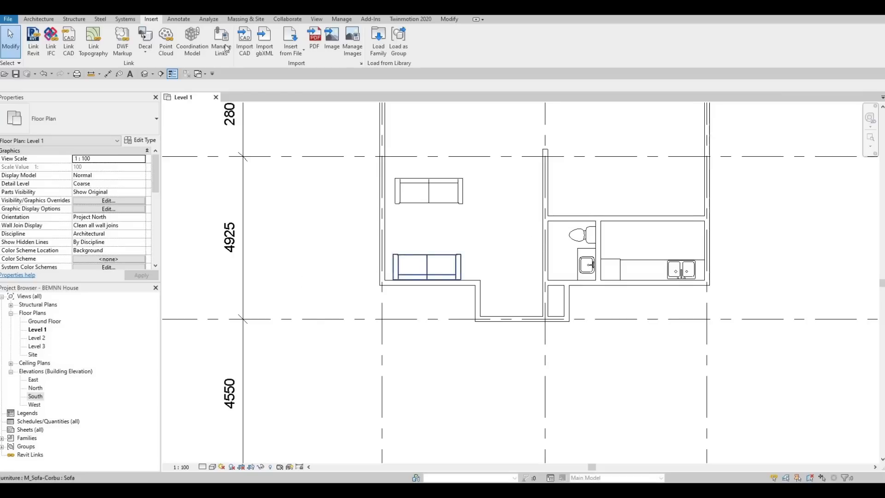
click(178, 20)
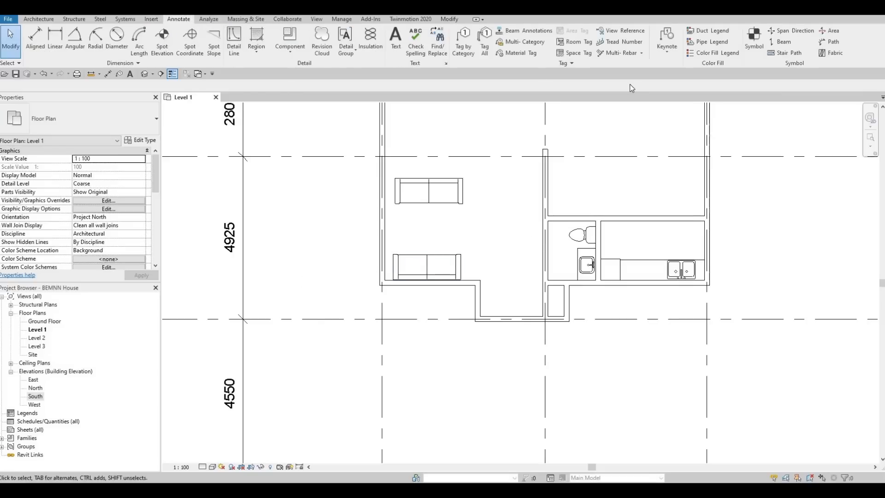
click(151, 19)
click(377, 46)
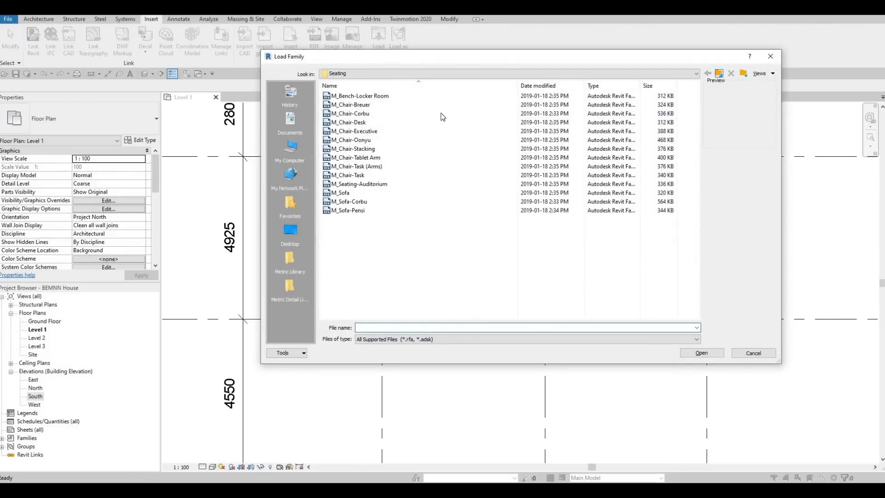
key(BackSpace)
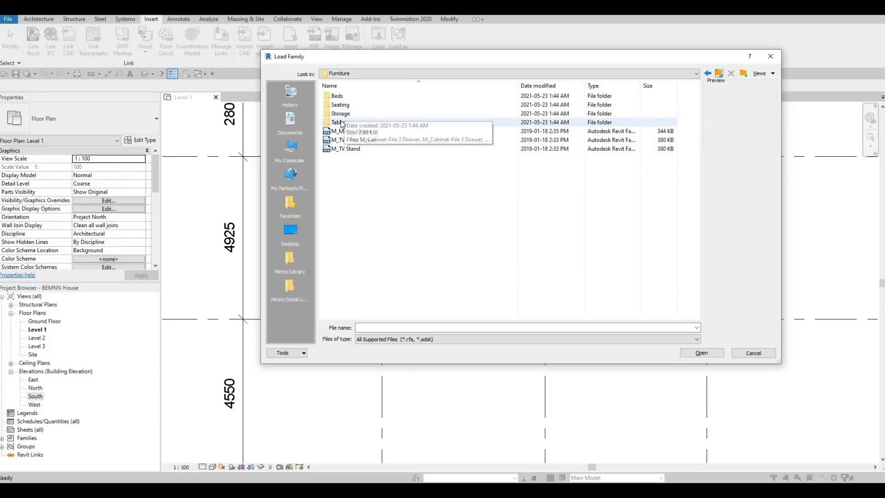
double_click(343, 123)
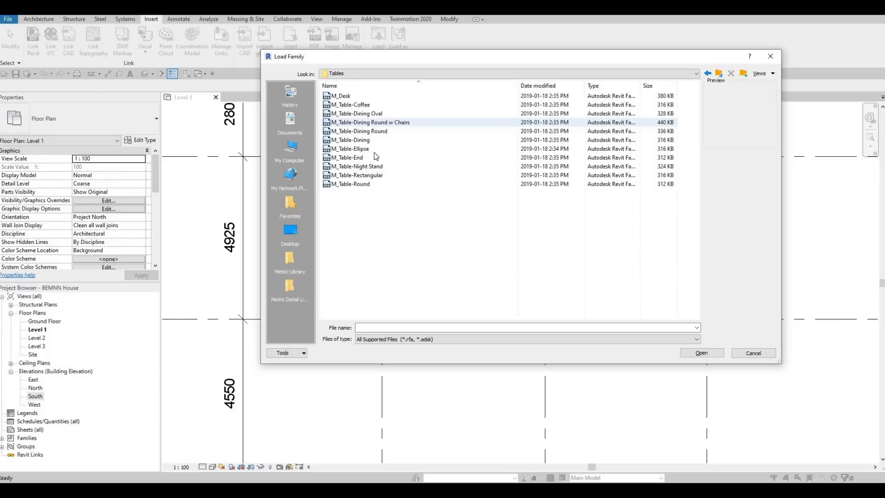
click(350, 105)
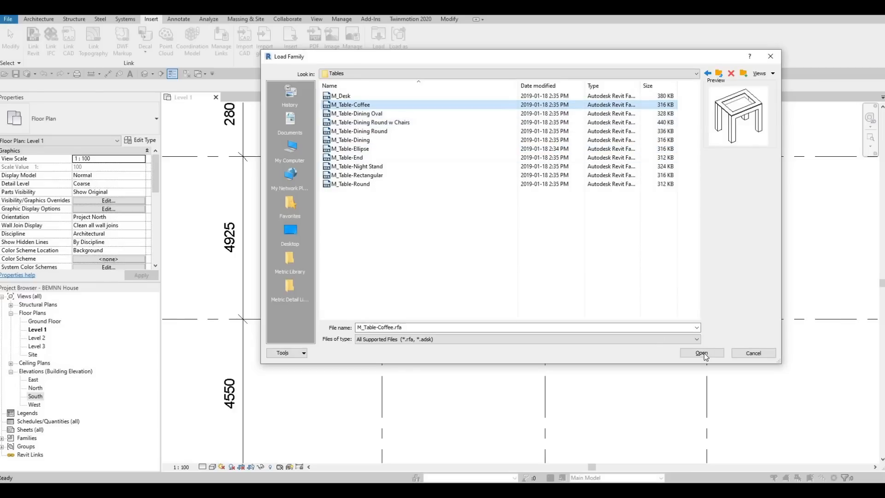
click(702, 353)
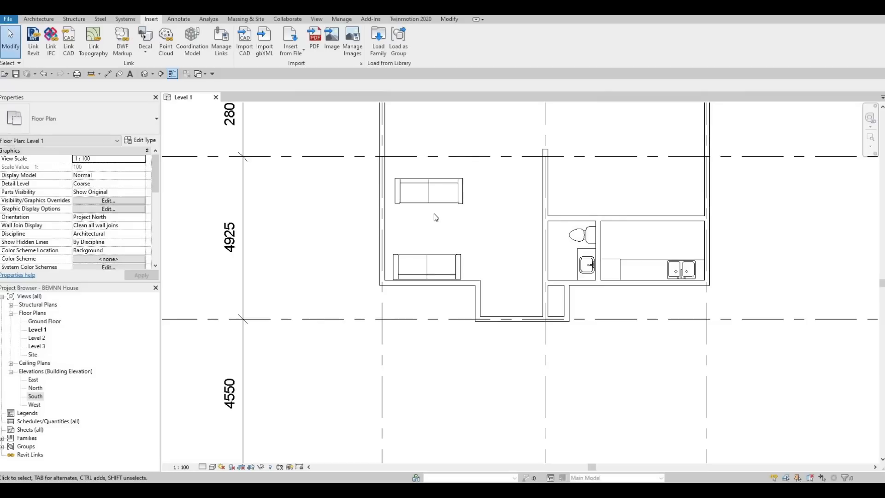
Step: Place a 0610 x 0610 x 0610mm M_Table-Coffee between the two lower sofas, its centre about 1540 mm from the recess wall
key(c)
key(m)
scroll(430, 217, up, 2)
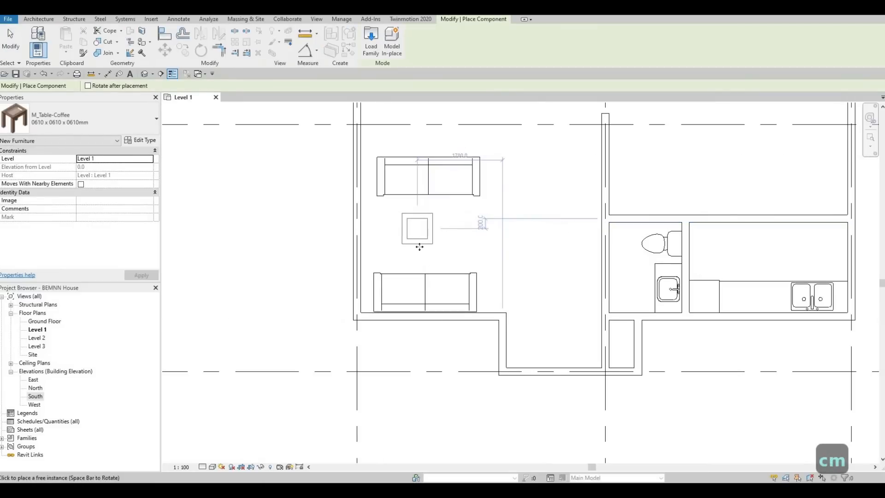
click(425, 229)
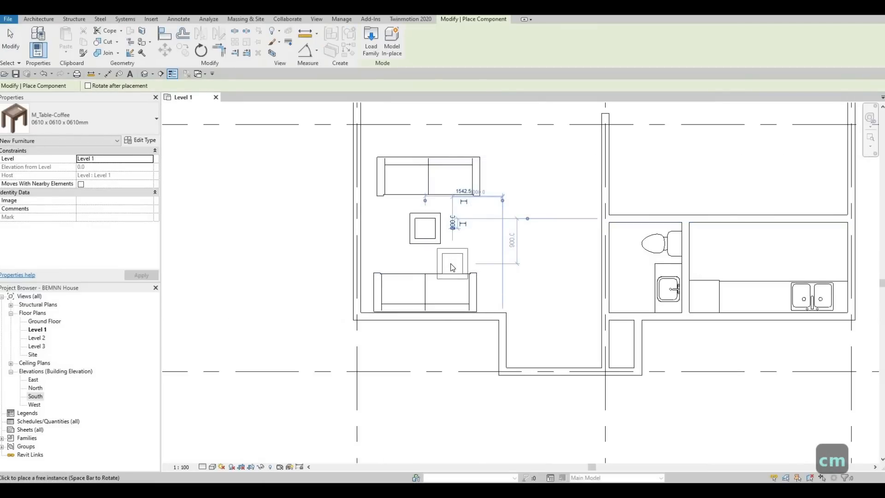
key(Escape)
key(Escape)
key(Escape)
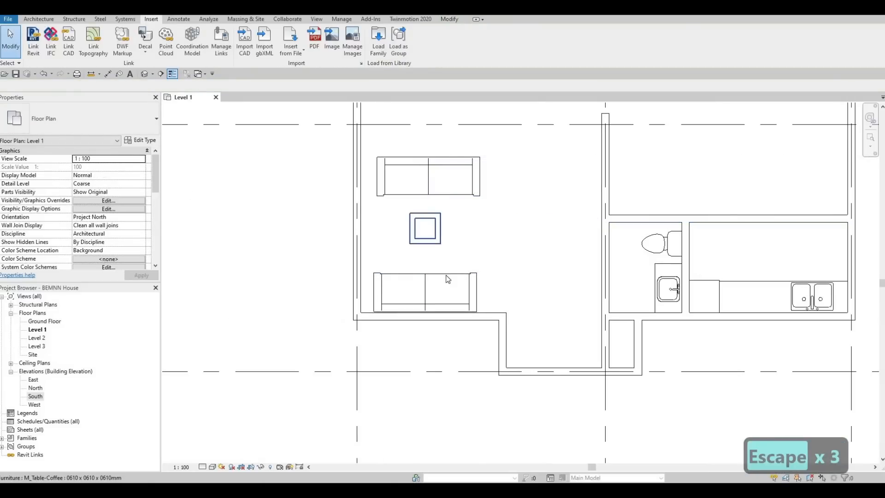
Step: Try the 0787 x 0711 x 0610mm type on the placed coffee table and switch it to 0915 x 1830 x 0457mm
click(425, 229)
click(100, 131)
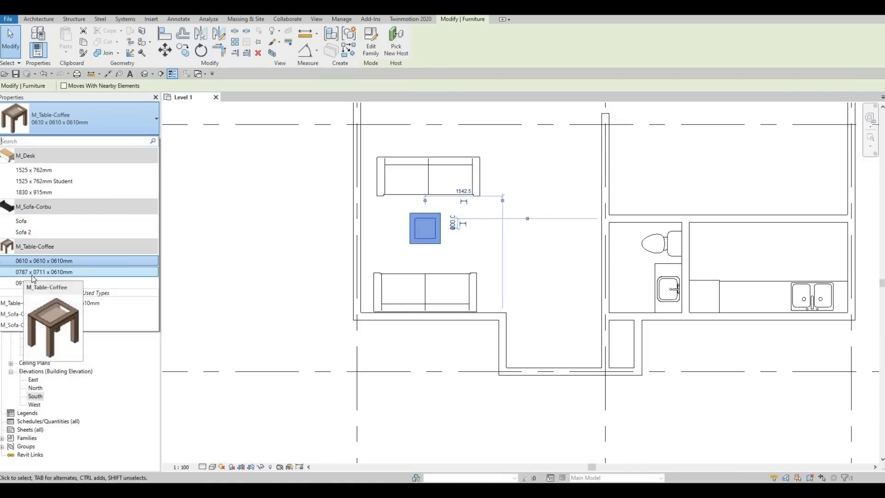
key(Return)
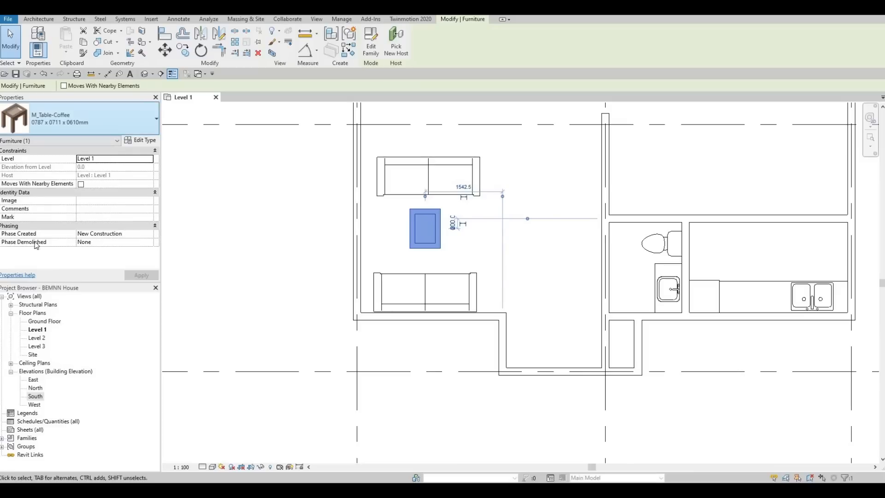
click(104, 119)
click(44, 283)
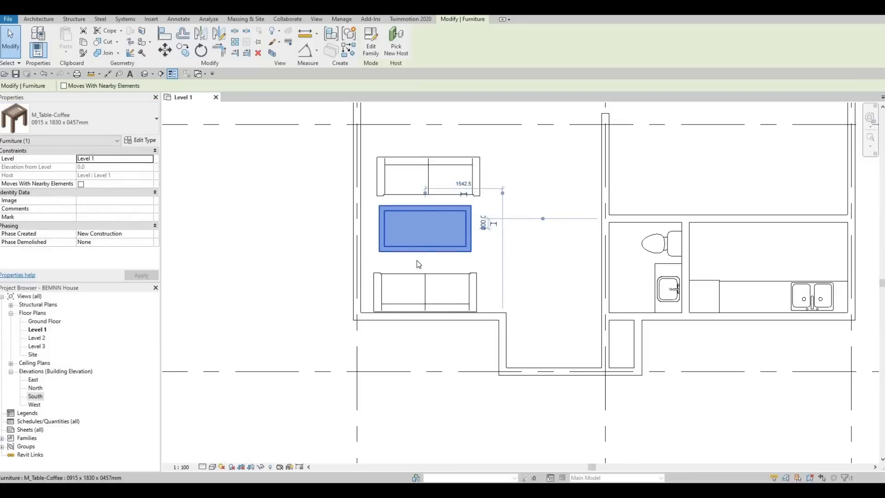
Step: Duplicate the coffee table's 0915 x 1830 x 0457mm type under the name COFFEE TABLE 1
click(140, 141)
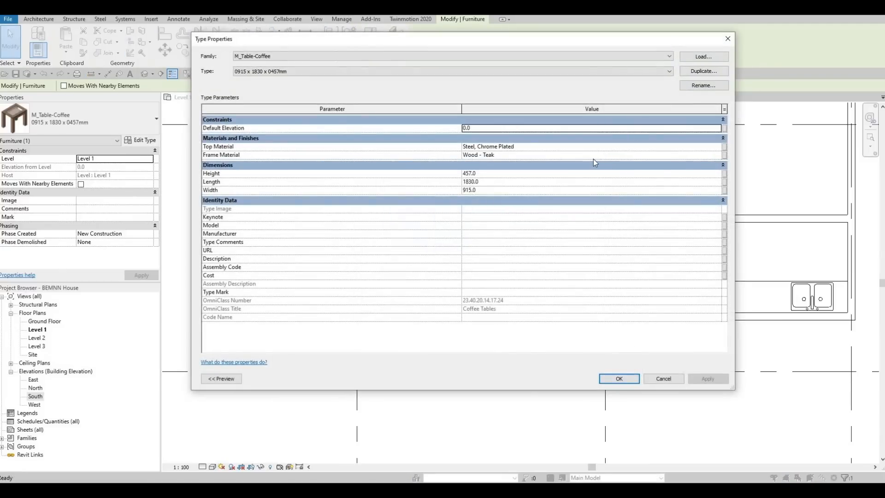
text(C)
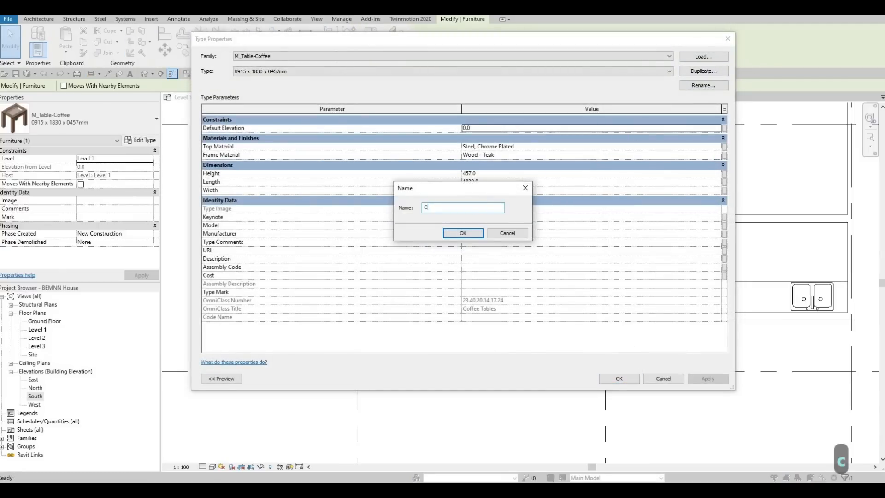
text(OFFEE)
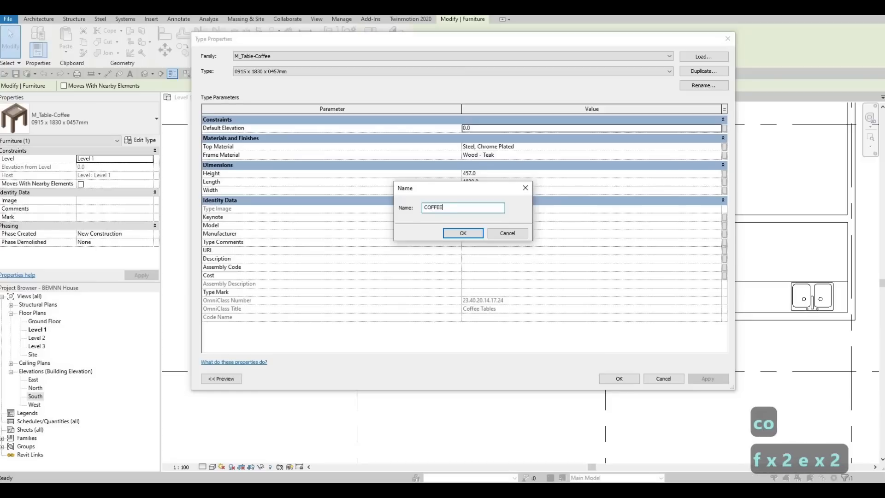
text( TABLEW)
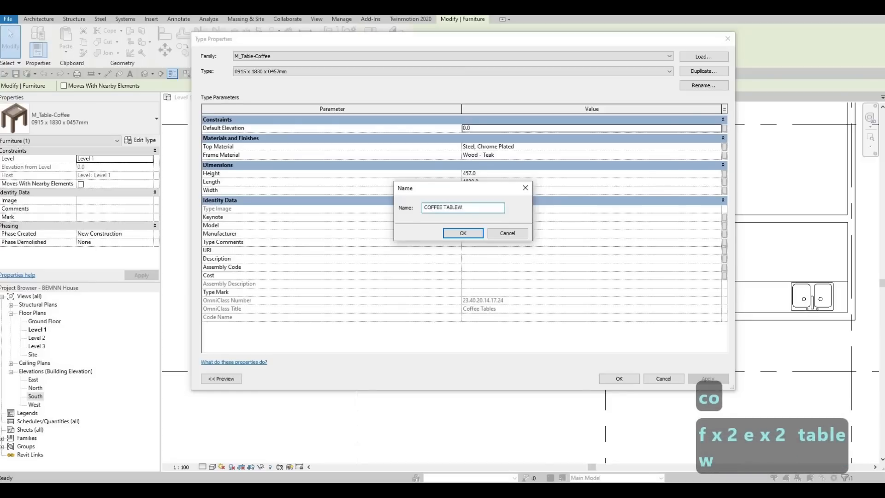
key(BackSpace)
text(1)
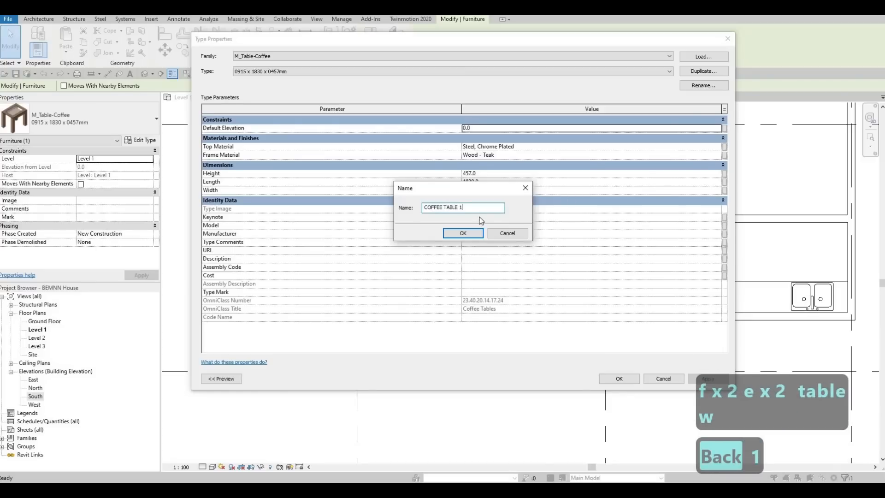
key(Return)
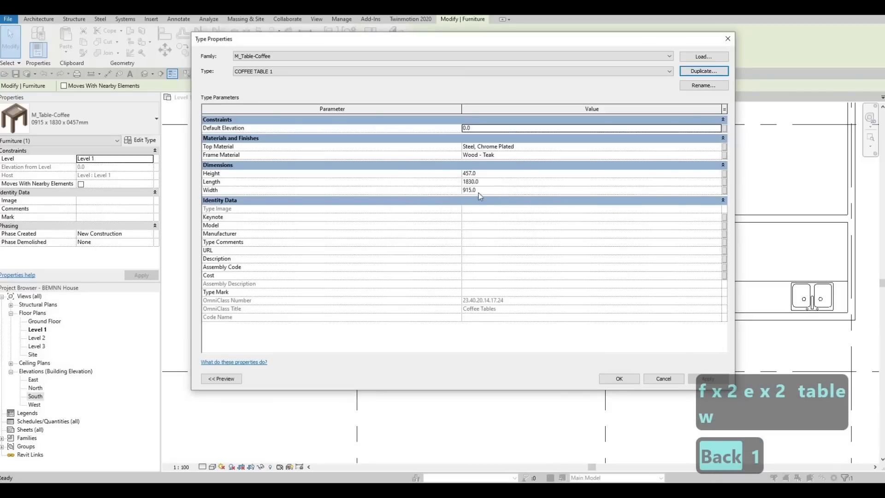
Step: Set the width of the COFFEE TABLE 1 type to 700 mm and apply it to the coffee table
click(494, 187)
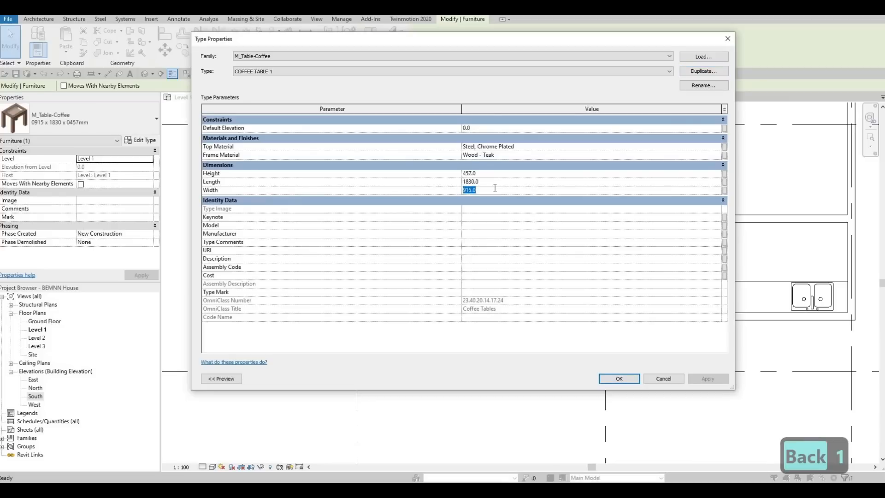
text(700)
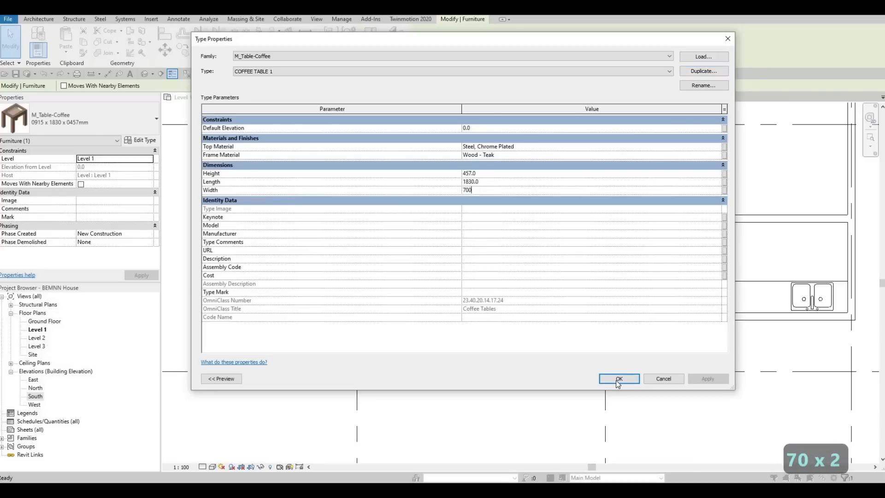
click(619, 378)
Step: Load the M_Table-Dining family from the Tables folder of the Furniture library into the project
scroll(354, 268, down, 1)
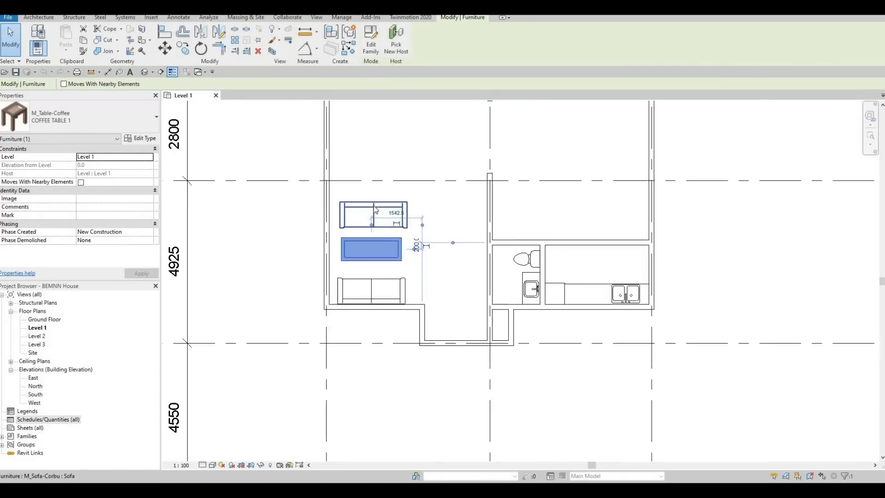
middle_drag(359, 208, 355, 339)
middle_drag(370, 151, 369, 222)
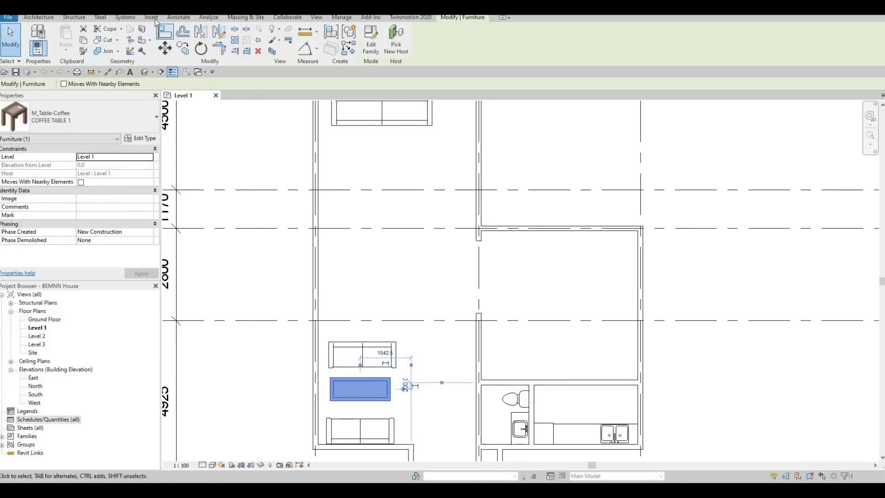
click(378, 40)
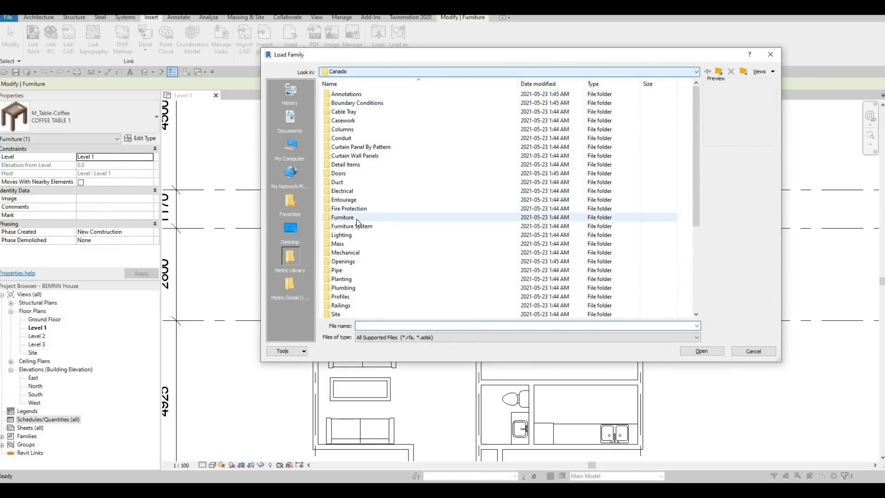
double_click(355, 220)
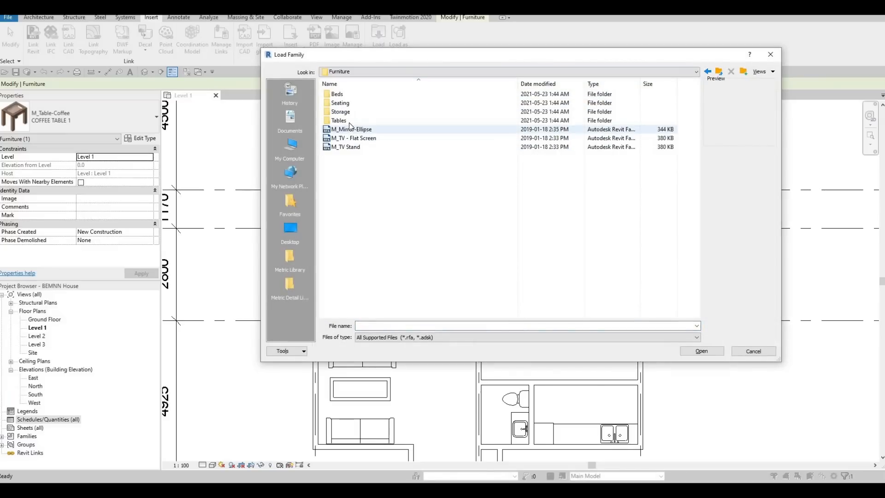
double_click(345, 121)
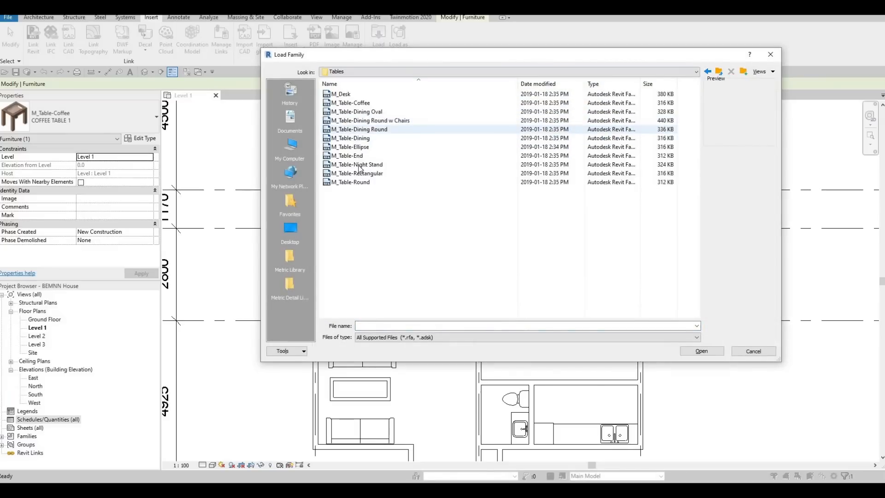
click(360, 129)
click(364, 120)
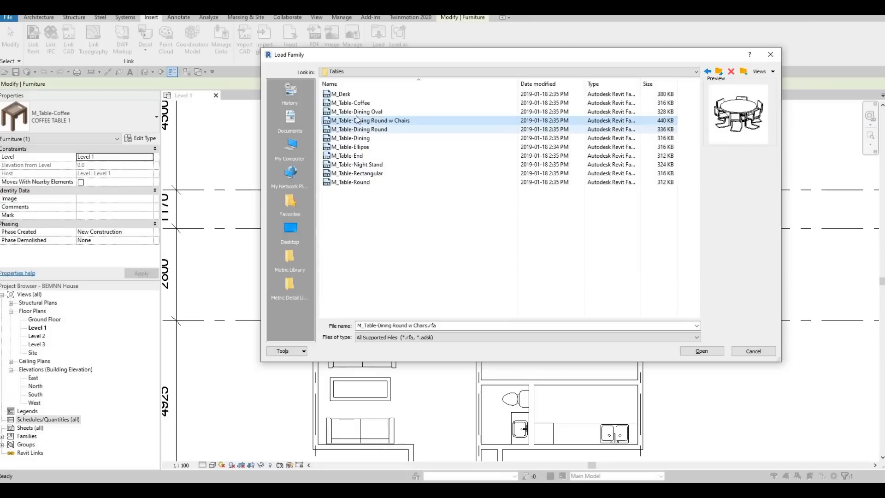
click(359, 112)
click(348, 138)
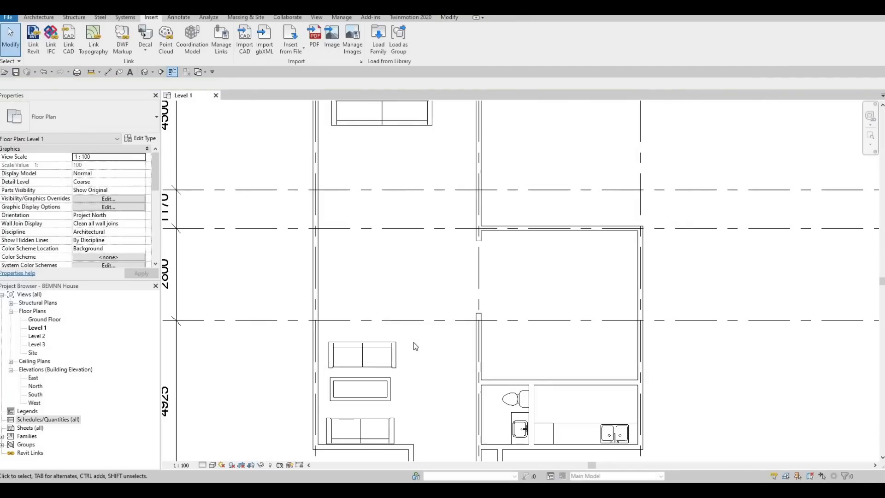
Step: Place a 0762 x 2134mm M_Table-Dining just below grid B, its centre about 2930 mm from the wall on grid line 2
key(c)
key(m)
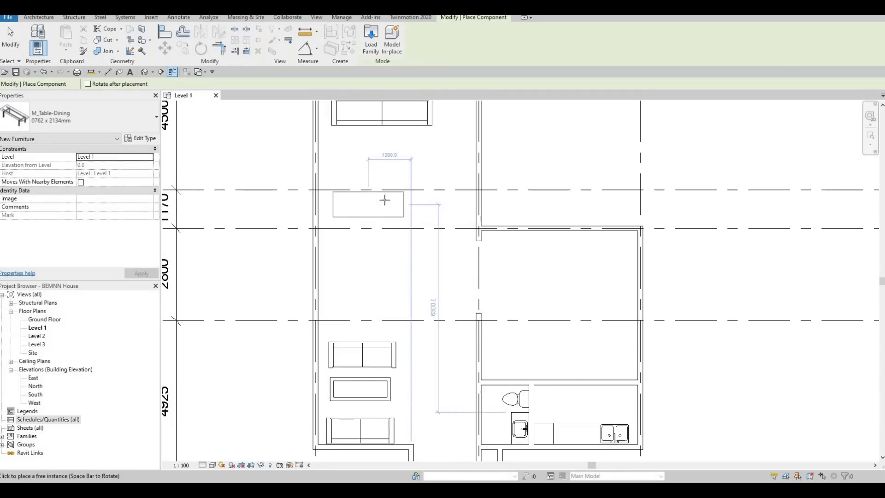
click(369, 249)
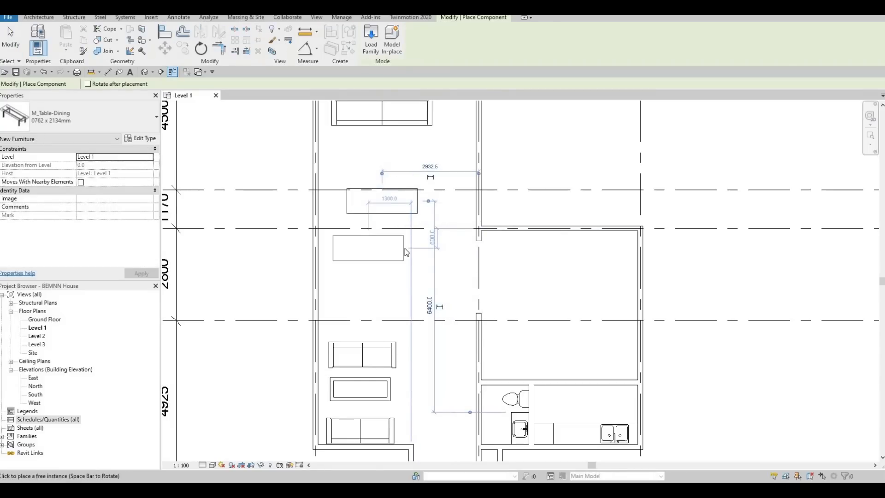
key(Escape)
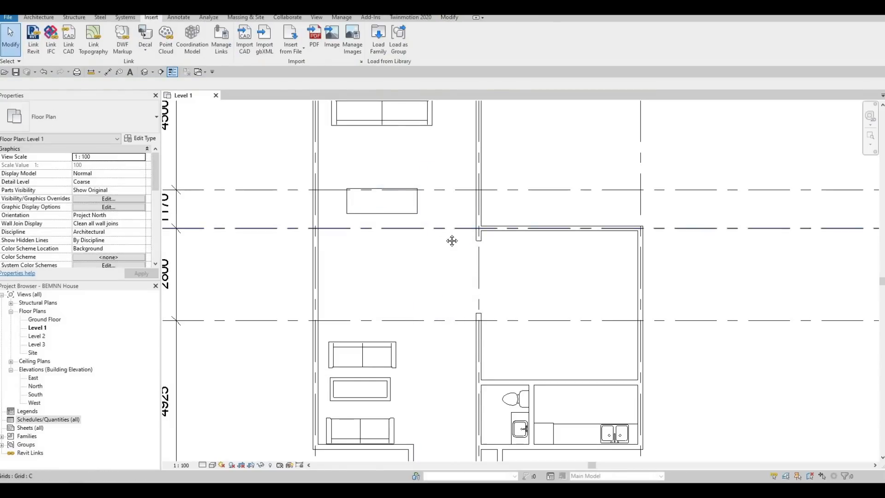
Step: Load the M_Chair-Breuer family from the Seating folder of the Furniture library into the project
scroll(454, 217, down, 3)
middle_drag(210, 137, 209, 127)
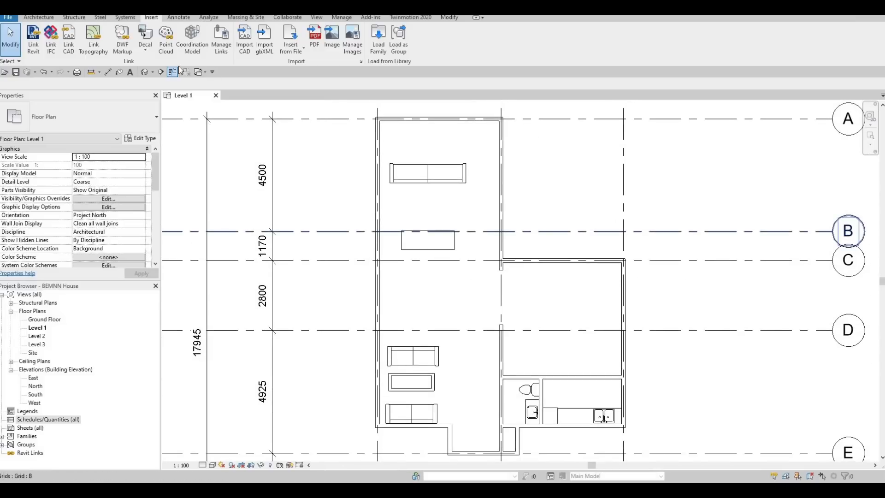
click(369, 48)
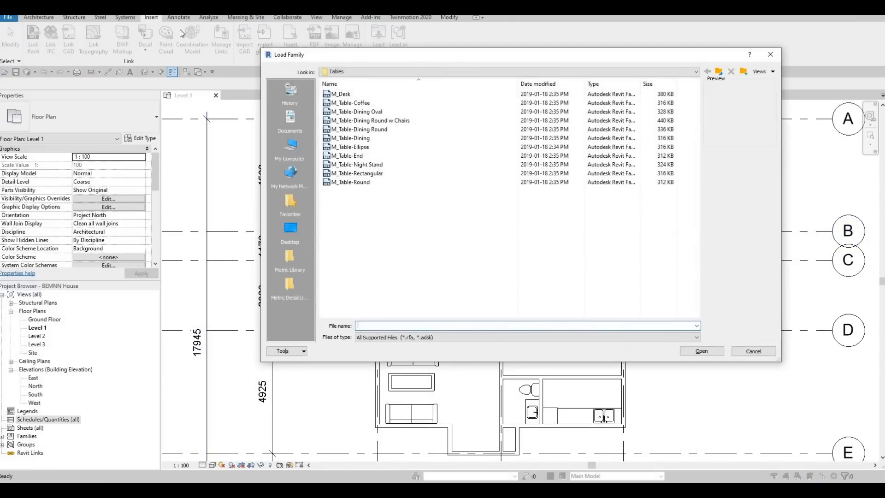
click(719, 73)
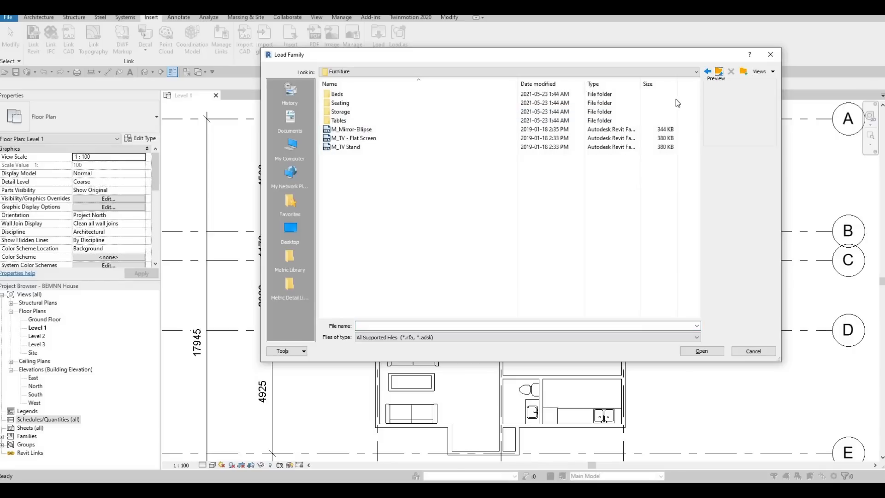
double_click(350, 104)
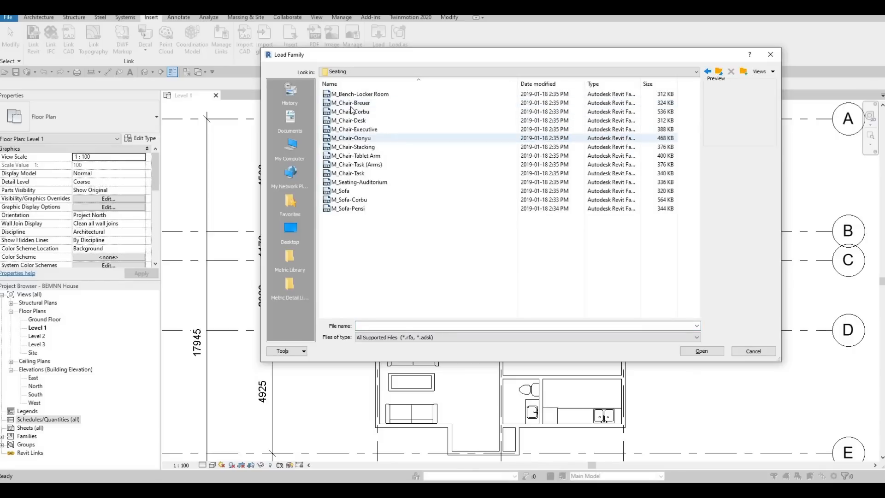
click(355, 96)
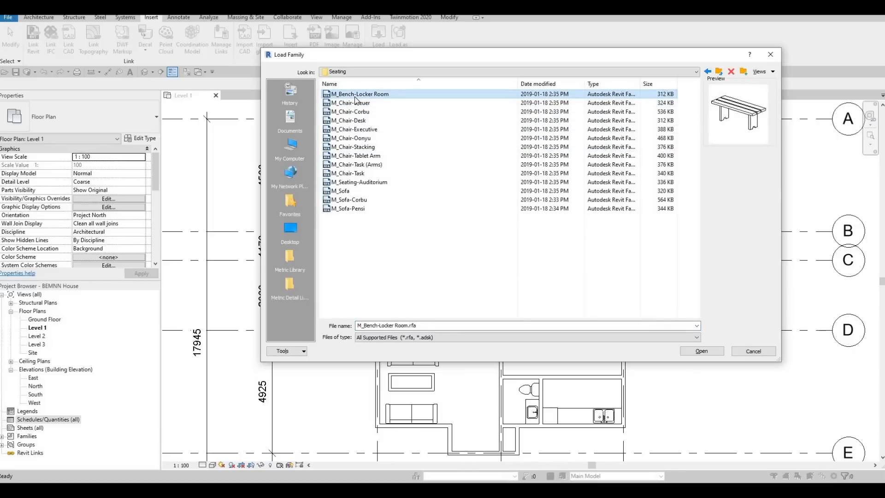
click(355, 101)
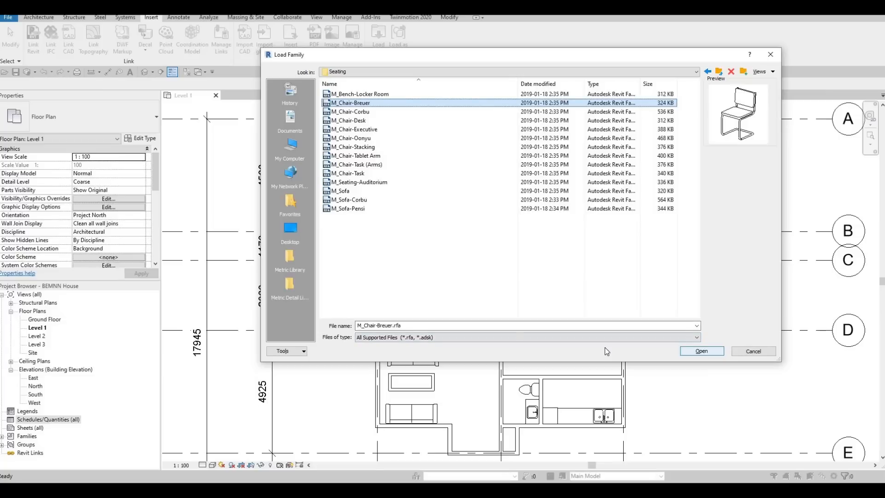
click(700, 351)
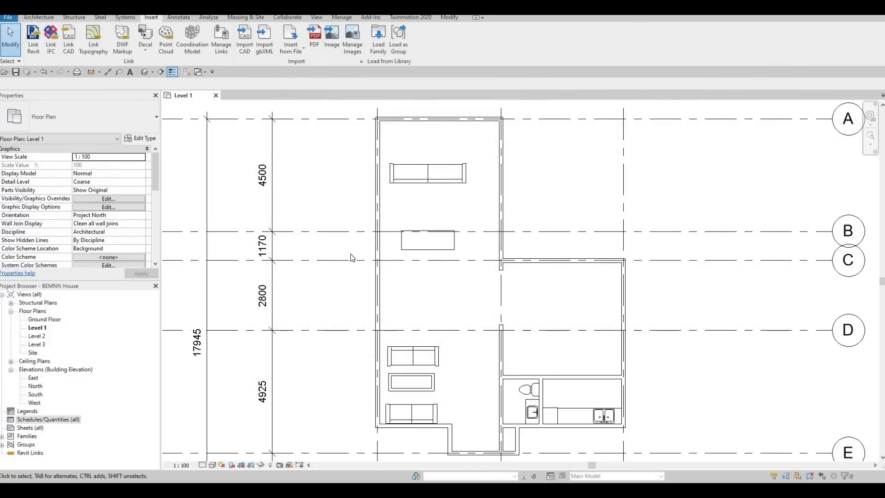
Step: Place three M_Chair-Breuer chairs along the dining table's lower edge, about 3600, 2930 and 2300 mm from the wall on grid line 2
key(c)
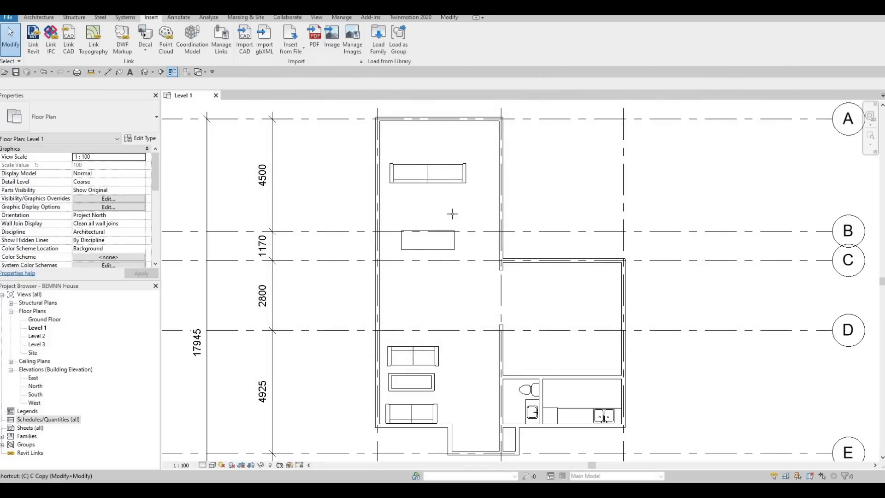
key(m)
scroll(406, 304, up, 5)
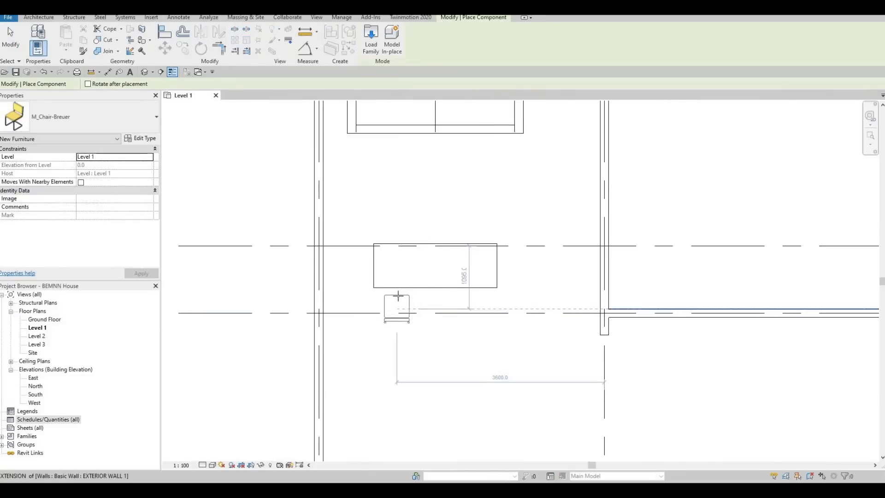
click(396, 290)
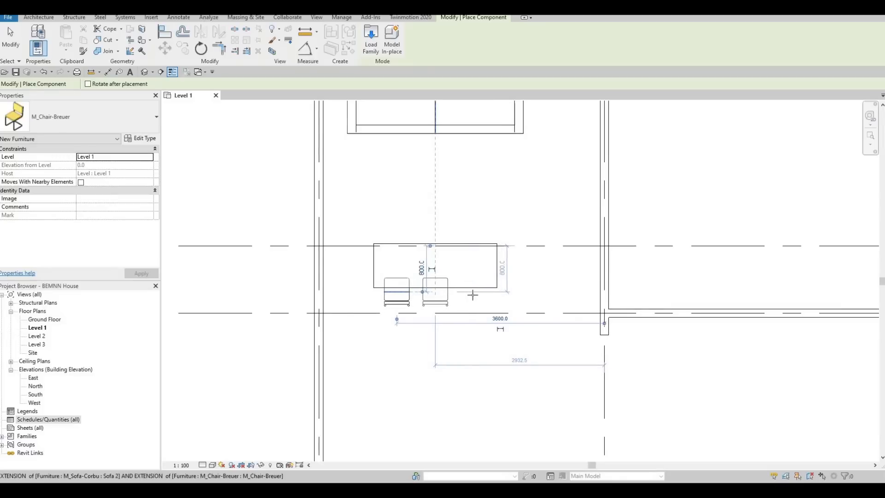
click(435, 293)
click(472, 295)
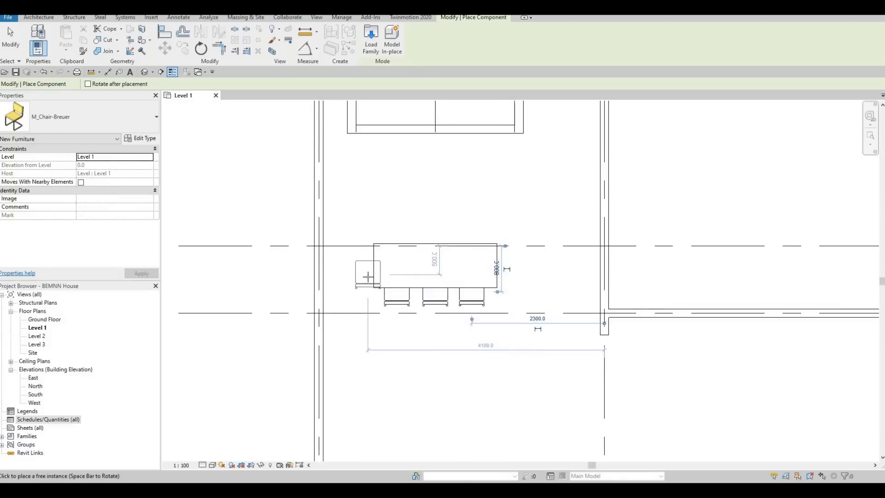
Step: Place a rotated M_Chair-Breuer facing the dining table, centred on the midpoint of its left end
key(space)
key(space)
key(space)
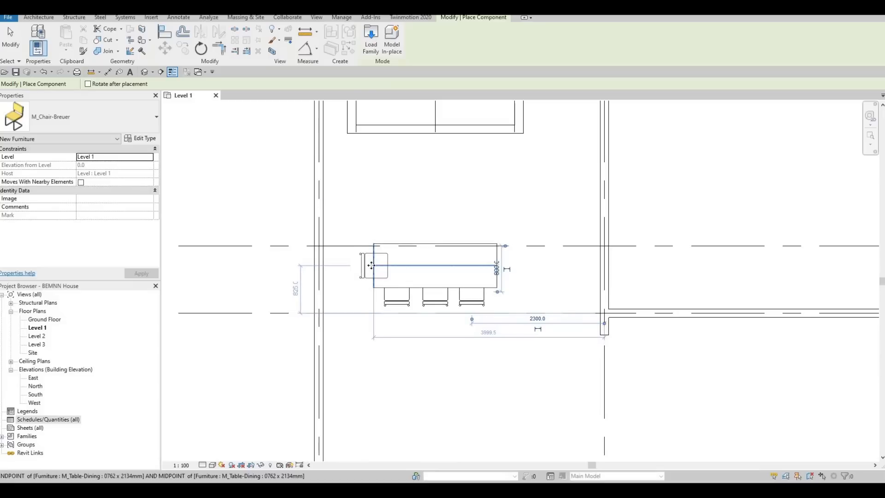
click(413, 292)
key(Escape)
key(Escape)
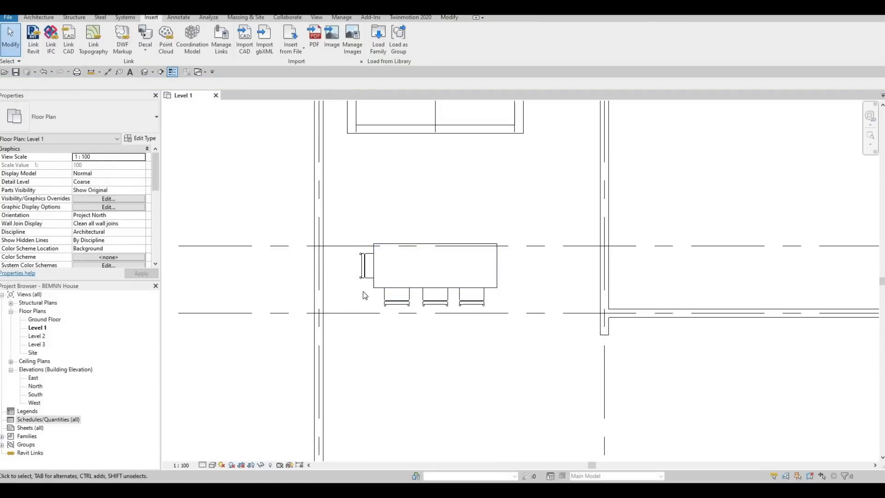
Step: Mirror a copy of the three lower chairs across the dining table's long centreline to its upper side
drag(343, 269, 520, 328)
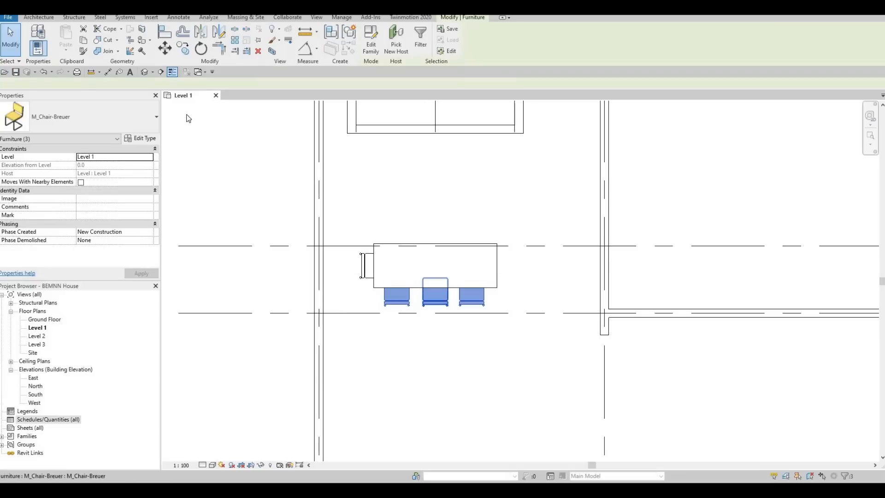
click(218, 31)
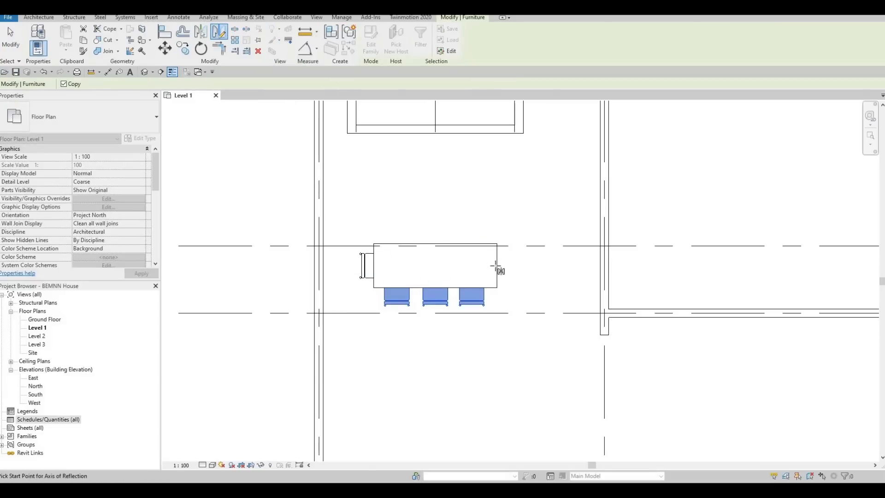
click(447, 267)
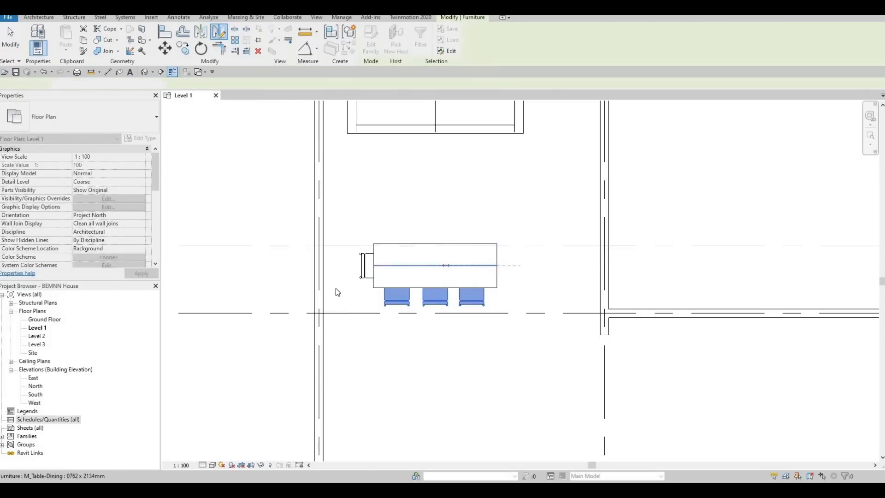
key(Escape)
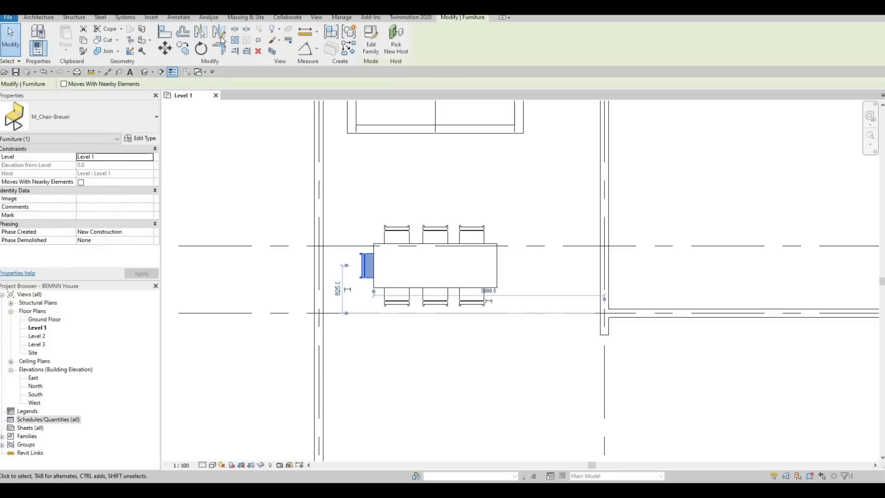
Step: Mirror a copy of the left end chair about a vertical axis through the table's centre to its right end
click(219, 31)
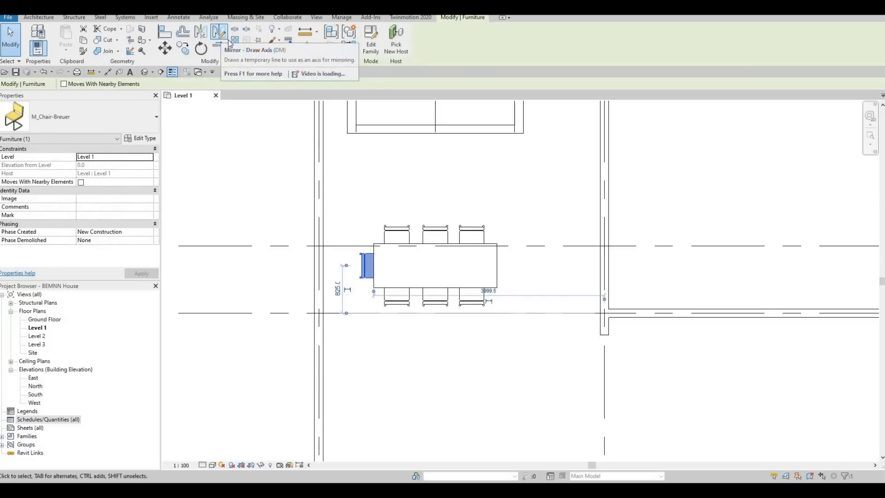
click(436, 268)
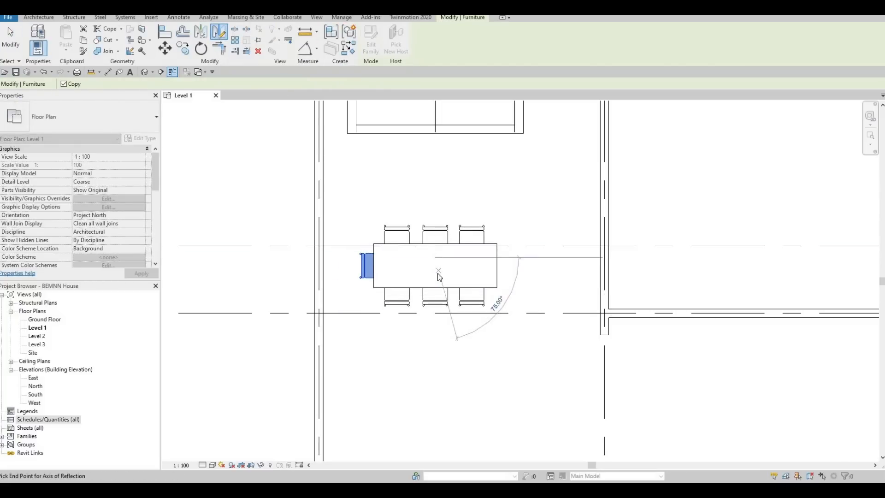
click(435, 364)
key(Escape)
Step: Nudge the dining table and its eight chairs slightly left and up as one selection
scroll(429, 281, down, 4)
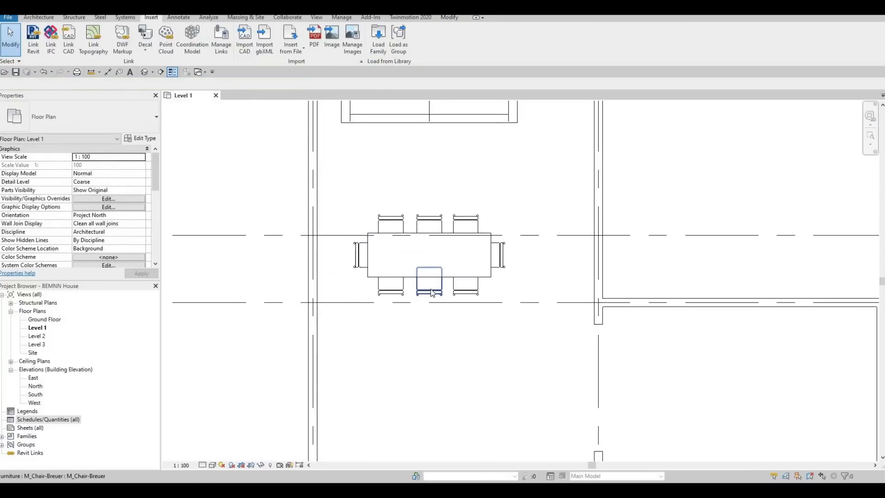
drag(392, 234, 488, 321)
key(Left)
key(Left)
key(Left)
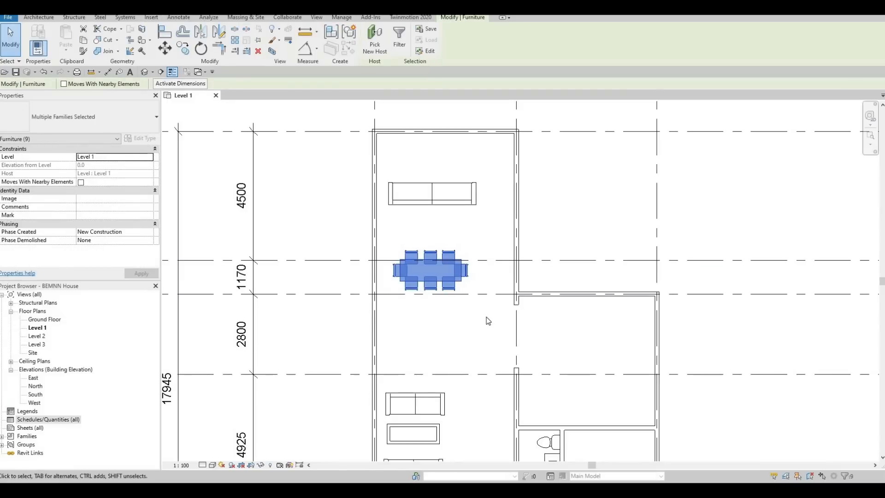
key(Up)
key(Up)
key(Up)
key(Up)
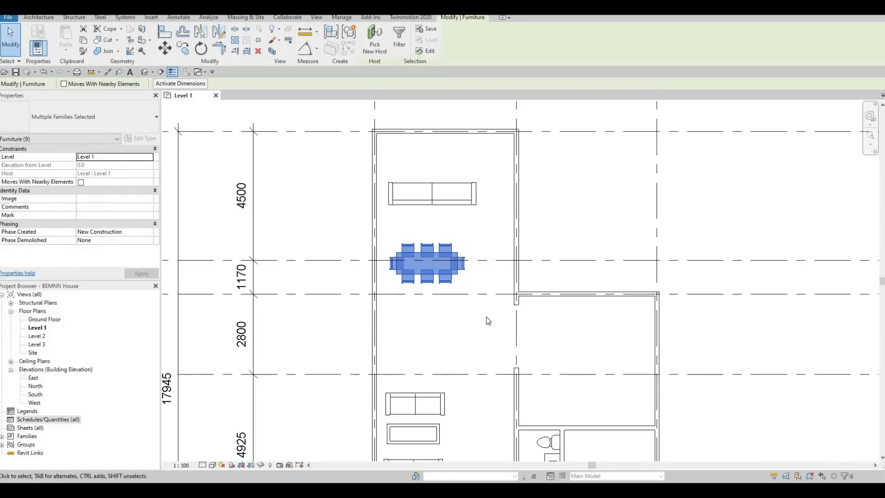
key(Down)
Step: Nudge the upper M_Sofa-Corbu down toward the dining table and slightly left, about 400 mm from the wall on grid line 1
key(Down)
click(446, 224)
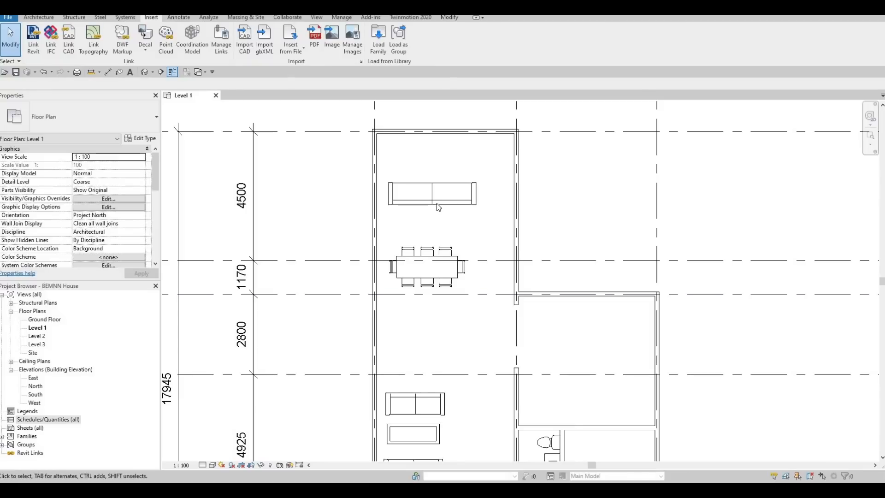
click(438, 207)
key(Down)
key(Down)
key(Down)
key(Down)
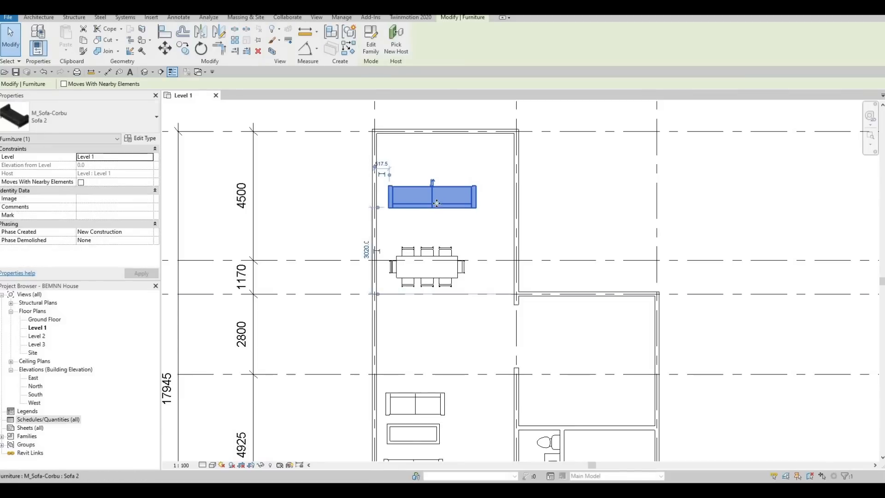
key(Down)
key(Down)
key(Down)
key(Down)
key(Down)
key(Down)
key(Down)
key(Down)
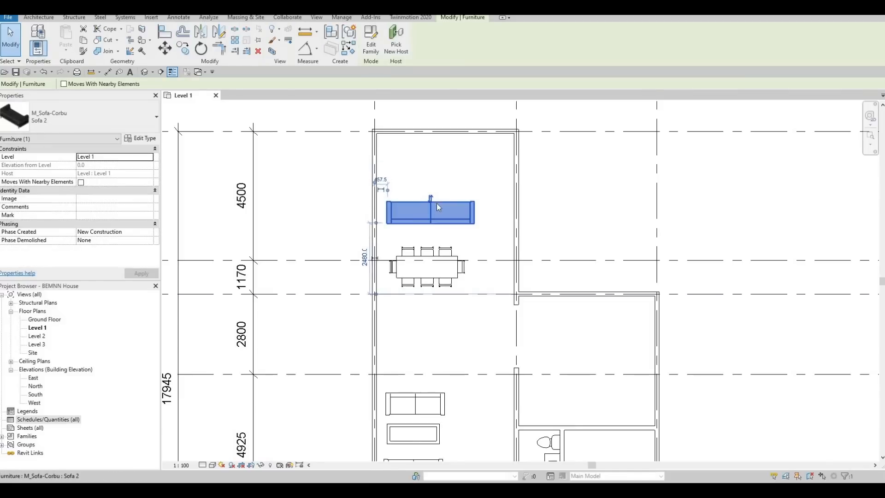
key(Left)
key(Left)
key(Up)
key(Up)
key(Up)
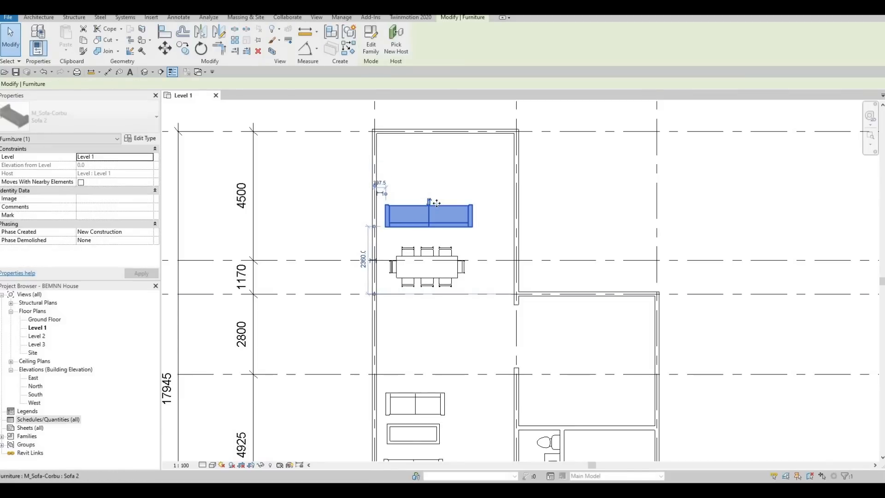
key(Escape)
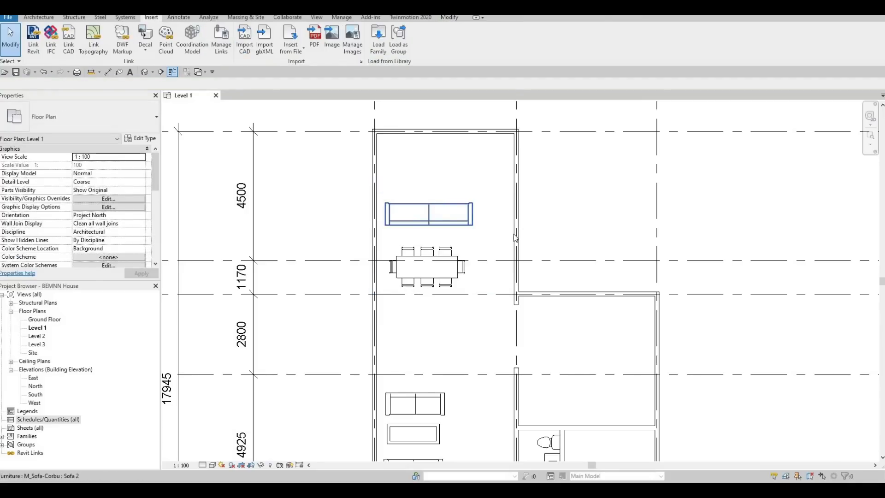
middle_drag(442, 304, 525, 244)
scroll(511, 258, down, 1)
scroll(497, 270, down, 1)
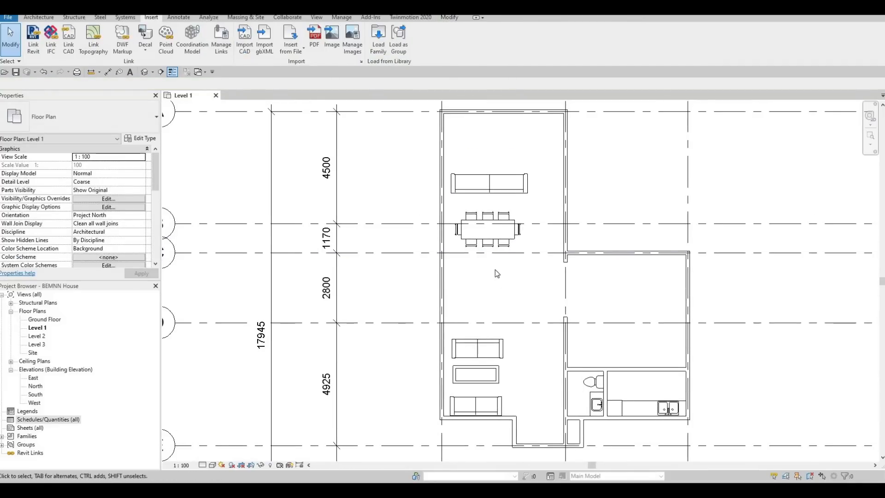
scroll(491, 266, down, 1)
scroll(475, 295, down, 2)
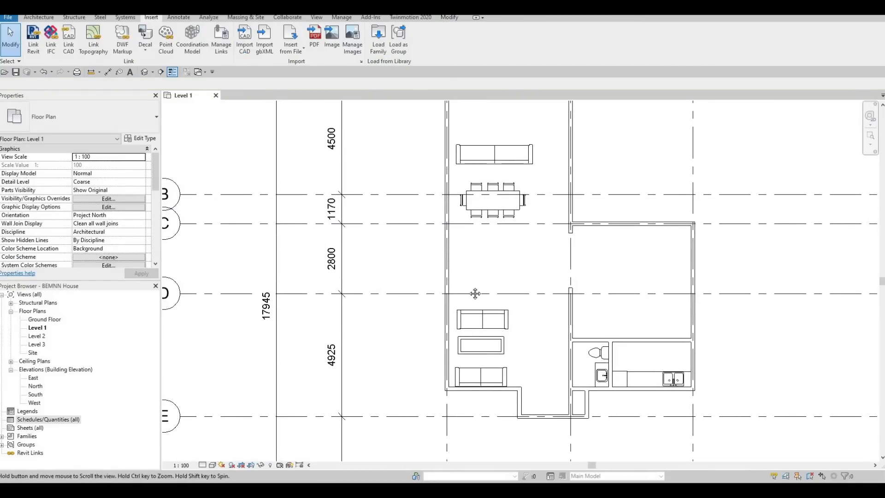
middle_drag(458, 263, 453, 304)
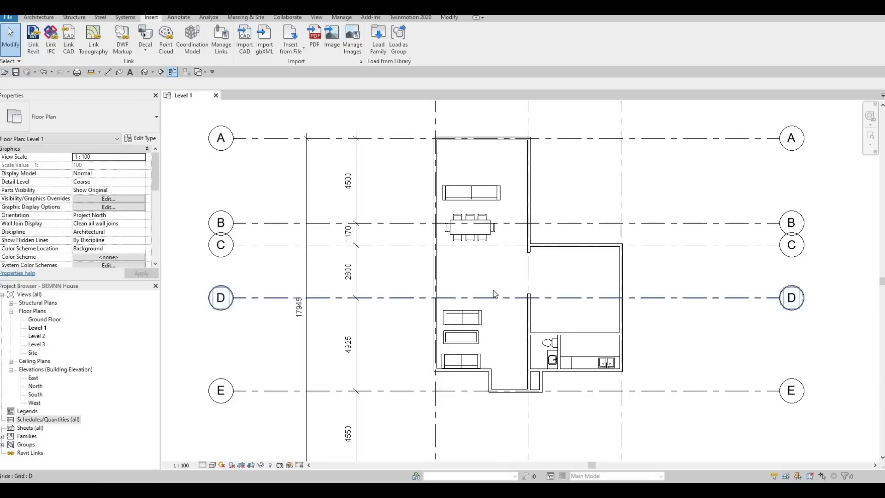
scroll(478, 210, up, 3)
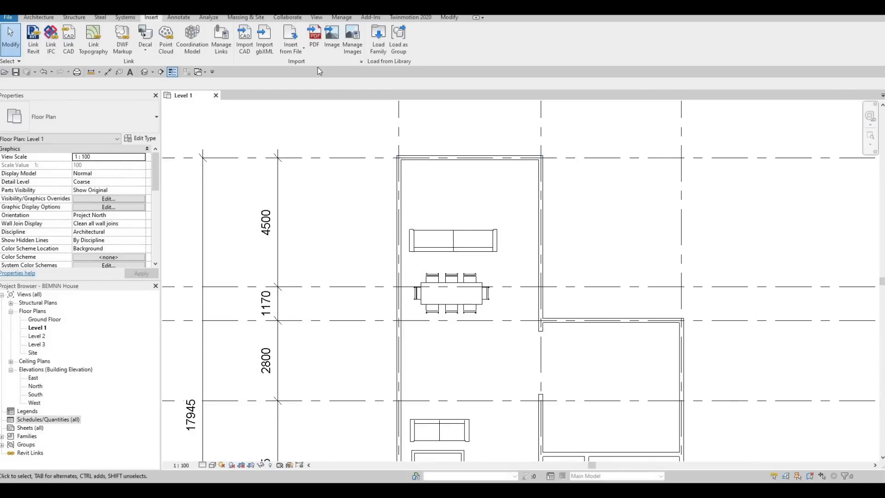
Step: Load the M_Entertainment center family from the Storage folder of the Furniture library into the project
click(375, 46)
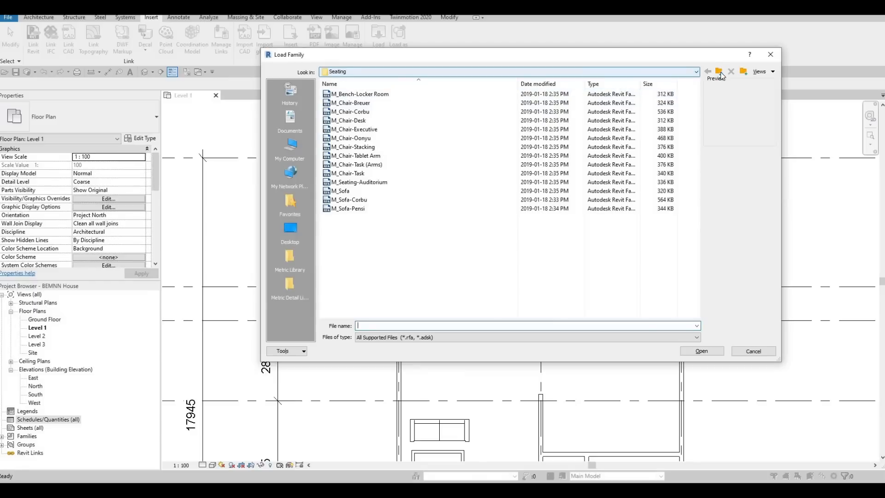
click(720, 72)
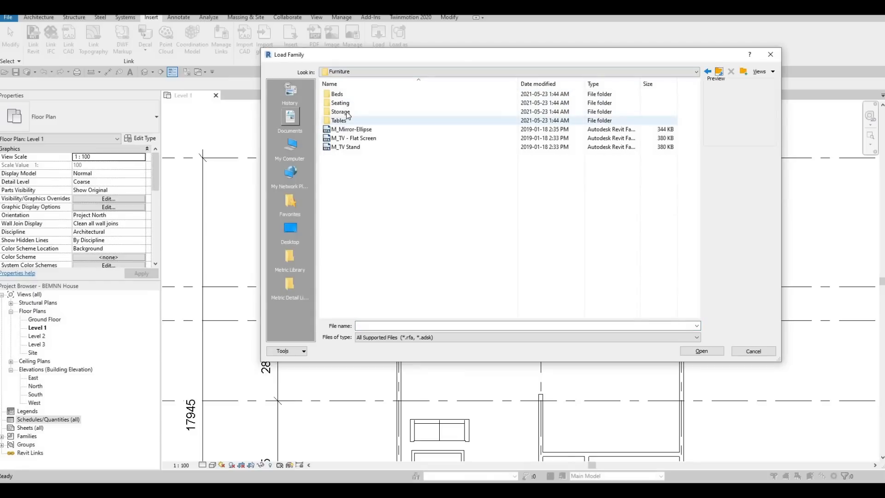
double_click(342, 112)
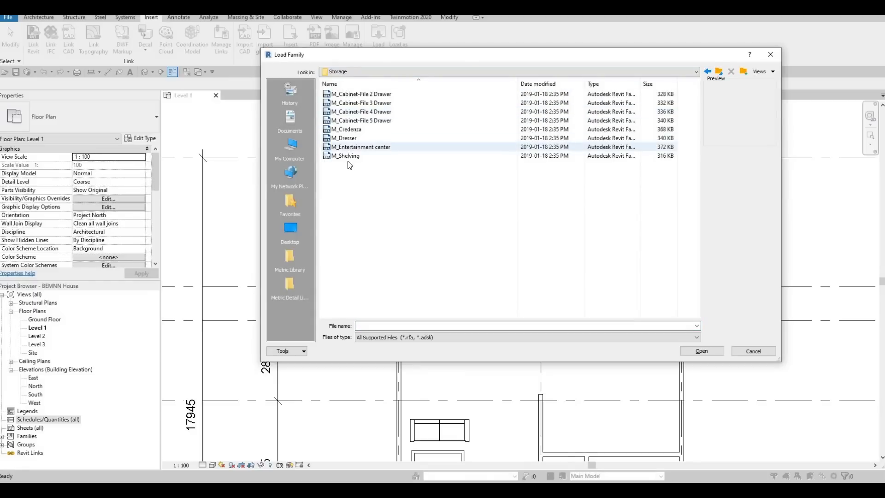
click(351, 148)
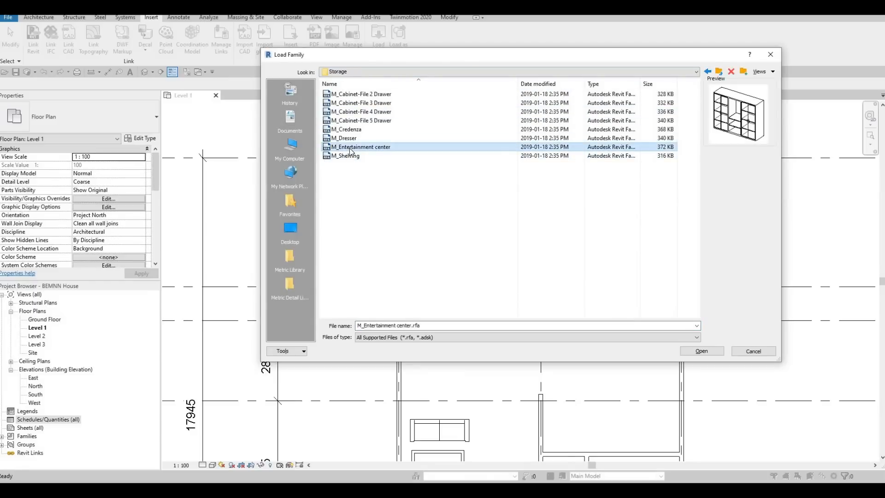
click(703, 352)
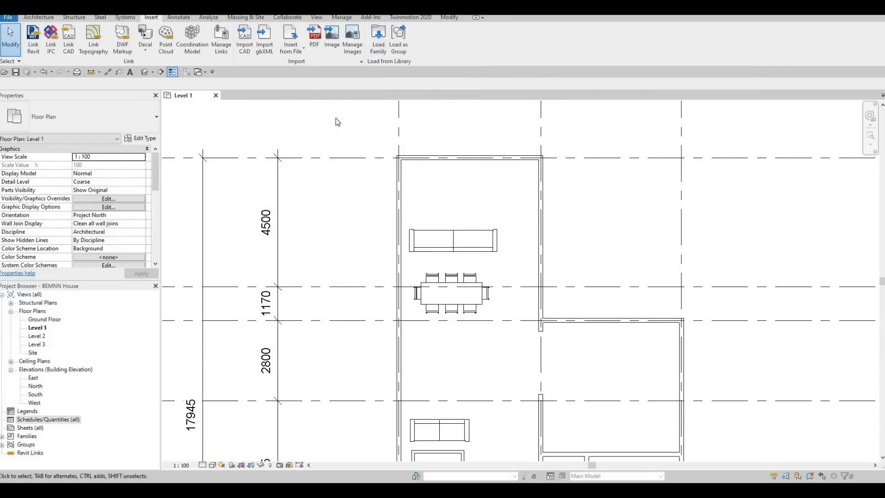
Step: Place a 1830 x 1830 x 0610mm M_Entertainment center against the wall on grid A, its right side about 1560 mm from grid line 2
key(c)
key(m)
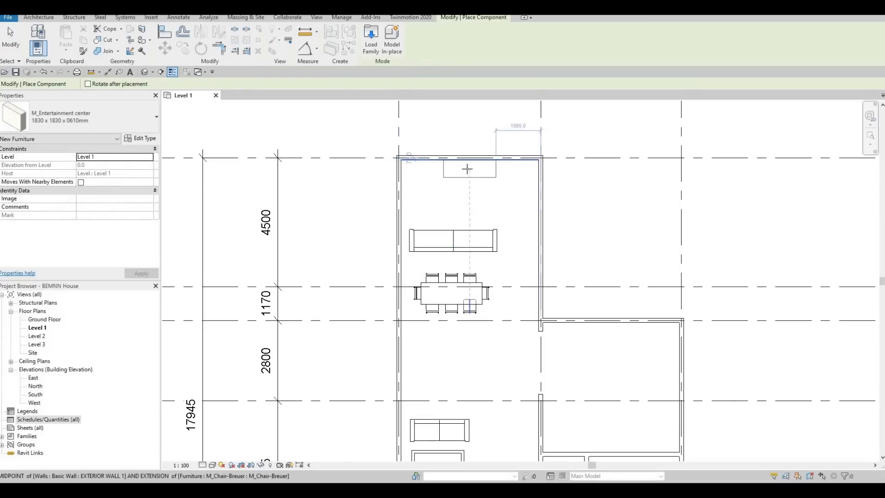
click(446, 199)
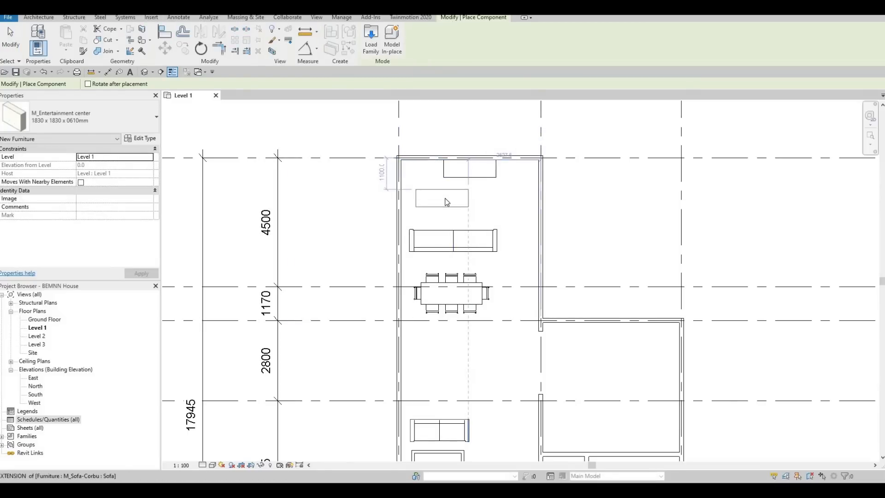
key(Escape)
key(Escape)
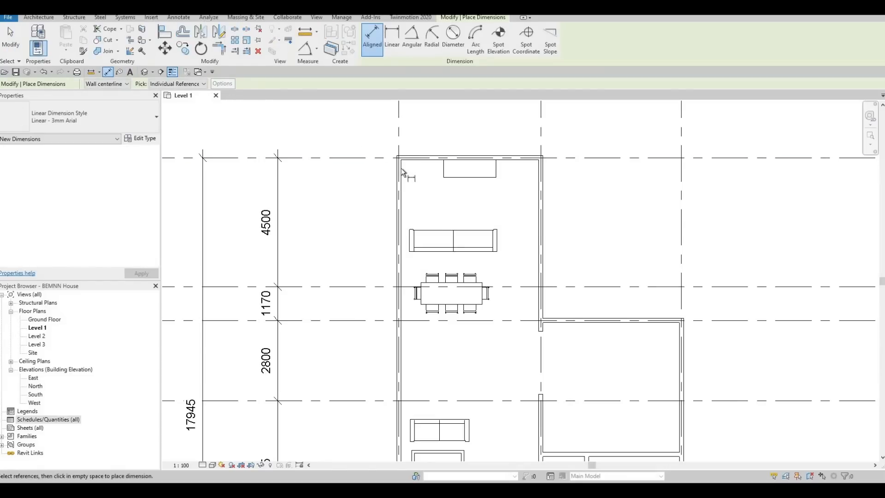
Step: Add an aligned dimension of the upper room's inside width between its side walls' inner faces, placed above the wall on grid A
scroll(407, 165, up, 2)
scroll(470, 147, up, 3)
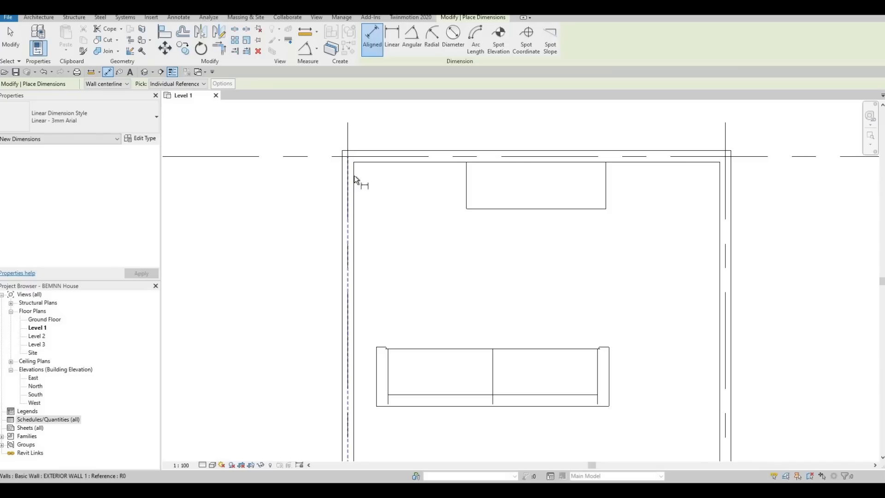
click(354, 180)
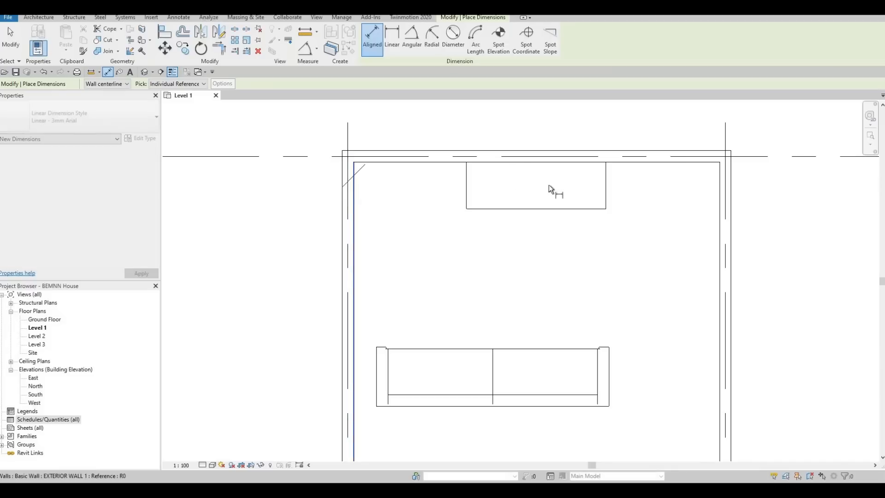
click(719, 185)
middle_drag(635, 128, 594, 250)
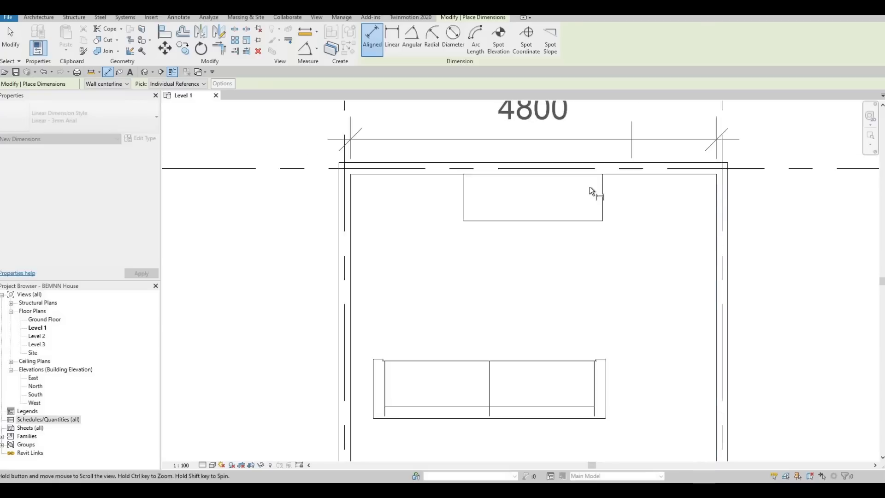
scroll(591, 187, down, 1)
click(590, 186)
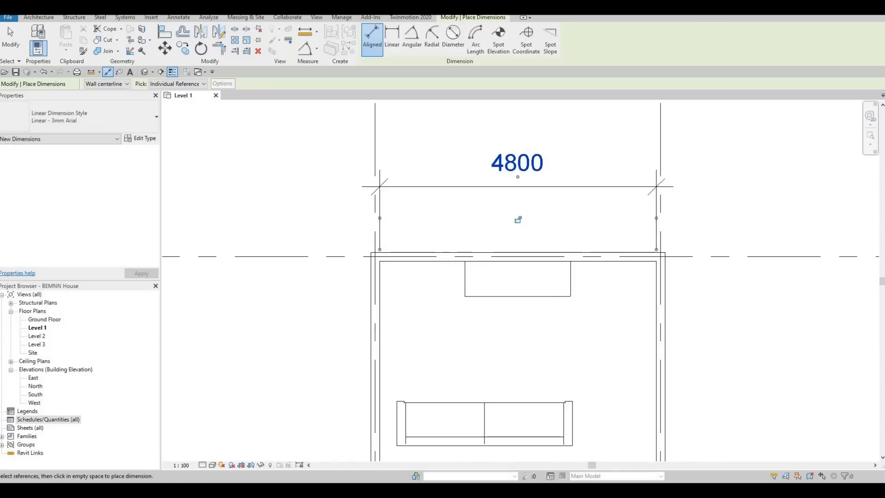
key(Escape)
key(Escape)
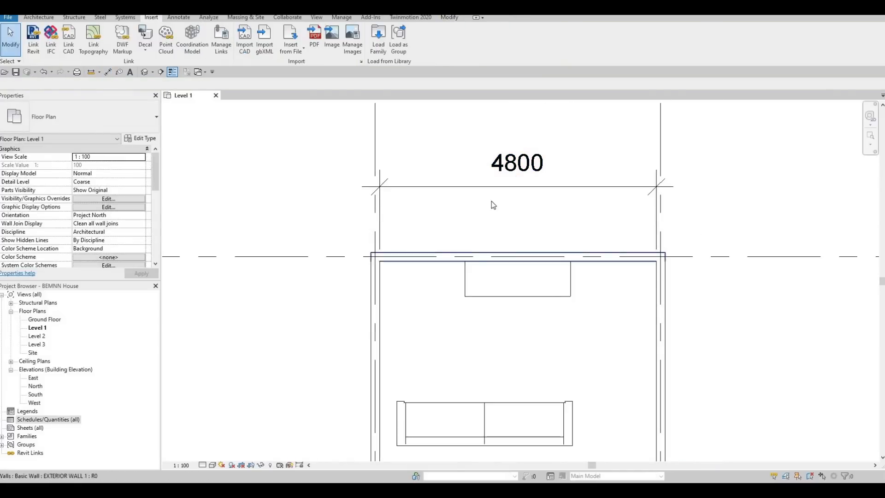
Step: Check the walls and levels in the South elevation and return to the Level 1 floor plan
middle_drag(488, 261, 470, 215)
scroll(471, 213, down, 2)
middle_drag(480, 179, 476, 227)
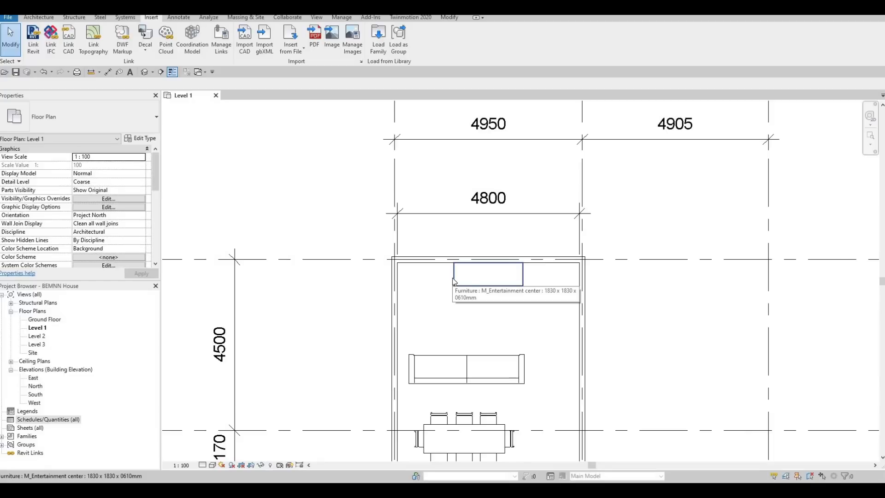
double_click(34, 395)
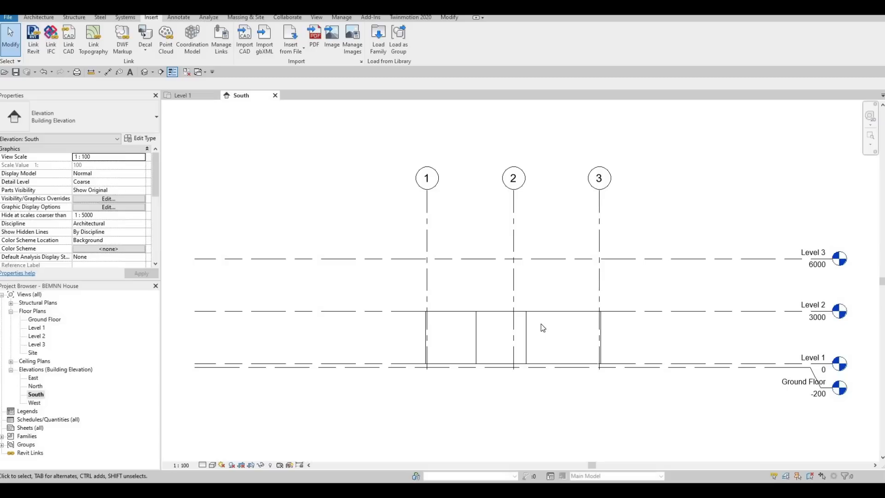
click(203, 95)
middle_drag(477, 262, 481, 247)
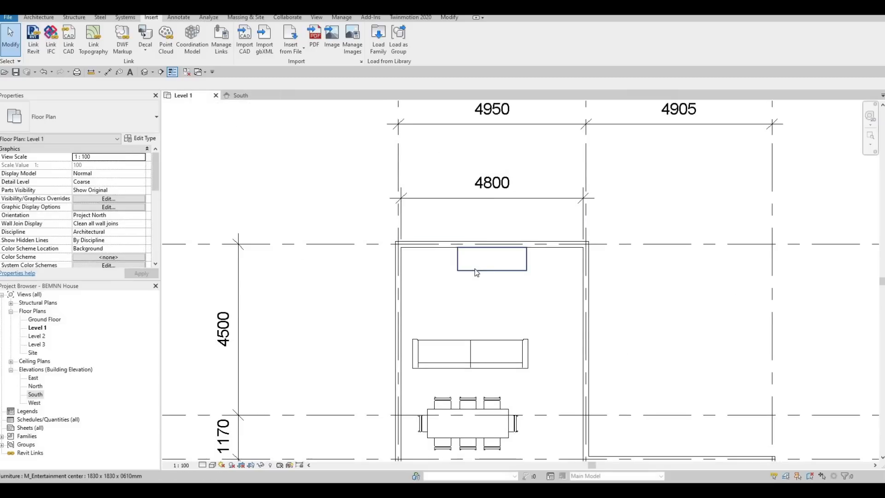
Step: Duplicate the placed entertainment center's type under the name ENTERTAINMENT
click(500, 270)
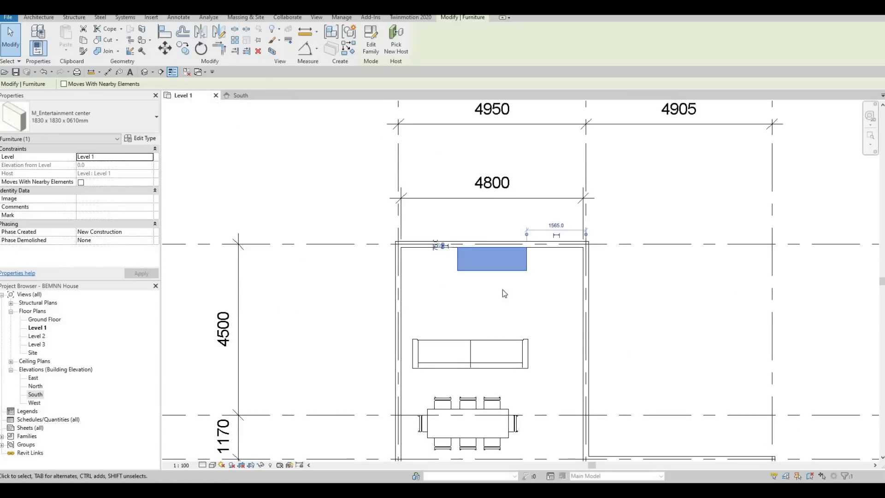
click(140, 139)
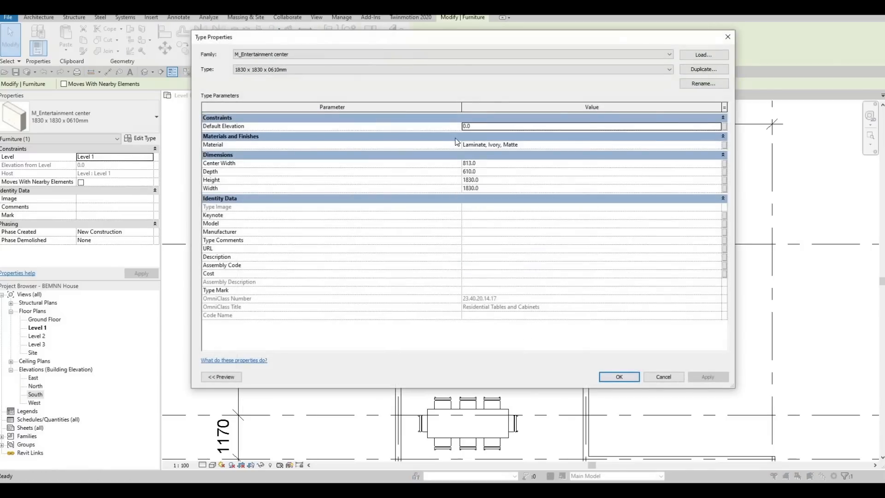
click(694, 73)
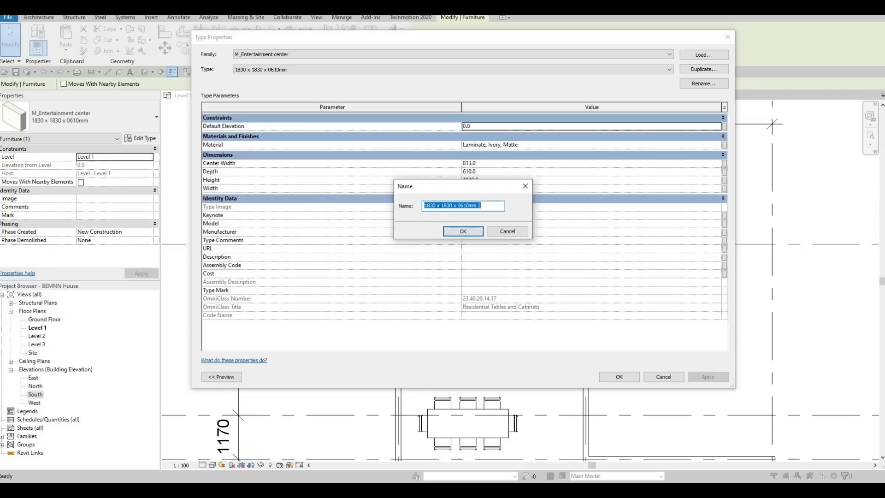
text(EN)
text(TERTAINMENR)
key(BackSpace)
text(T)
click(462, 236)
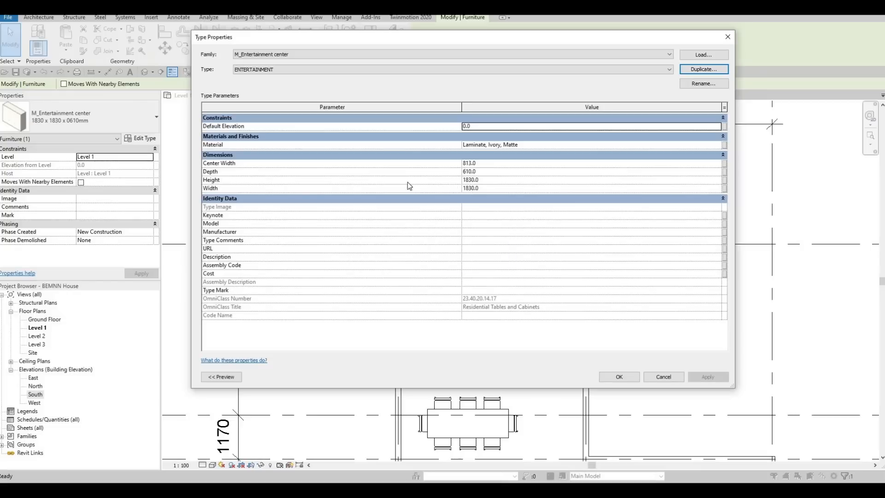
Step: Set the ENTERTAINMENT type's height to 2800 and its width to 4800, and apply the changes
click(480, 179)
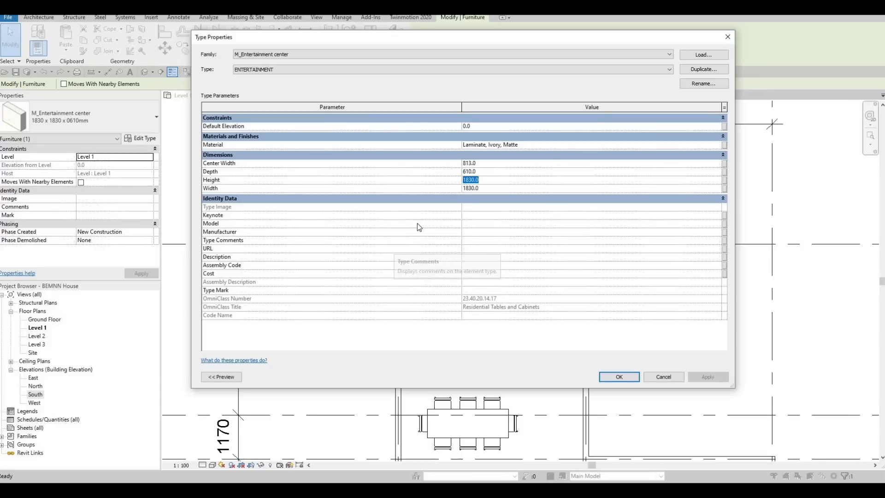
text(2800)
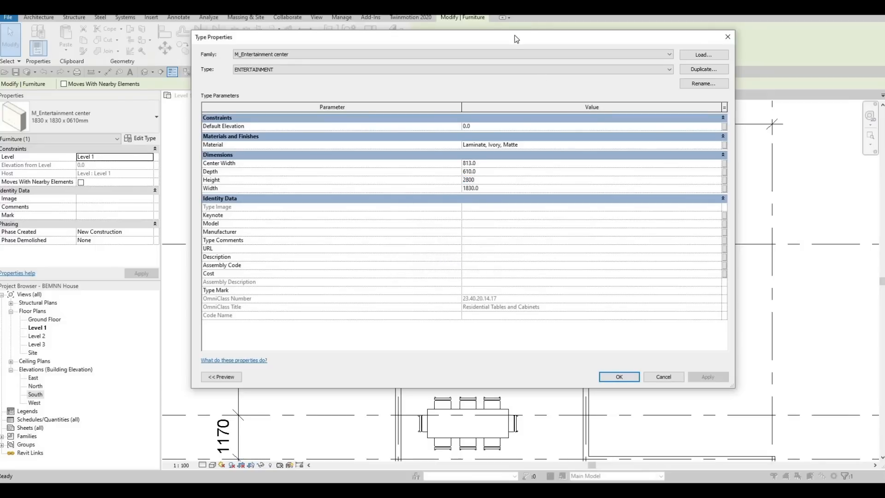
drag(514, 35, 468, 64)
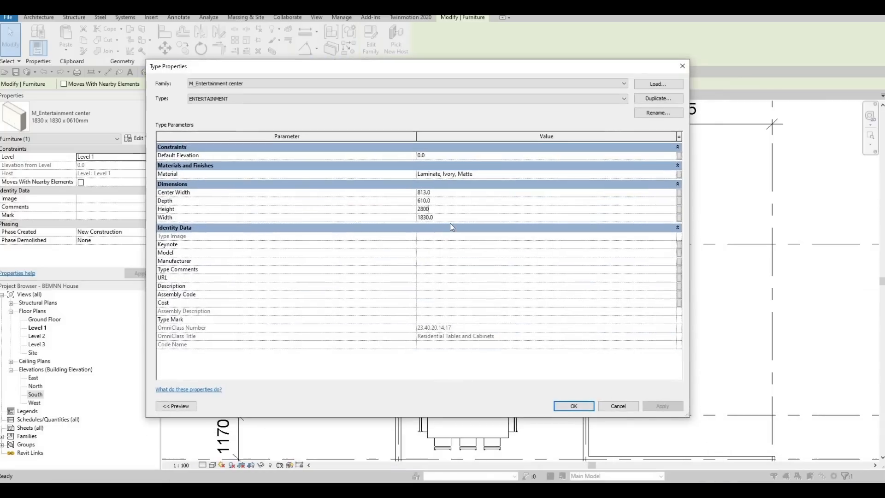
click(450, 218)
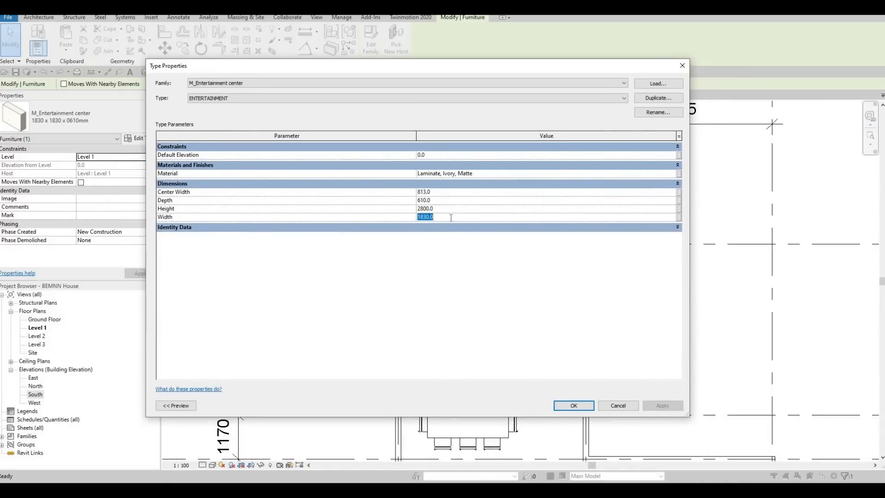
text(480)
click(598, 228)
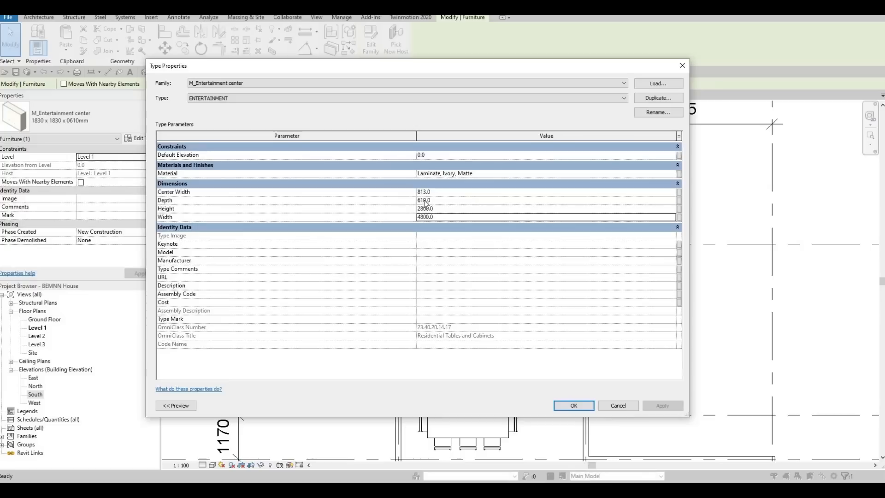
click(581, 408)
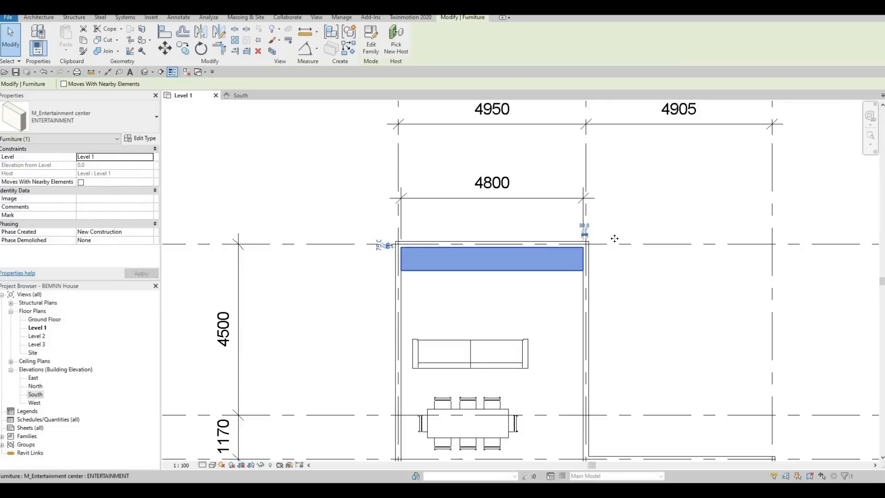
Step: Align the entertainment center's side near grid 2 with the inner face of that side wall
scroll(576, 257, up, 5)
middle_drag(733, 329, 745, 304)
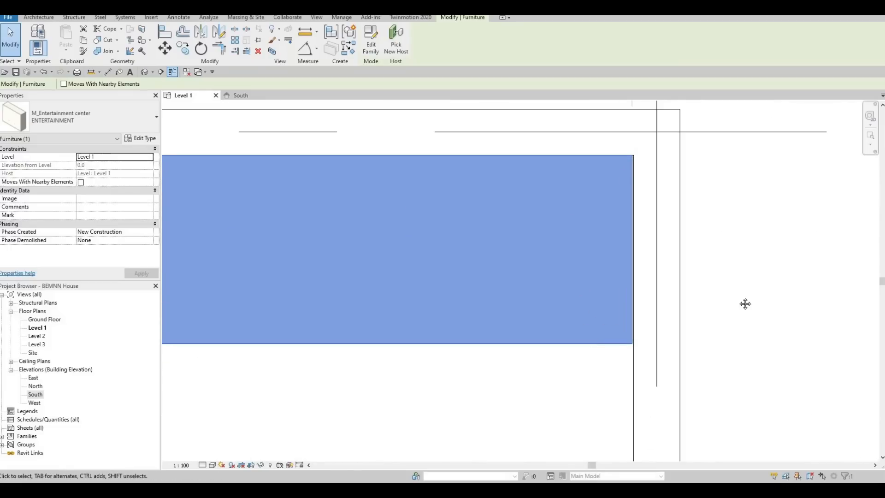
middle_drag(381, 277, 603, 254)
scroll(603, 253, down, 2)
scroll(330, 265, down, 2)
middle_drag(185, 219, 448, 249)
scroll(416, 270, up, 5)
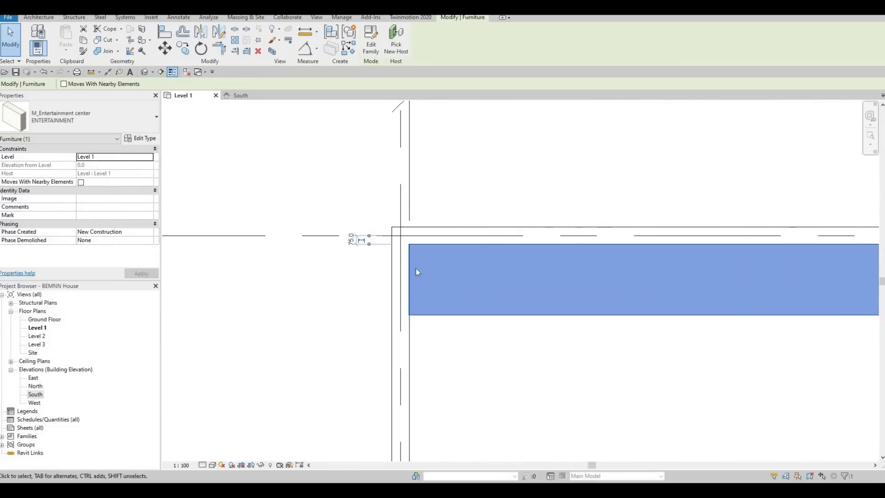
scroll(516, 217, down, 2)
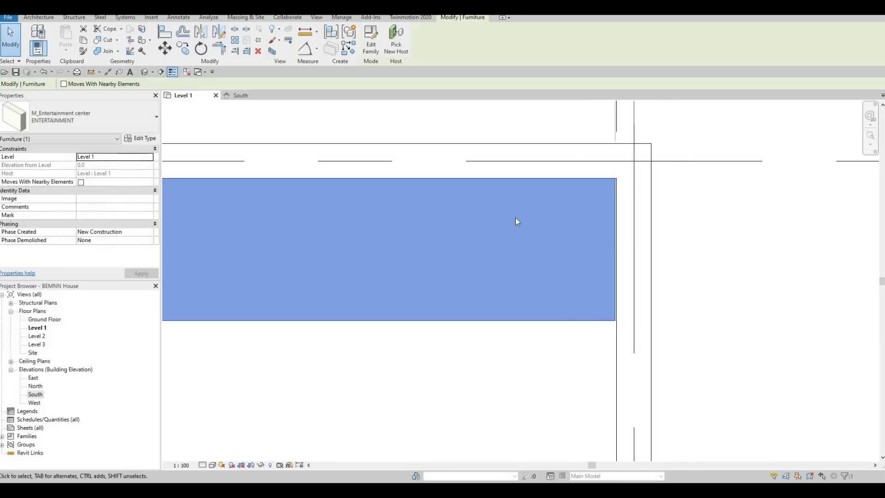
scroll(515, 217, up, 4)
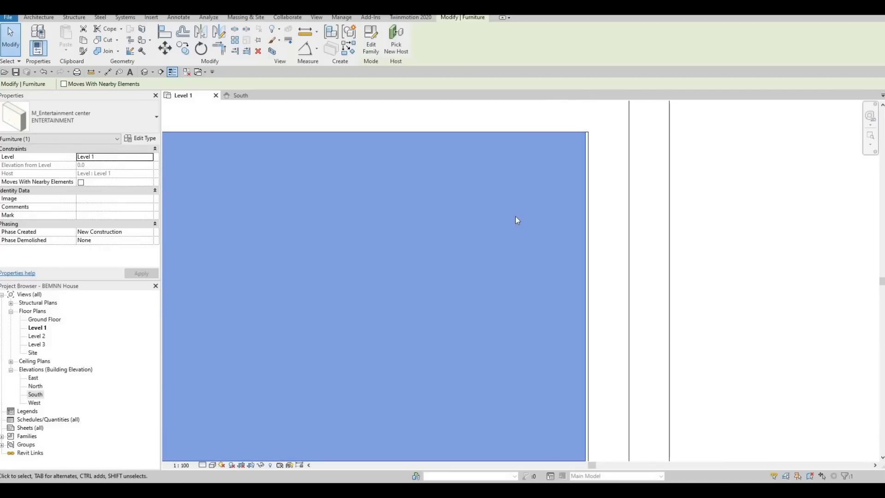
key(a)
key(l)
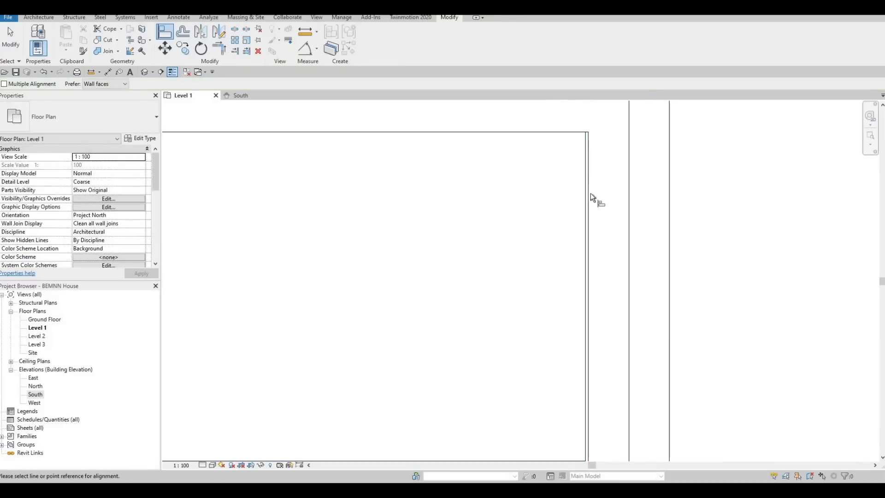
click(583, 226)
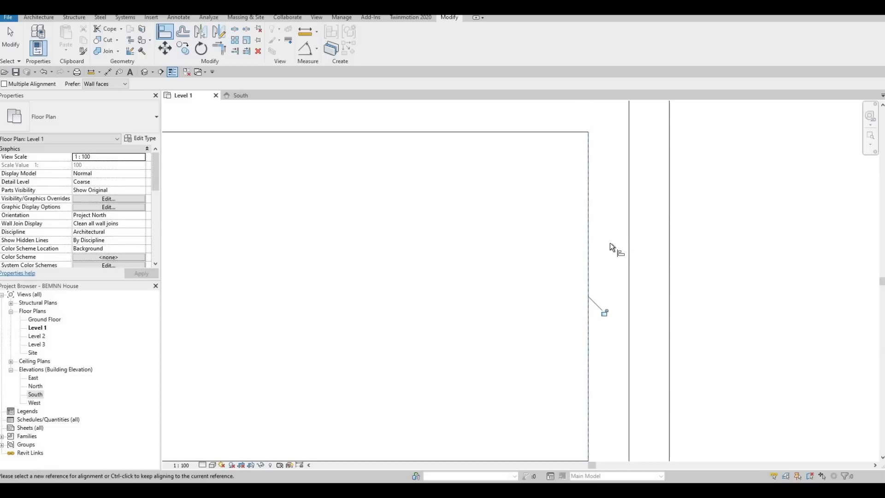
Step: Examine how the entertainment center's other end near grid 1 meets the side wall and the wall on grid A
scroll(610, 243, down, 1)
middle_drag(406, 339, 602, 243)
scroll(602, 242, down, 4)
scroll(511, 221, down, 1)
middle_drag(287, 206, 434, 198)
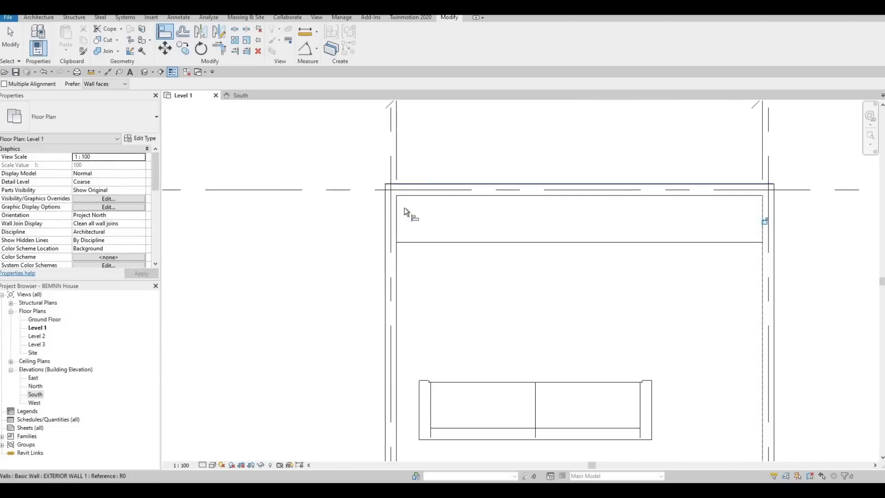
scroll(404, 207, up, 4)
scroll(272, 199, up, 7)
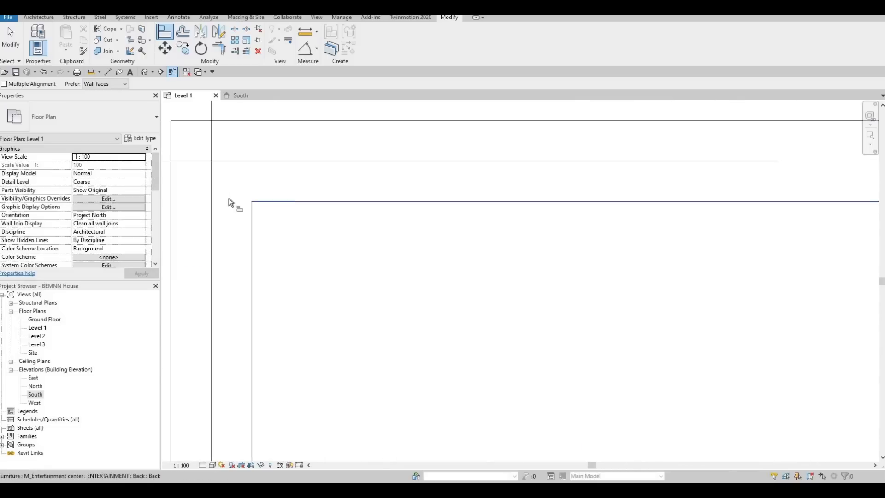
scroll(287, 191, down, 1)
scroll(510, 222, down, 4)
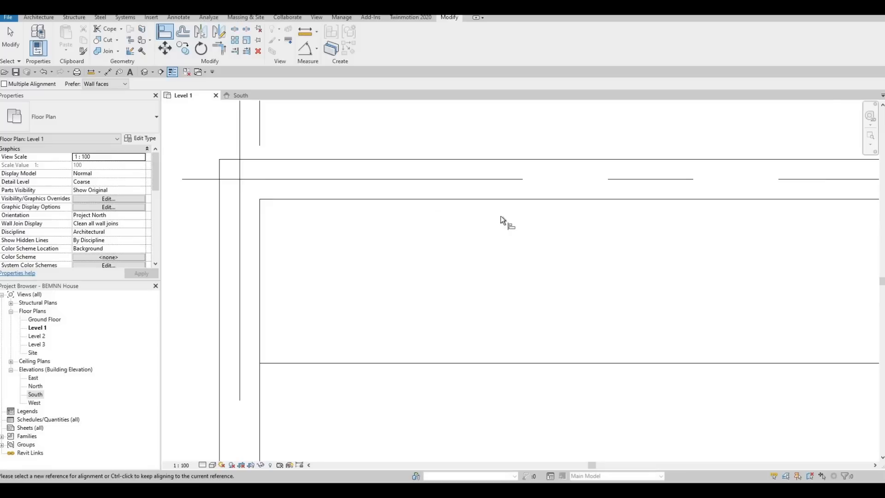
middle_drag(432, 247, 443, 252)
scroll(443, 253, down, 2)
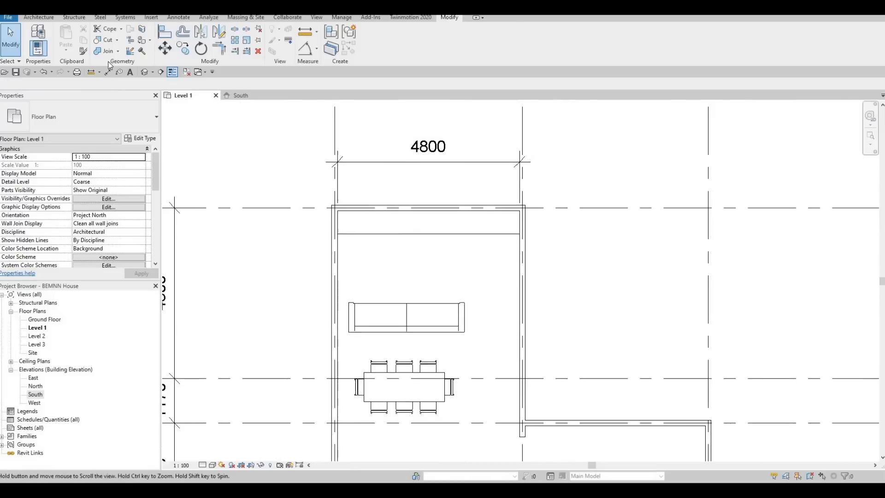
key(Escape)
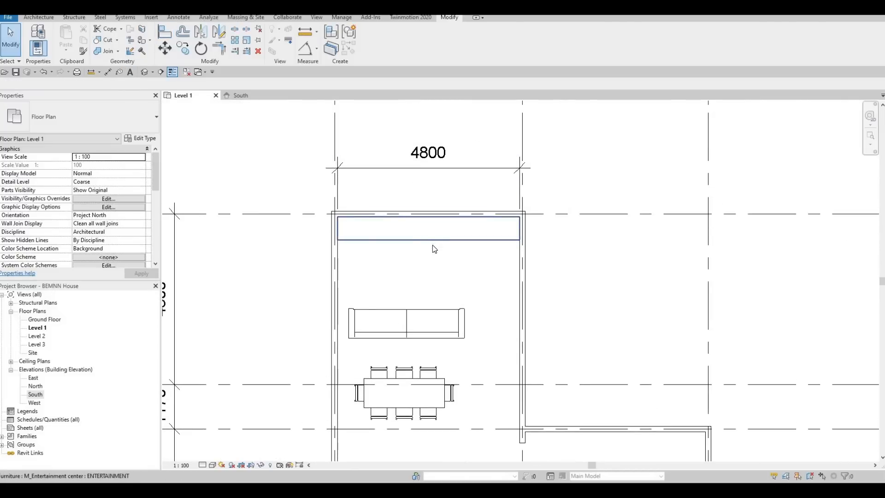
key(a)
key(l)
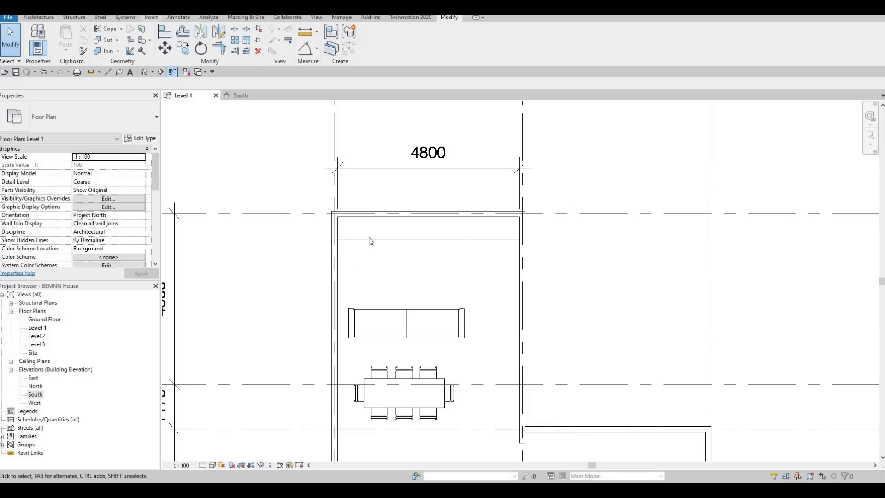
Step: Load the M_TV - Flat Screen family from the Furniture library folder into the project
click(151, 18)
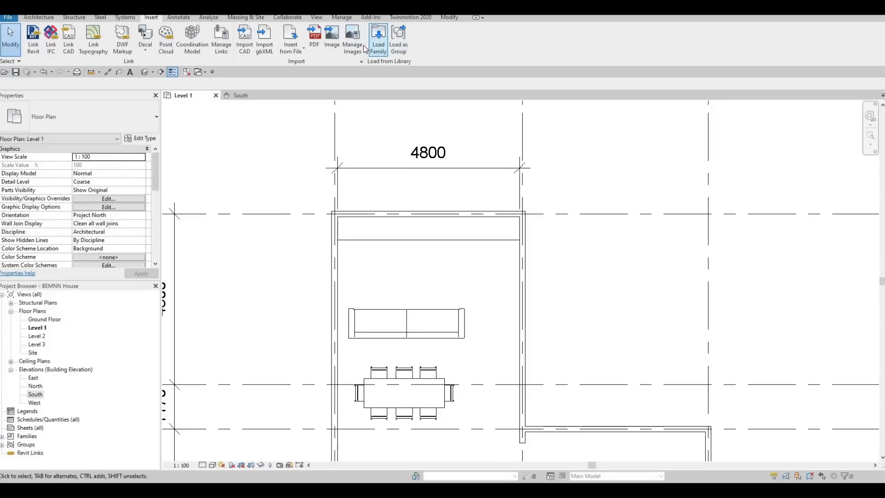
click(377, 41)
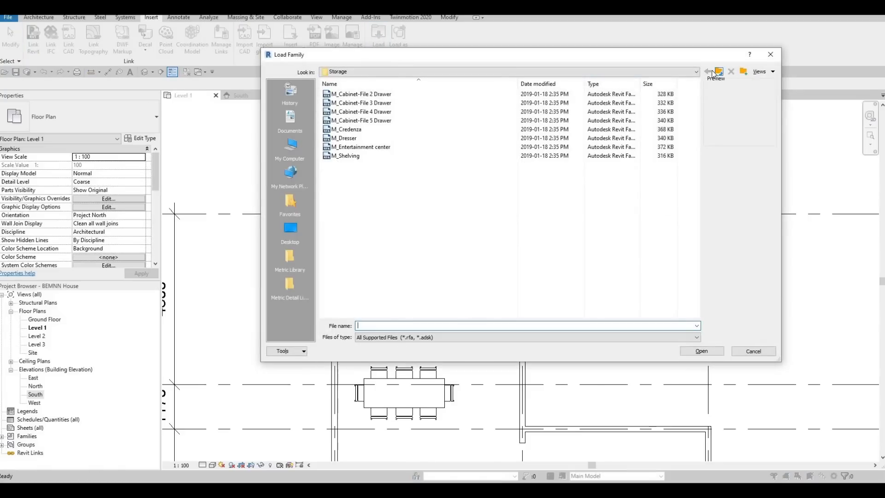
click(714, 73)
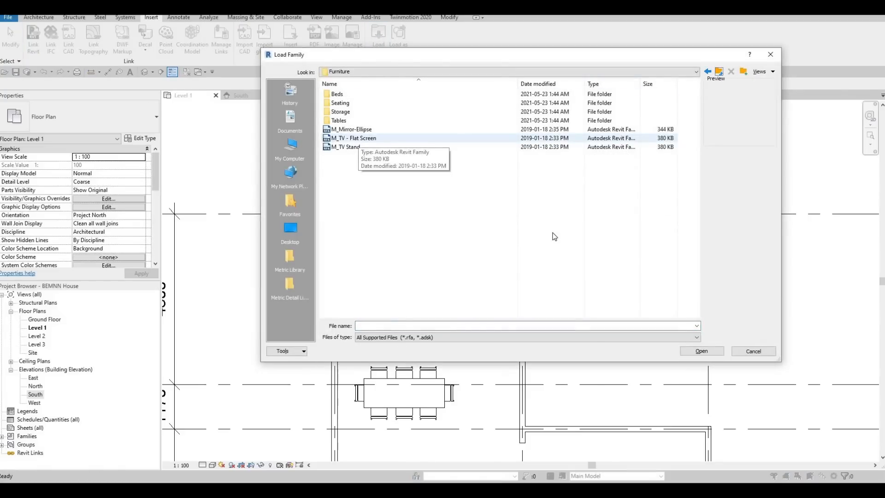
click(359, 139)
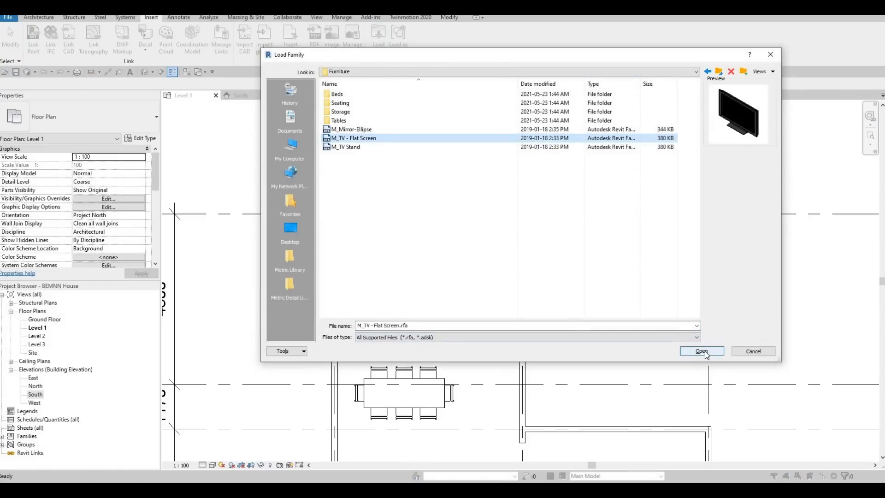
key(Return)
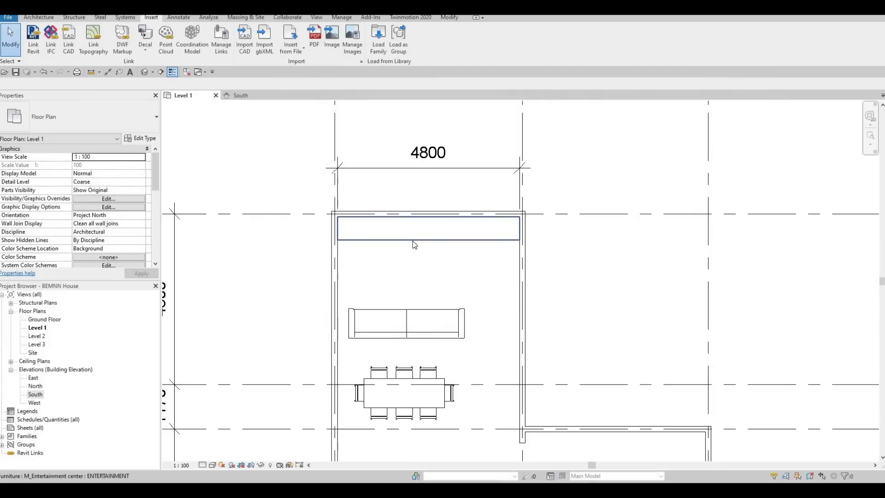
key(c)
key(m)
scroll(424, 221, up, 4)
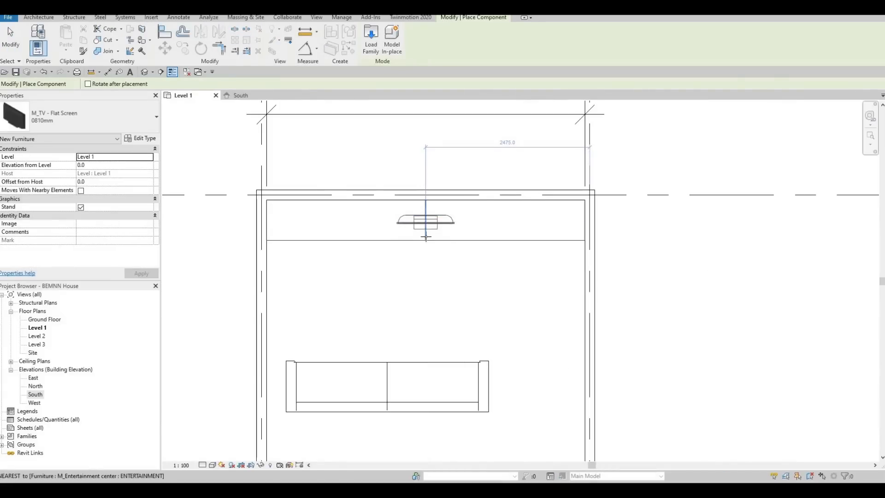
key(Escape)
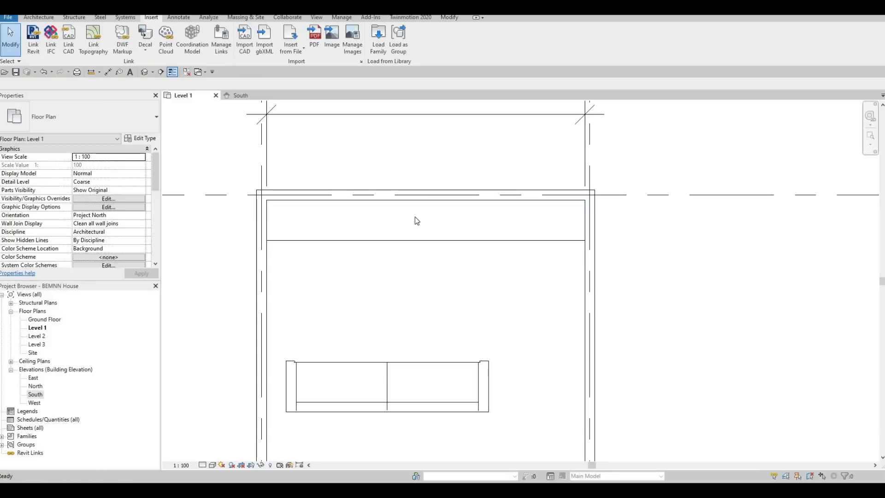
Step: Draw a section across the upper room between entertainment center and sofa, flipped toward grid A, with its depth ending just beyond that wall
scroll(396, 267, down, 2)
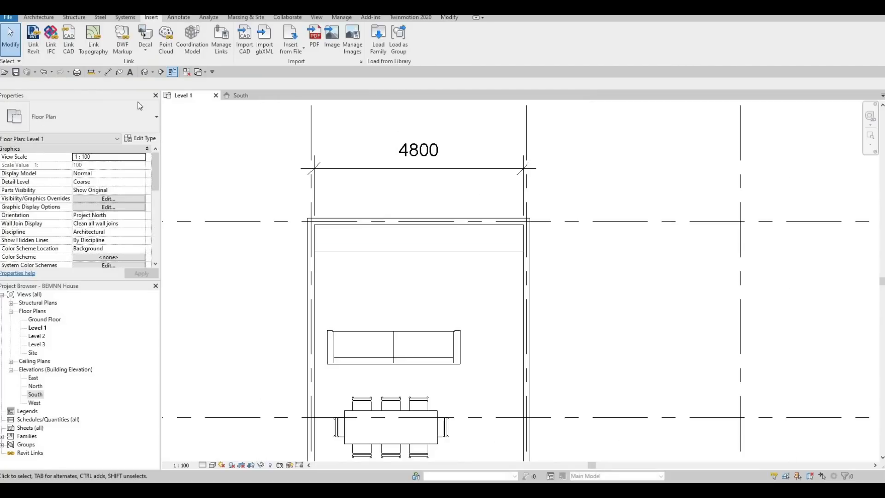
click(161, 72)
click(571, 284)
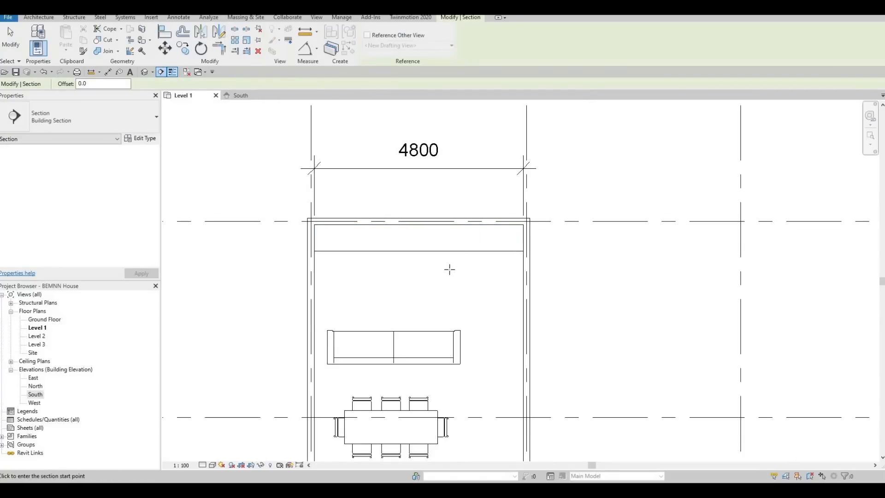
click(224, 284)
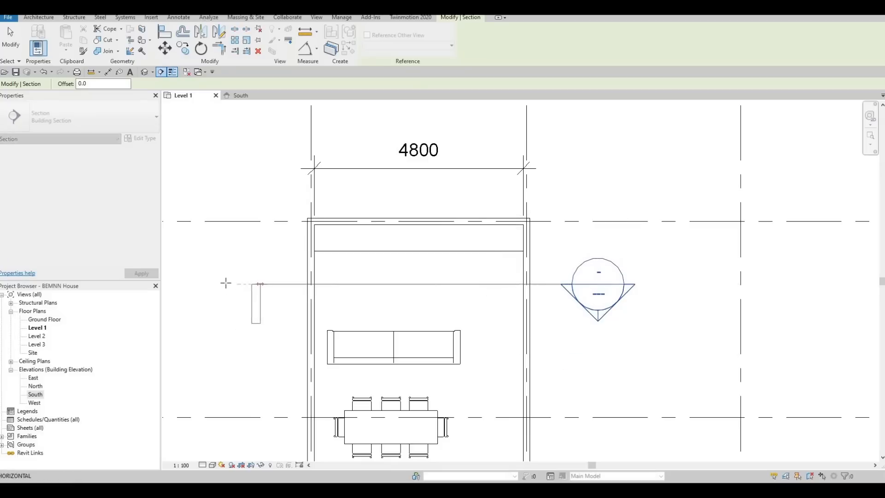
key(Escape)
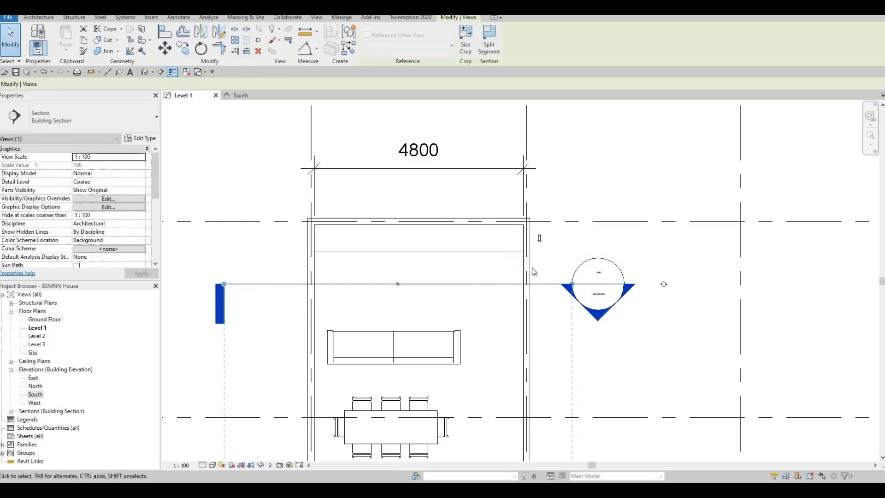
click(539, 239)
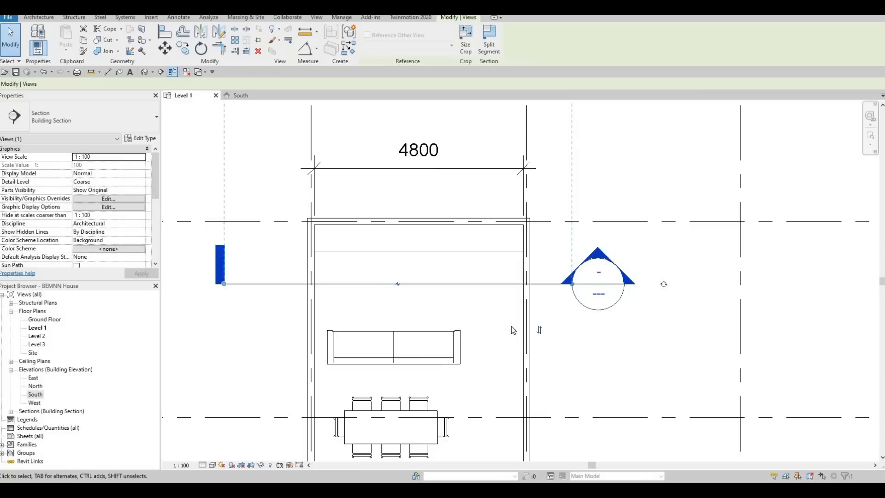
scroll(513, 331, down, 3)
drag(493, 272, 486, 304)
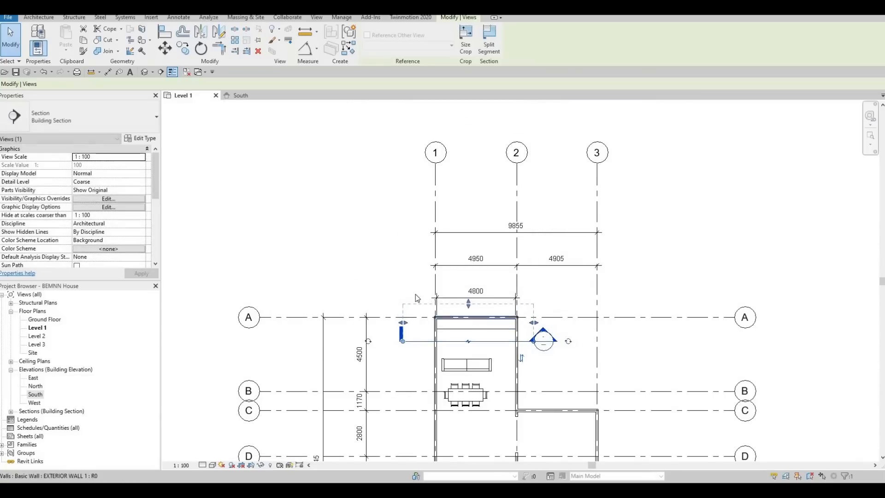
Step: Open the view of the new section that looks toward the entertainment center
scroll(476, 295, up, 5)
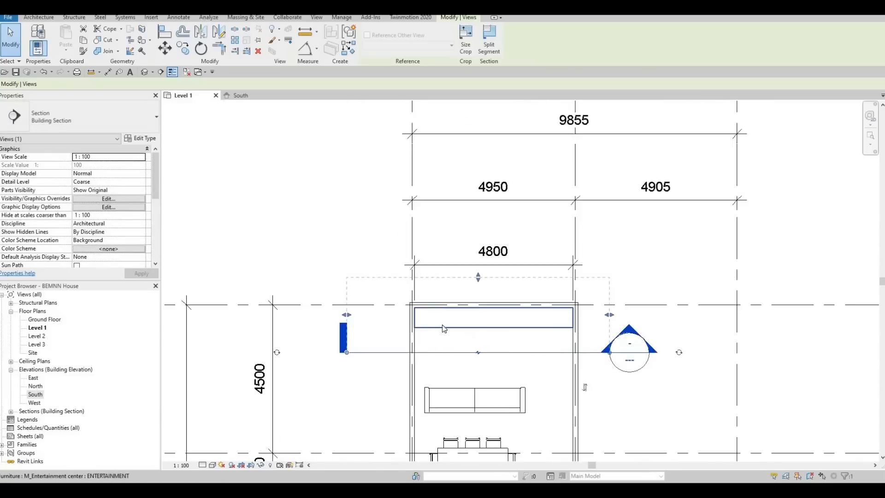
middle_drag(461, 270, 407, 263)
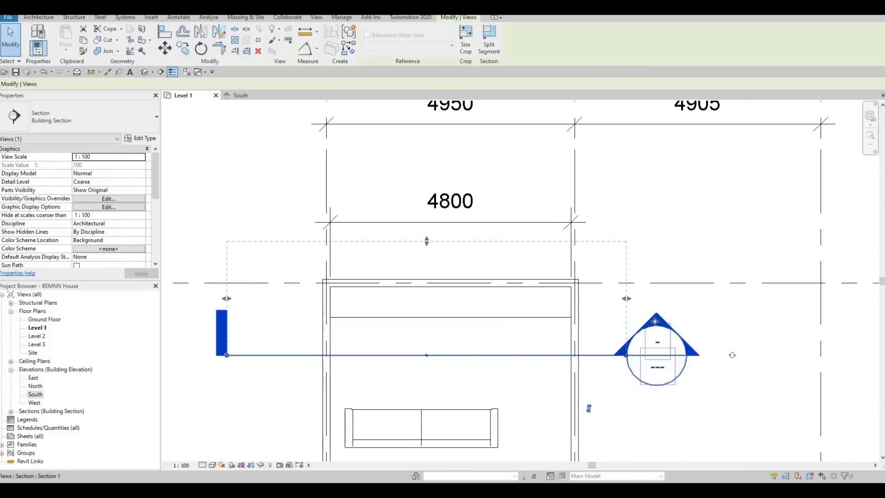
key(Escape)
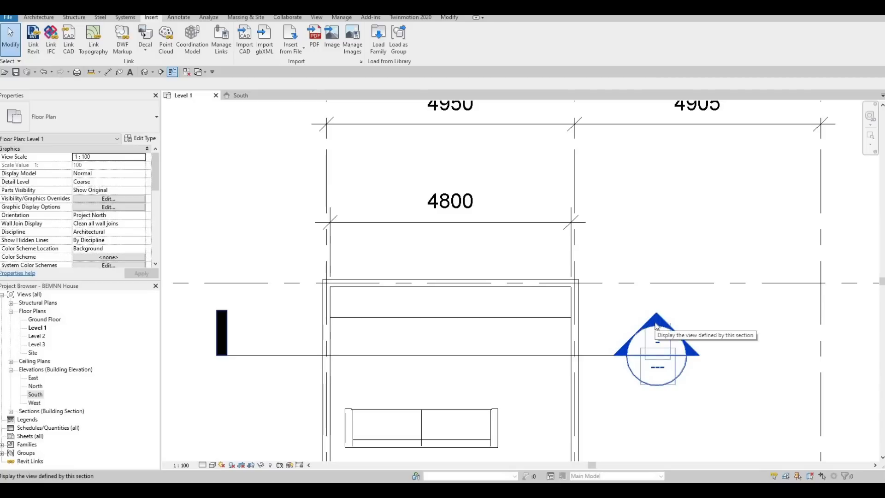
double_click(657, 326)
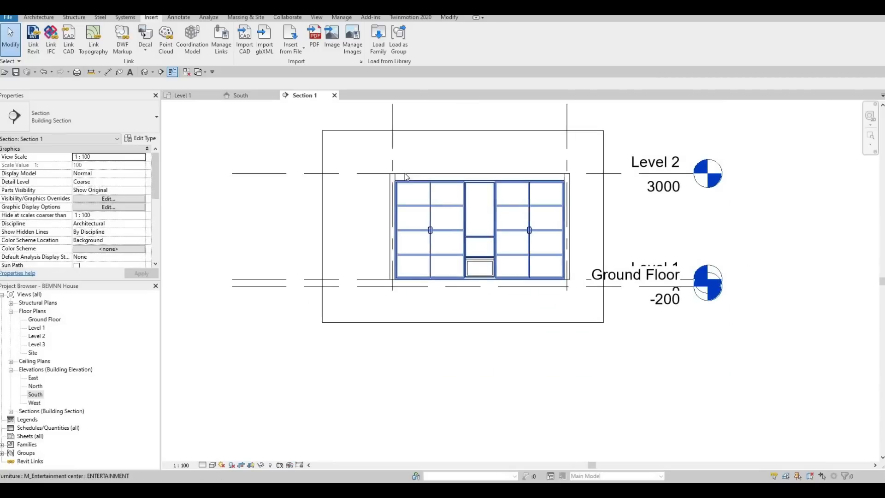
scroll(406, 185, up, 7)
middle_drag(367, 149, 400, 166)
scroll(369, 148, down, 2)
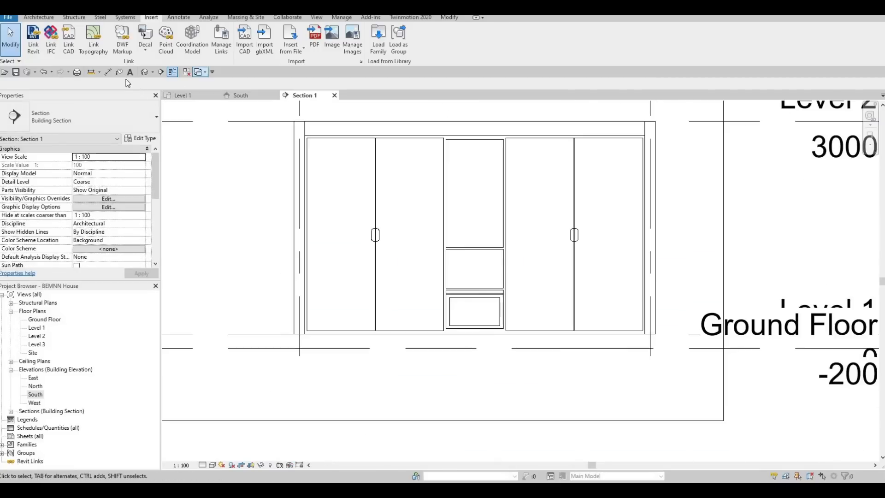
Step: Measure the entertainment center's height with the Aligned dimension tool without placing a dimension
click(108, 72)
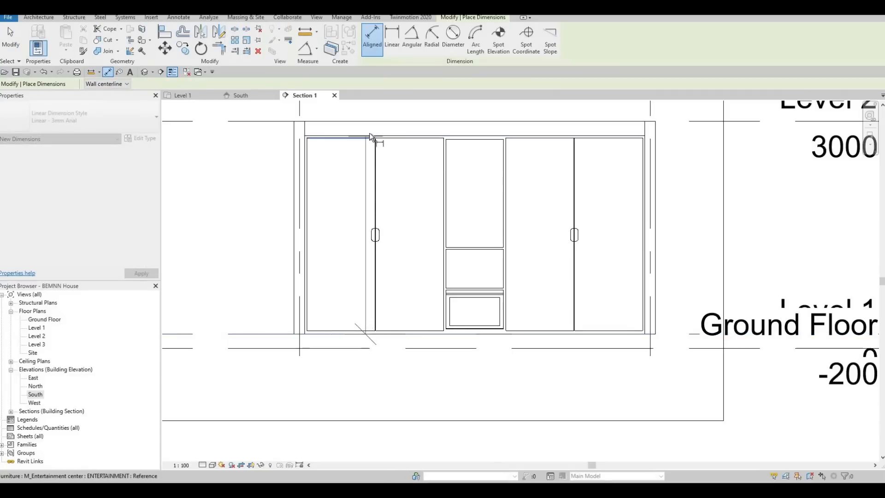
middle_drag(280, 164, 417, 171)
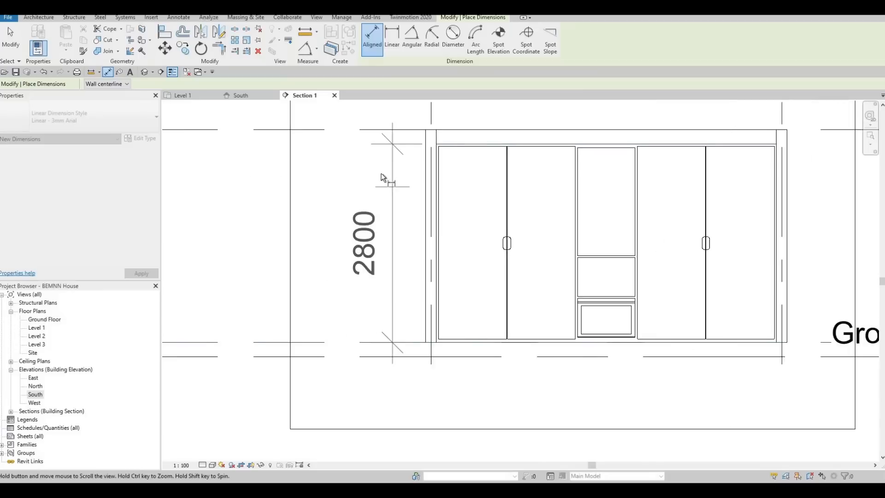
key(Escape)
key(Escape)
middle_drag(488, 161, 361, 208)
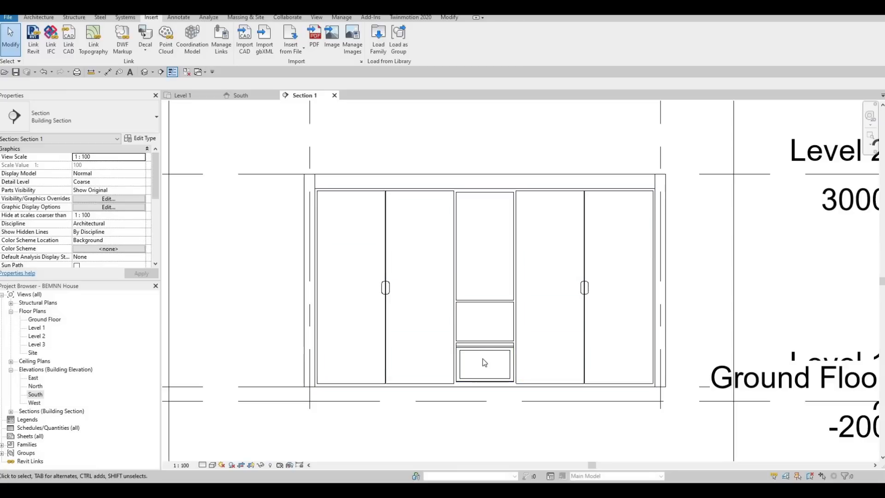
scroll(451, 251, up, 4)
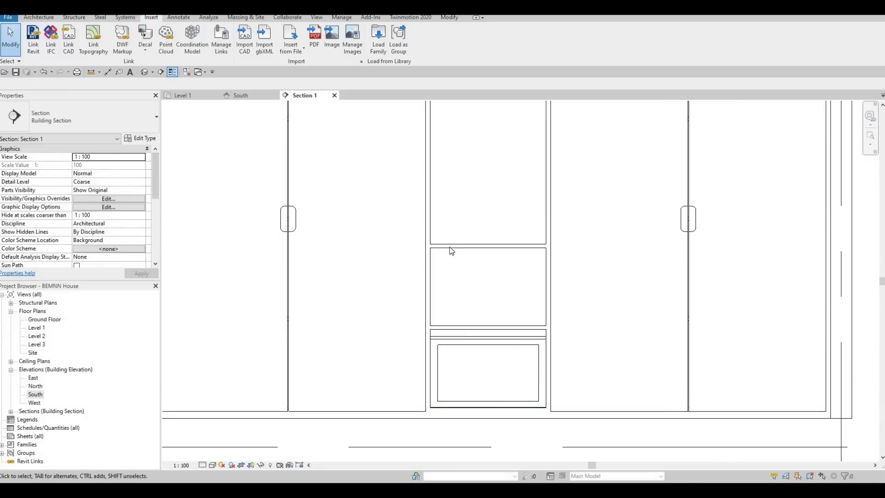
click(451, 249)
scroll(474, 290, down, 3)
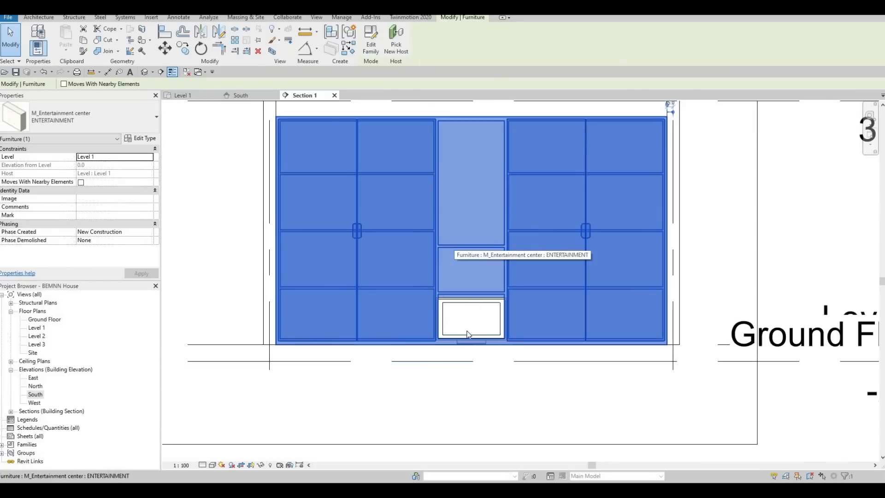
key(Escape)
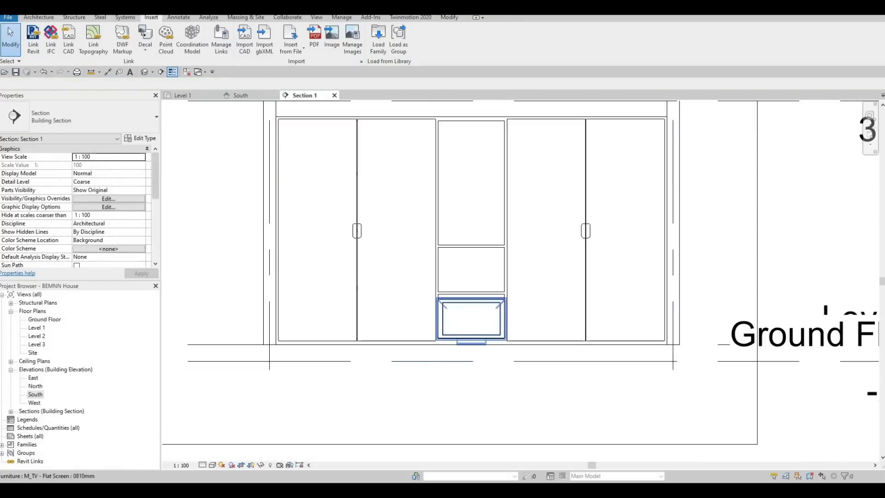
click(458, 308)
key(Escape)
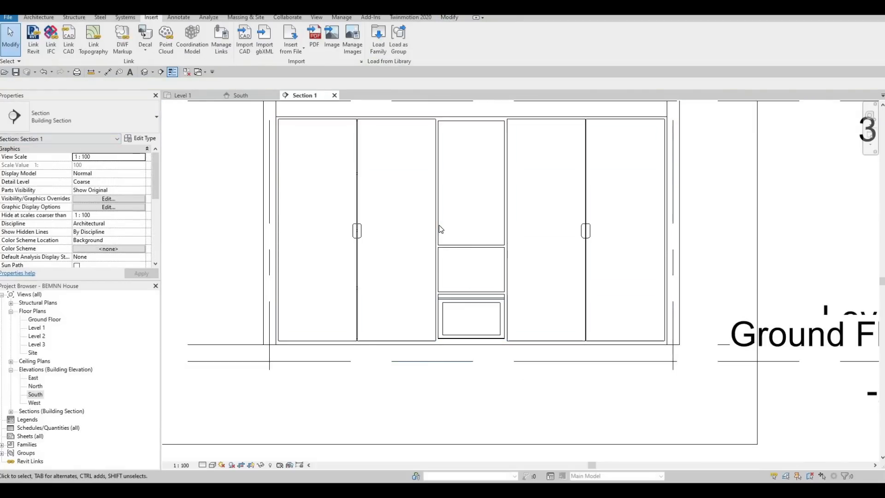
Step: Set the Center Width of the entertainment center's ENTERTAINMENT type to 2000
click(505, 226)
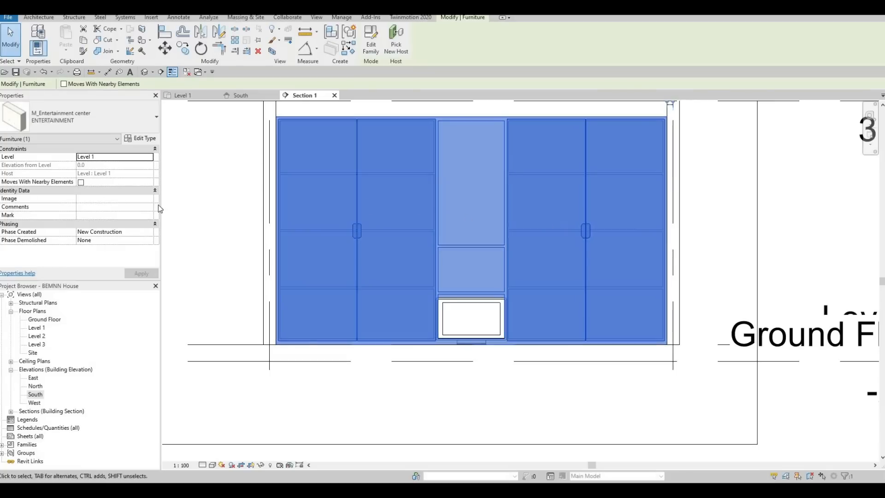
click(147, 140)
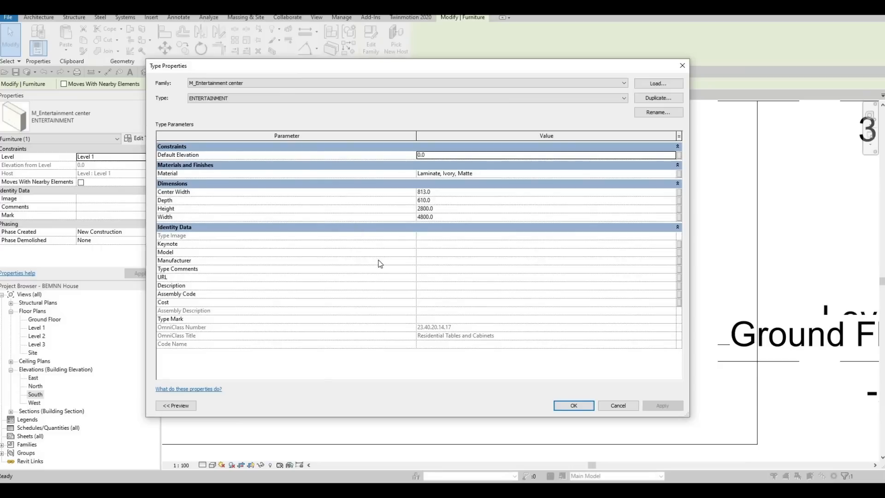
key(Tab)
key(Tab)
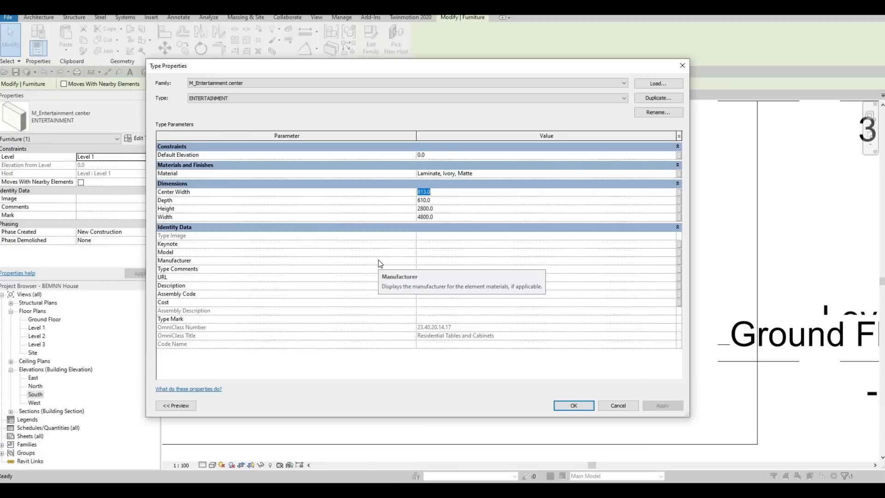
text(200)
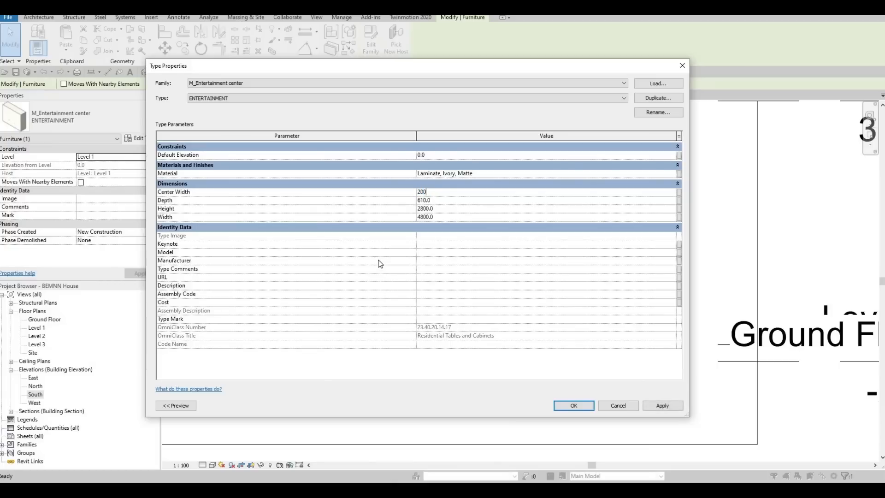
text(0)
click(669, 406)
key(Return)
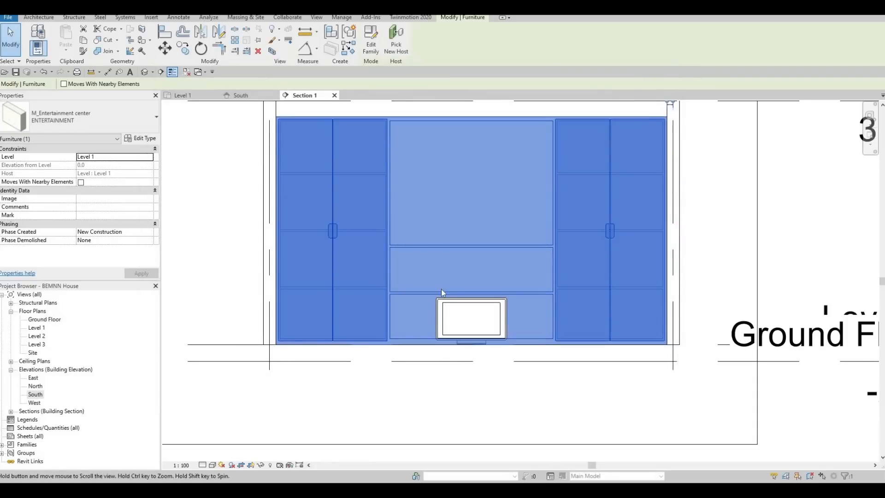
scroll(454, 368, down, 2)
key(Escape)
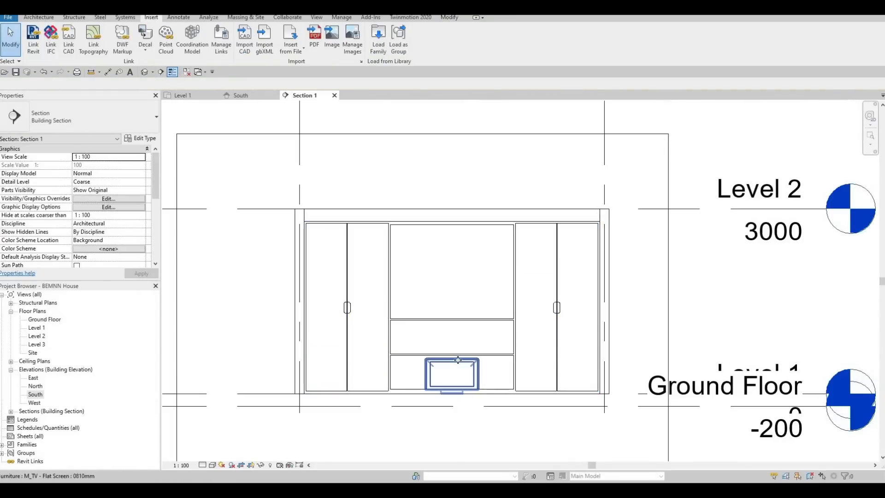
Step: Nudge the flat-screen TV straight up into the entertainment center's upper middle compartment
click(457, 360)
key(Up)
key(Up)
key(Up)
key(Up)
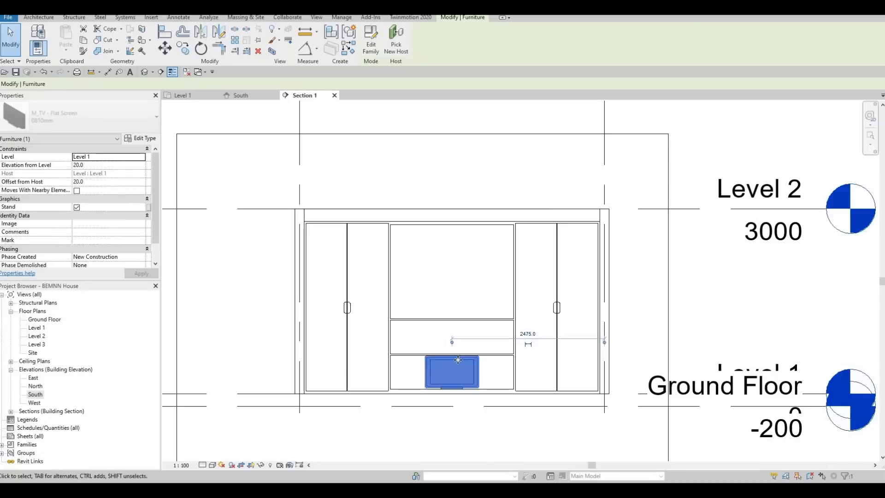
key(Up)
key(Up)
key(Up)
key(Up)
key(Up)
key(Up)
key(Up)
key(Up)
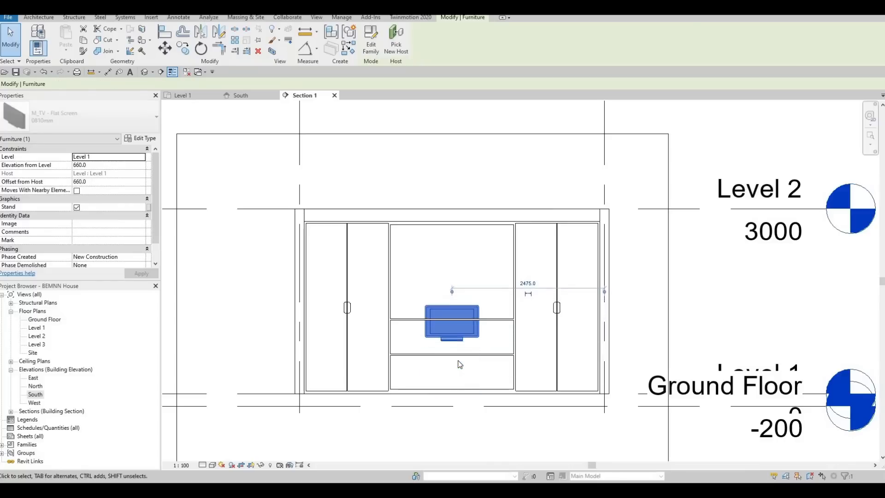
key(Up)
key(Up)
key(Up)
key(Up)
key(Up)
key(Escape)
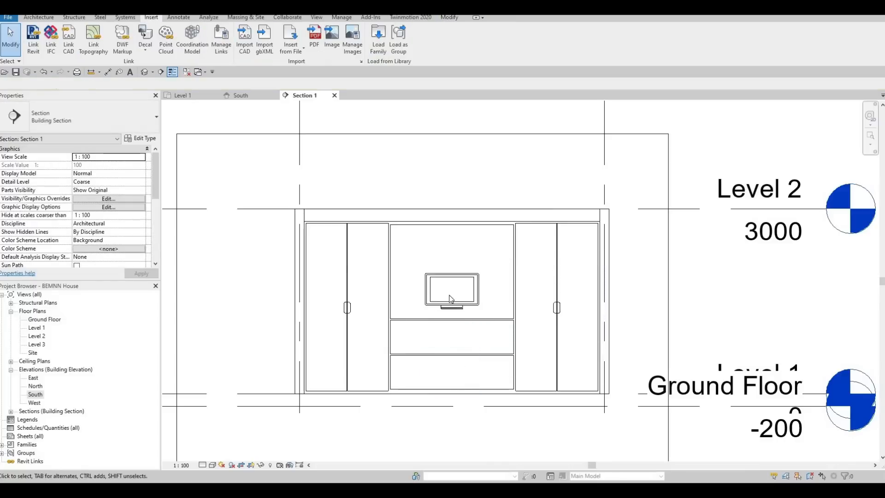
Step: Align the underside of the TV's stand with the bottom edge of the upper middle compartment
scroll(497, 302, up, 5)
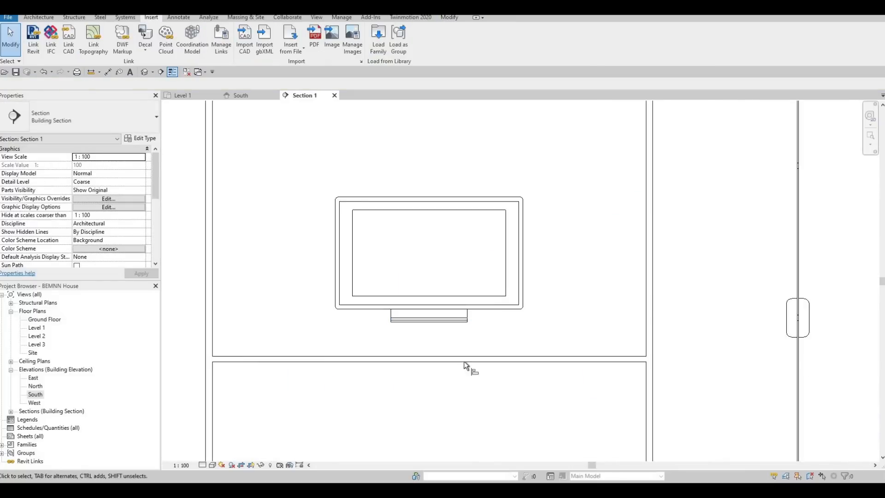
key(a)
key(l)
click(447, 355)
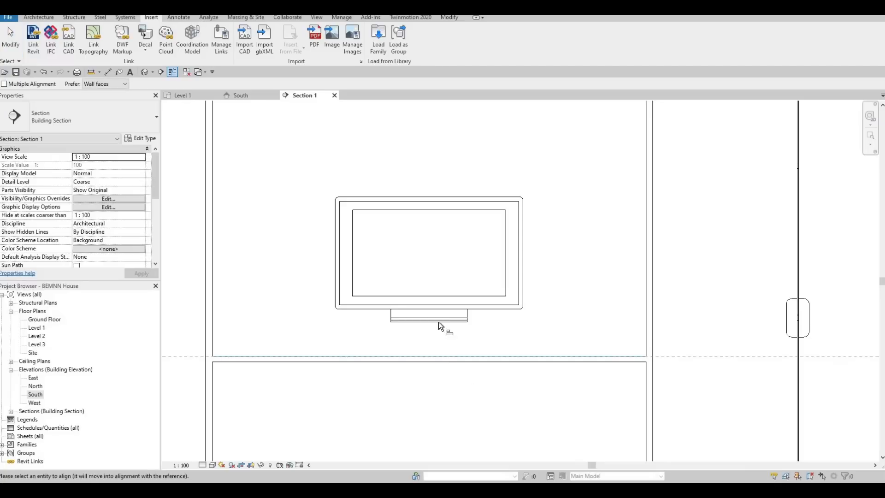
click(437, 322)
scroll(480, 339, down, 2)
key(Escape)
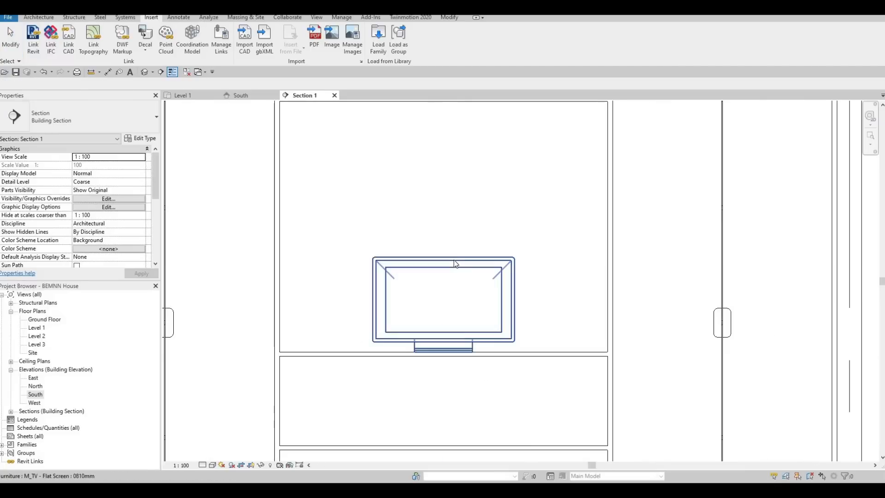
Step: Change the flat-screen TV to the 1270mm type of the M_TV - Flat Screen family
click(456, 263)
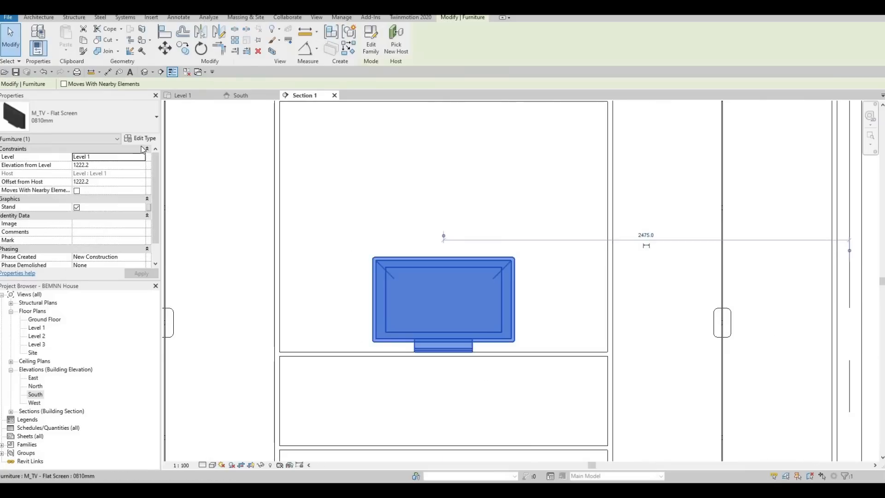
click(143, 121)
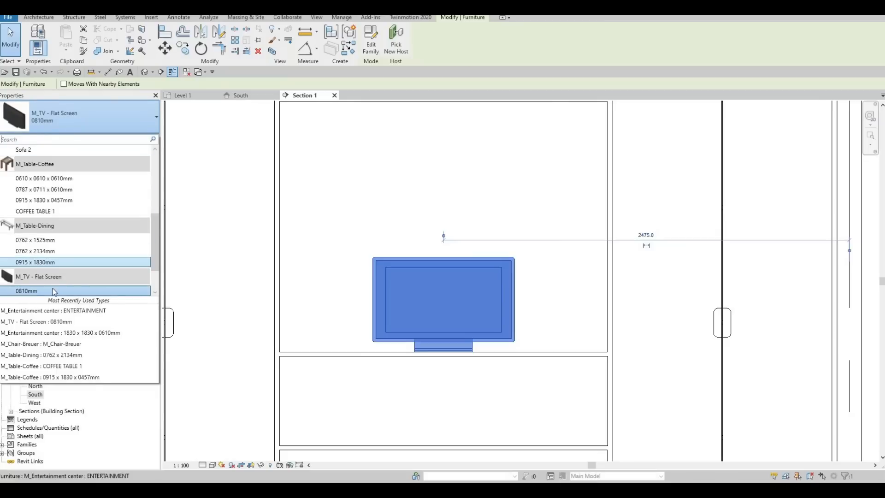
scroll(53, 292, down, 2)
click(45, 292)
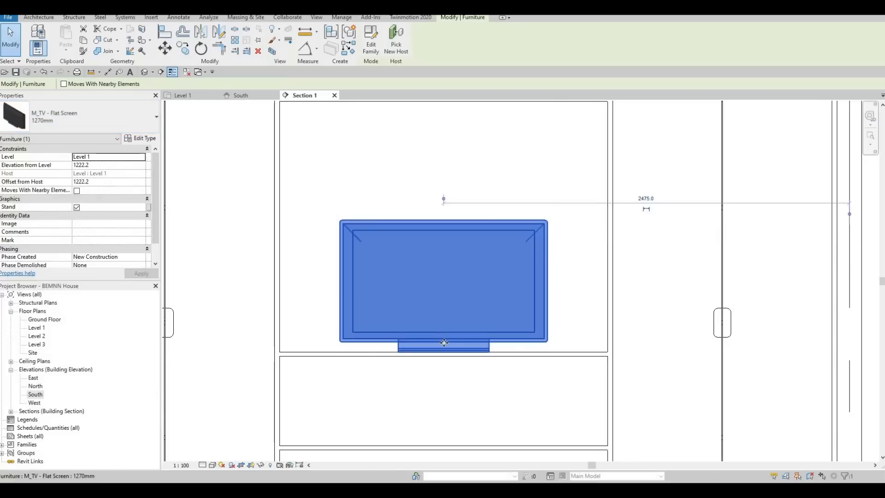
scroll(444, 343, down, 2)
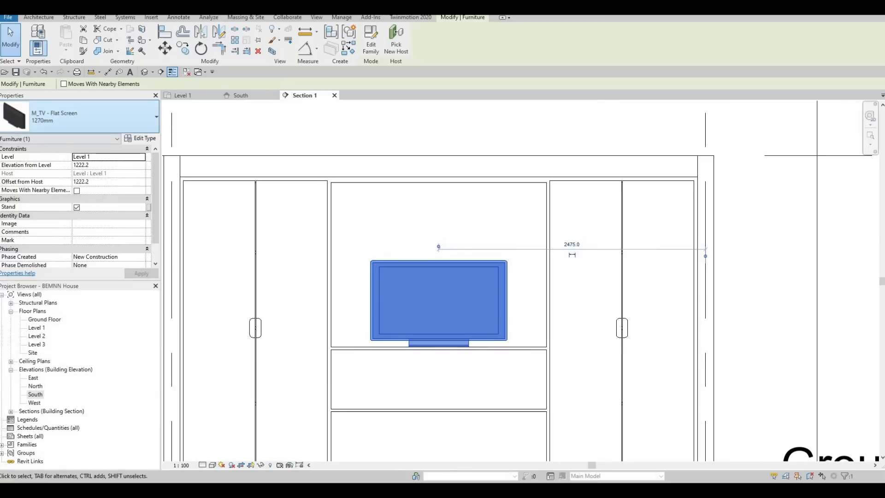
Step: Duplicate the flat-screen TV's 1270mm type under the name BIG TV
click(80, 118)
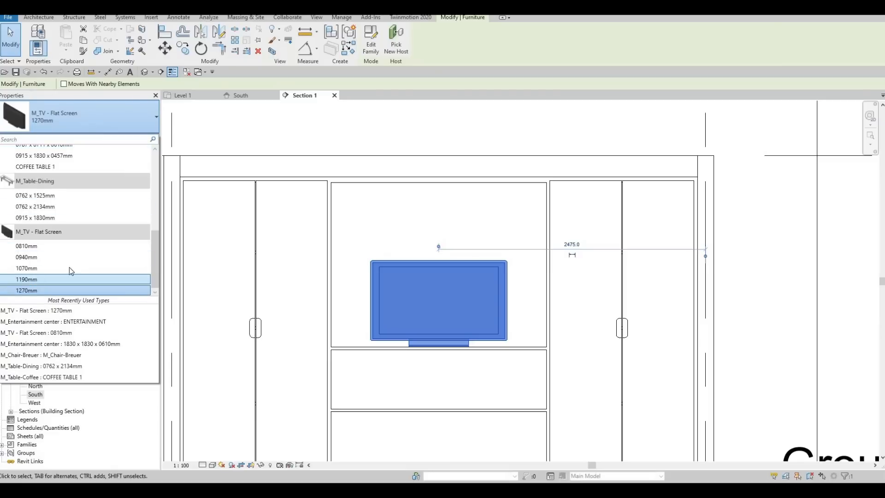
click(120, 126)
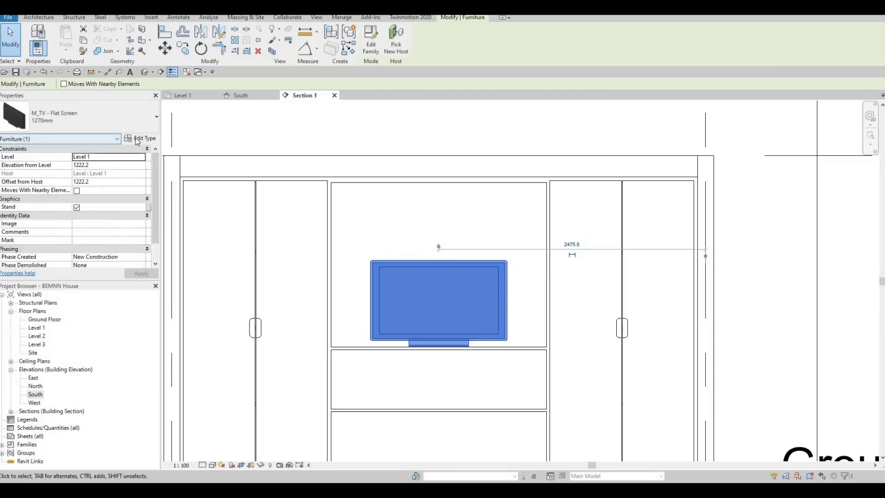
click(135, 138)
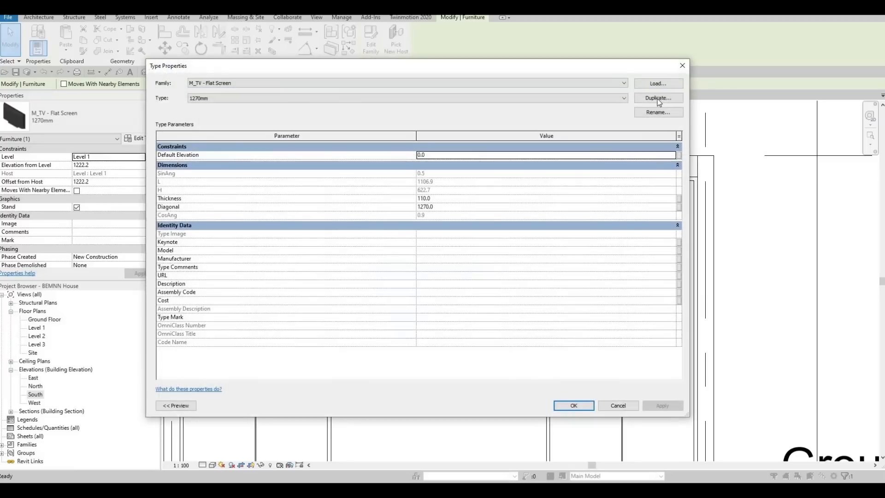
click(658, 98)
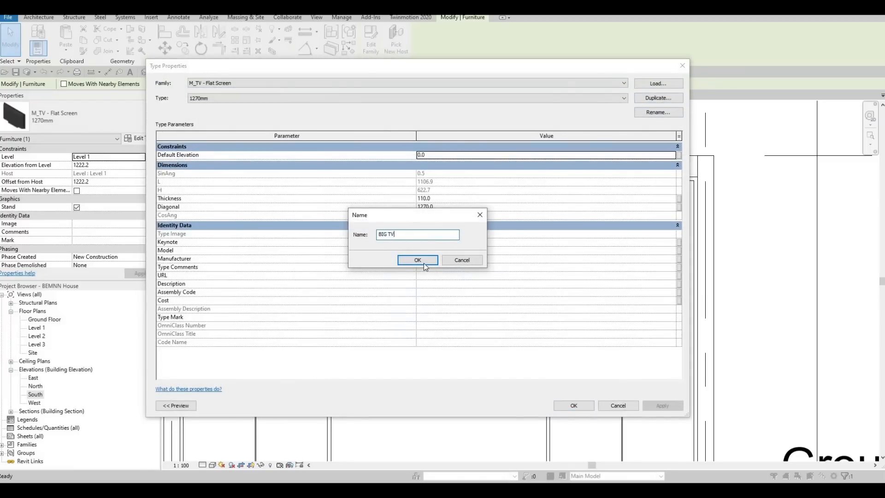
key(Return)
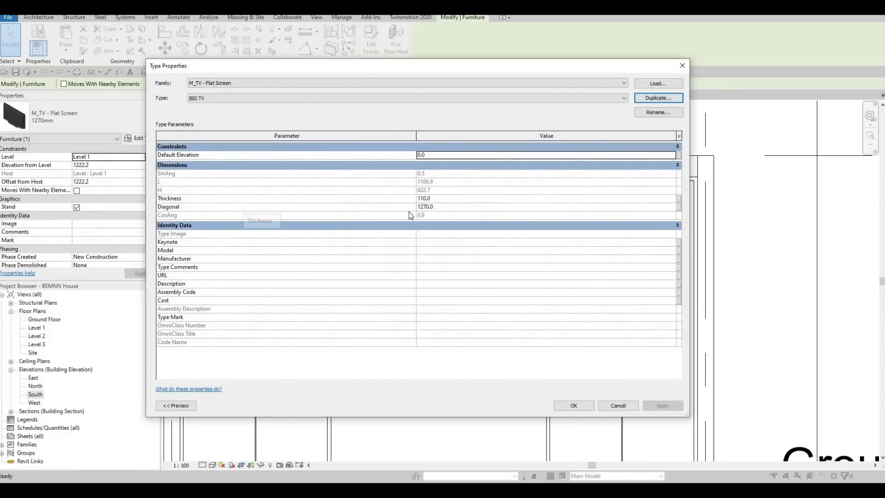
Step: Set the Diagonal of the BIG TV type to 2000 and check the TV's fit in the entertainment center
click(443, 207)
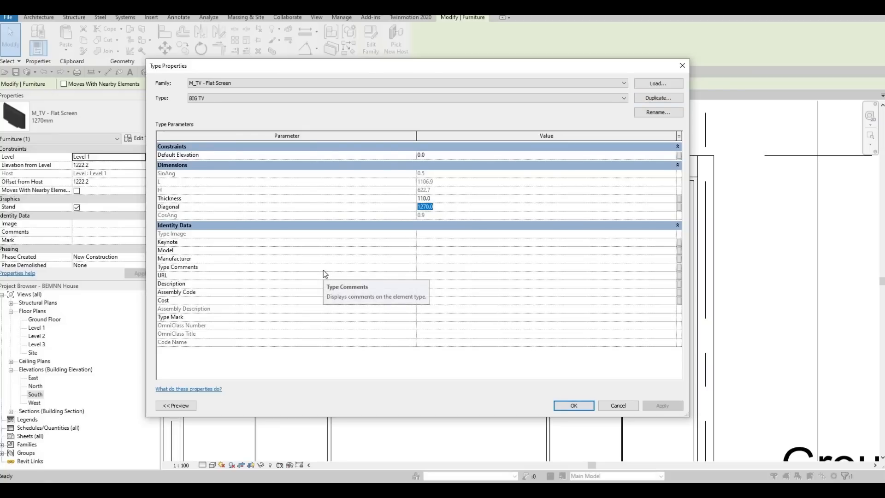
text(2000)
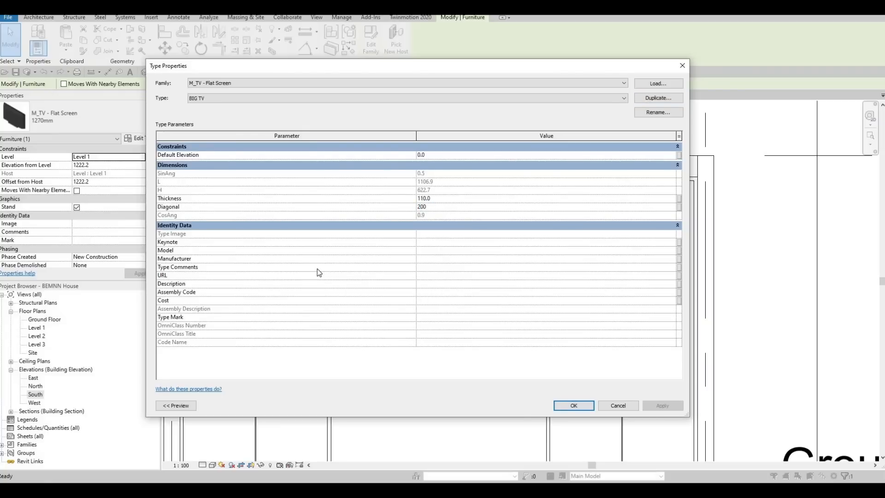
click(572, 402)
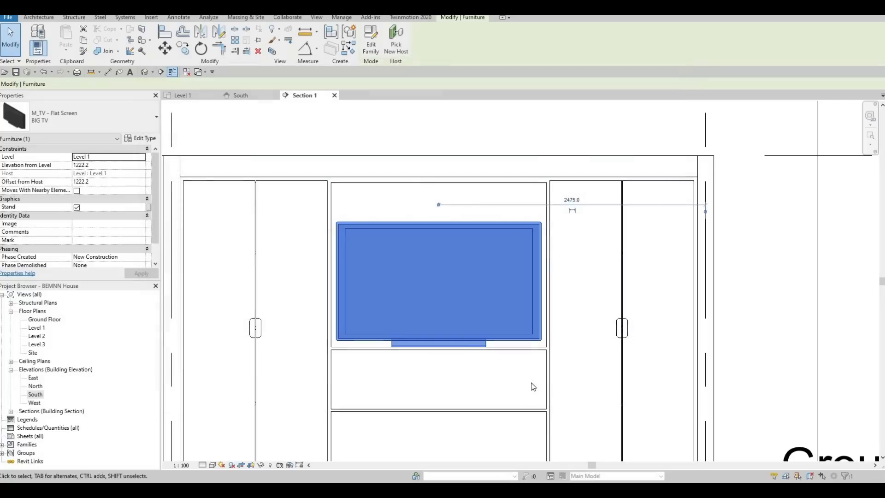
click(534, 358)
scroll(520, 326, down, 3)
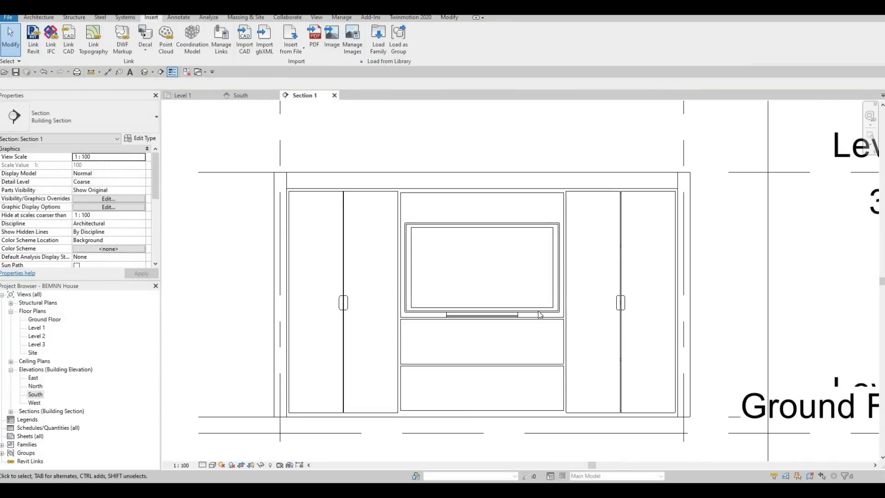
scroll(515, 287, up, 4)
scroll(433, 260, down, 3)
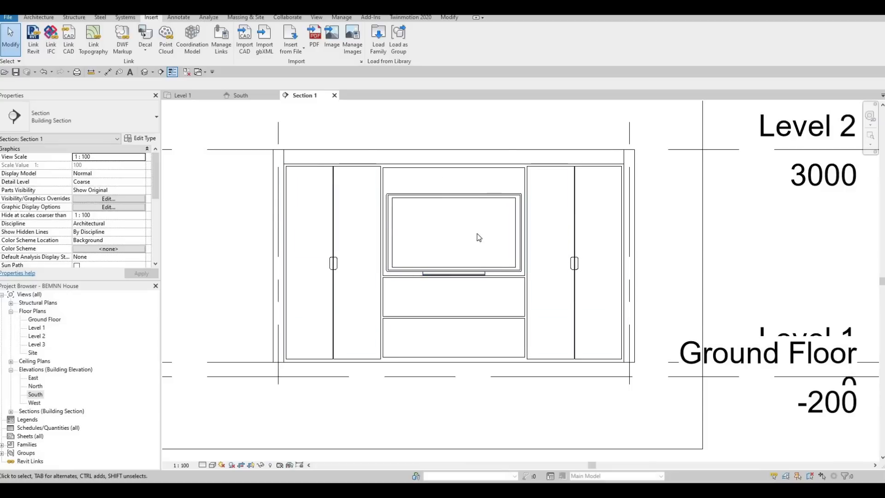
scroll(449, 330, down, 1)
middle_drag(455, 339, 443, 327)
scroll(443, 328, up, 1)
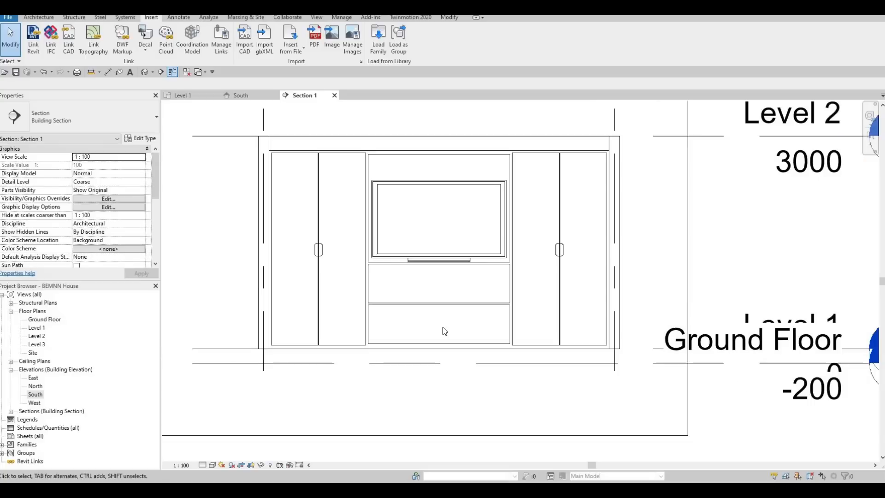
Step: Switch back to the Level 1 floor plan
click(190, 95)
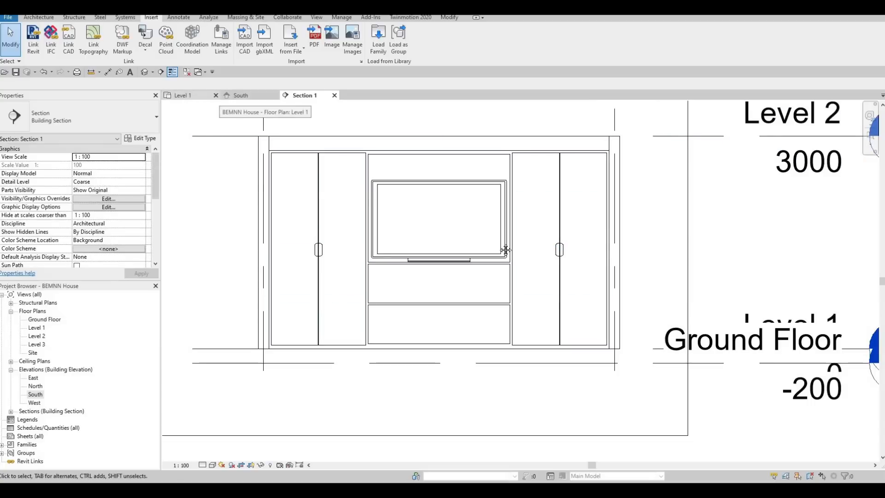
scroll(489, 250, down, 2)
middle_drag(489, 251, 479, 182)
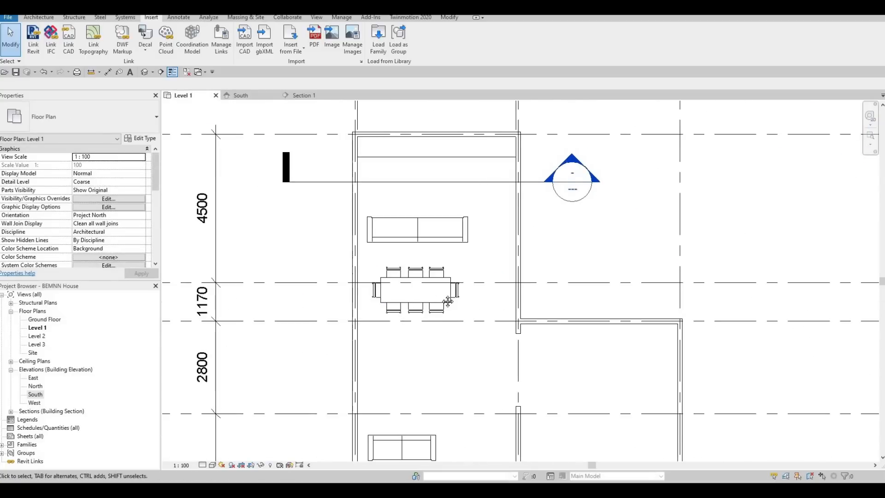
middle_drag(448, 301, 454, 249)
scroll(454, 249, down, 1)
middle_drag(439, 348, 441, 312)
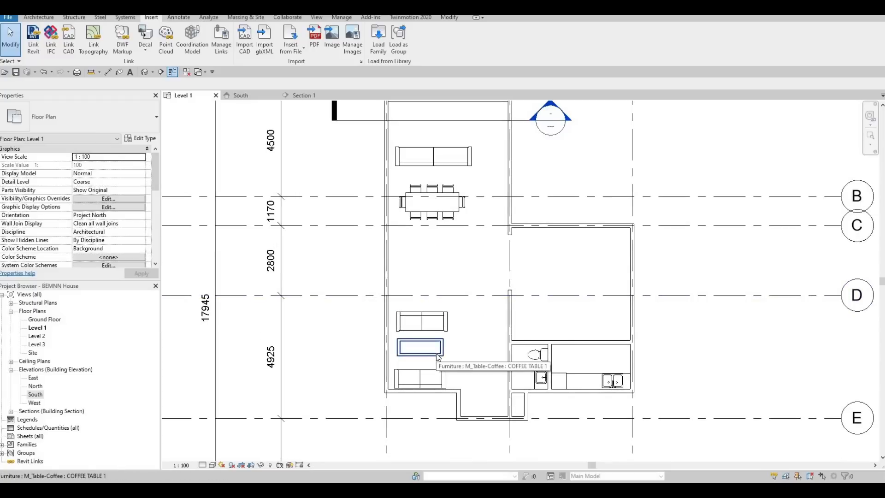
Step: Copy the coffee table between the two lower sofas to the space between the entertainment center and the upper sofa
click(438, 356)
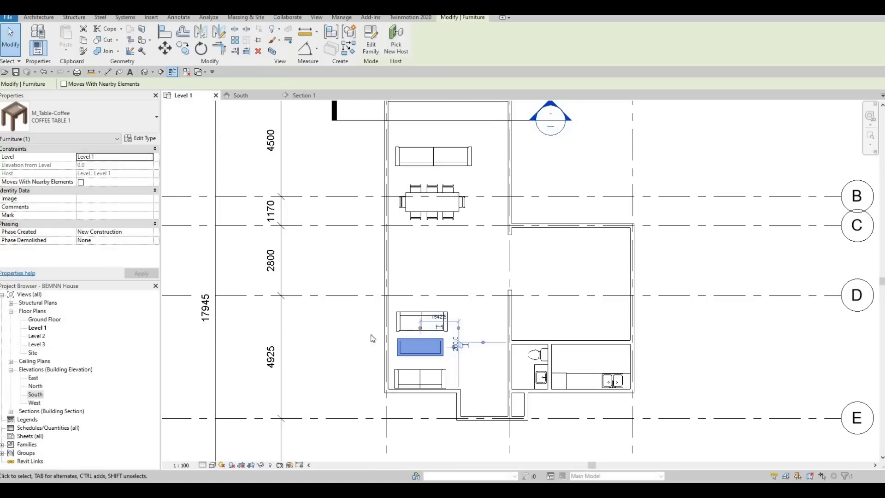
click(183, 49)
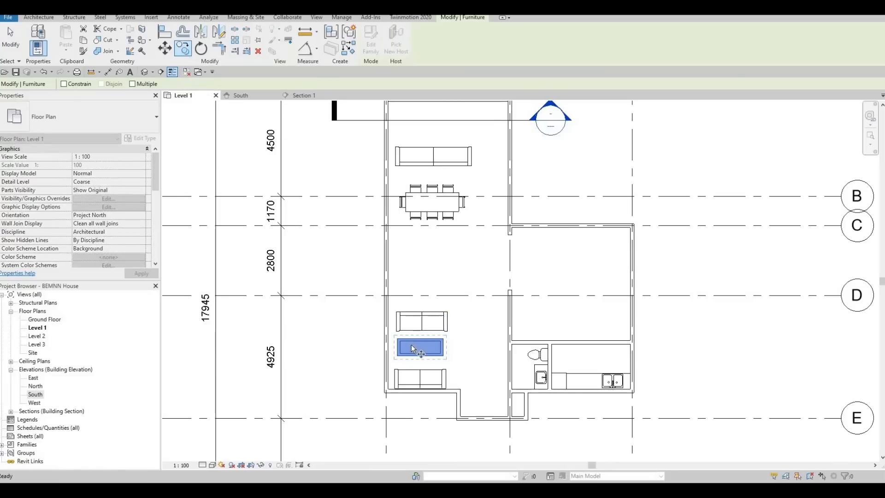
middle_drag(429, 140, 410, 291)
scroll(411, 291, up, 3)
click(405, 303)
middle_drag(402, 399, 441, 198)
scroll(442, 198, down, 4)
key(Escape)
middle_drag(436, 151, 397, 228)
scroll(403, 278, up, 5)
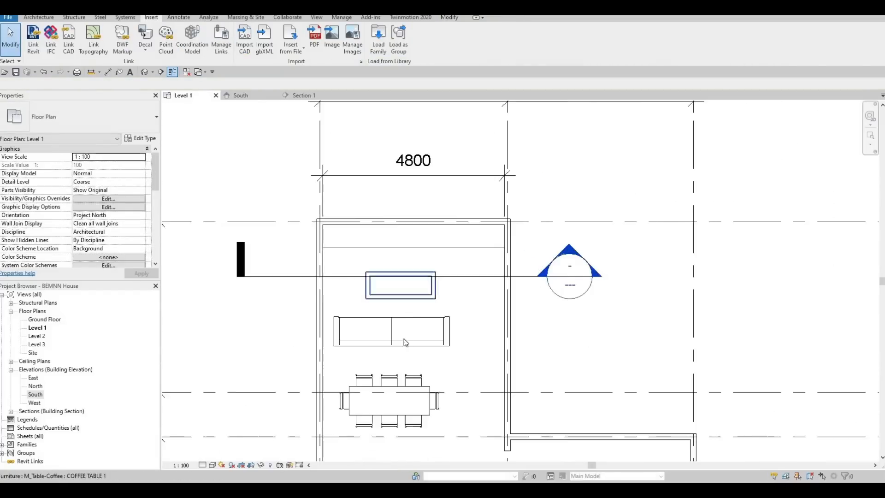
Step: Nudge the upper sofa to the right and down, away from the copied coffee table
click(414, 277)
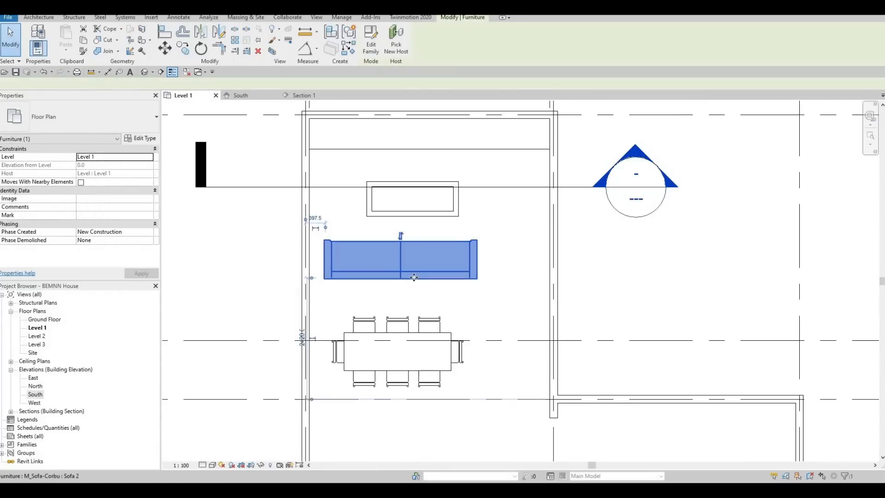
key(Right)
key(Right)
key(Right)
key(Right)
key(Right)
key(Right)
key(Right)
key(Right)
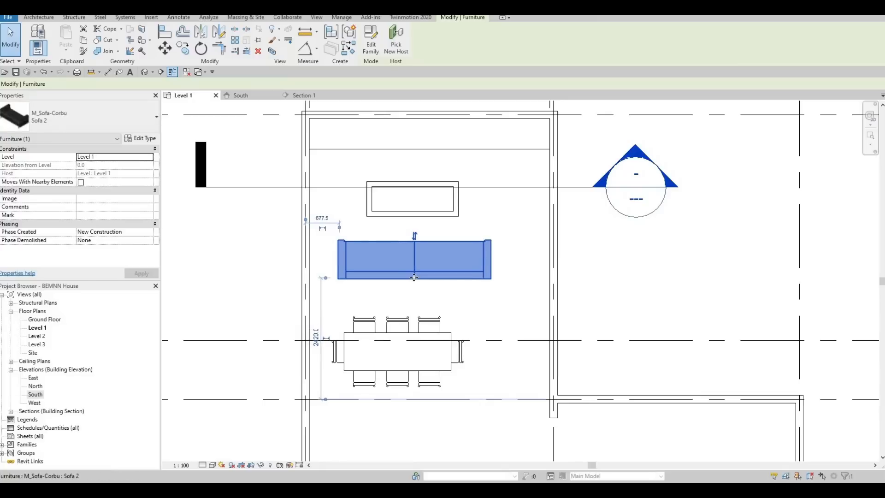
key(Down)
key(Down)
key(Down)
key(Right)
key(Right)
key(Right)
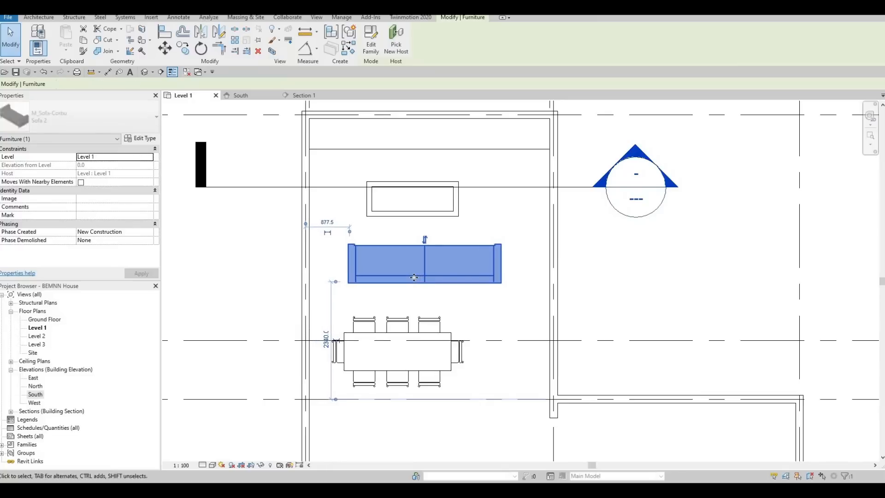
key(Down)
key(Left)
key(Left)
key(Left)
key(Left)
click(613, 191)
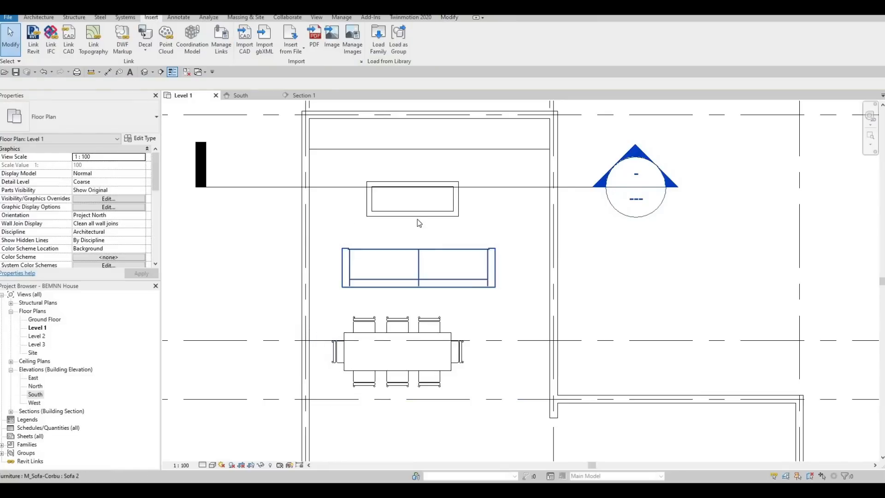
Step: Nudge the copied coffee table to the right and slightly down, toward the middle of the room
click(419, 217)
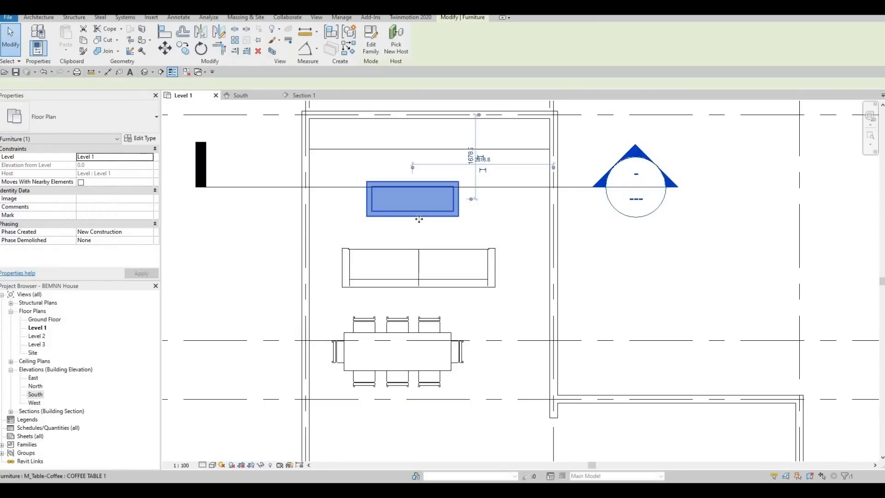
key(Right)
key(Right)
key(Right)
key(Right)
key(Right)
key(Down)
key(Down)
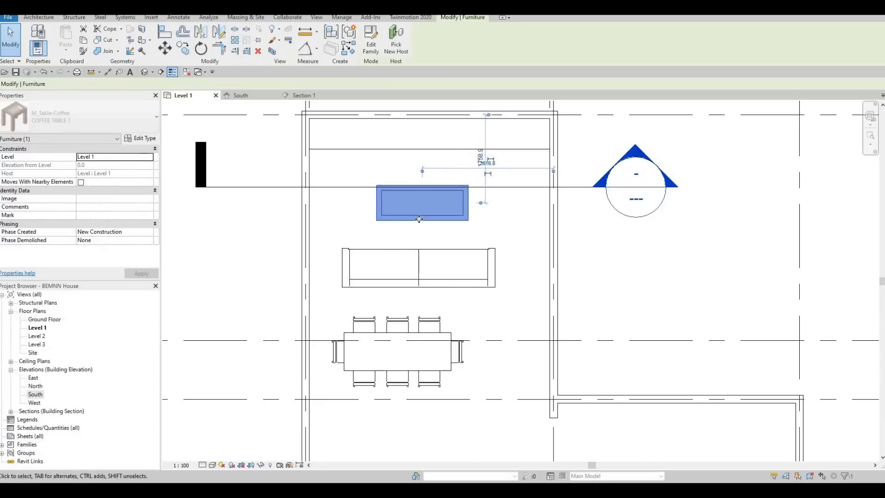
key(Up)
key(Right)
key(Escape)
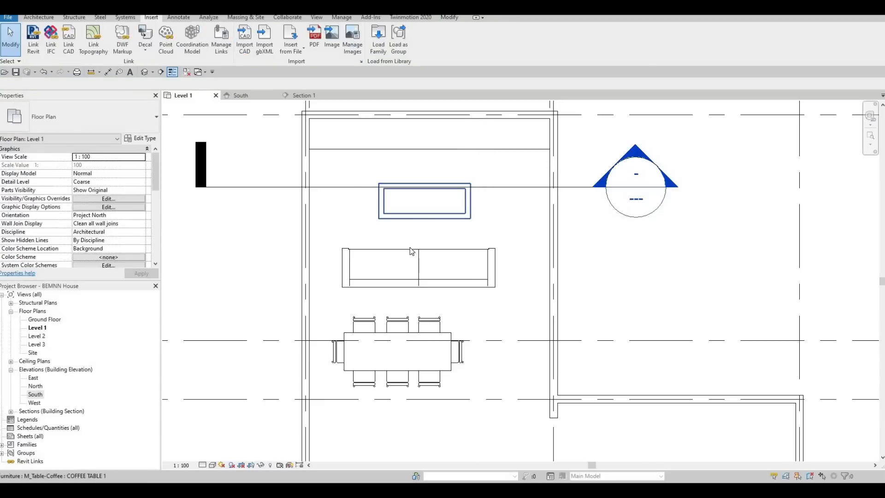
Step: Nudge the upper sofa to the left, parallel to the dining table
click(410, 250)
ctrl+click(410, 218)
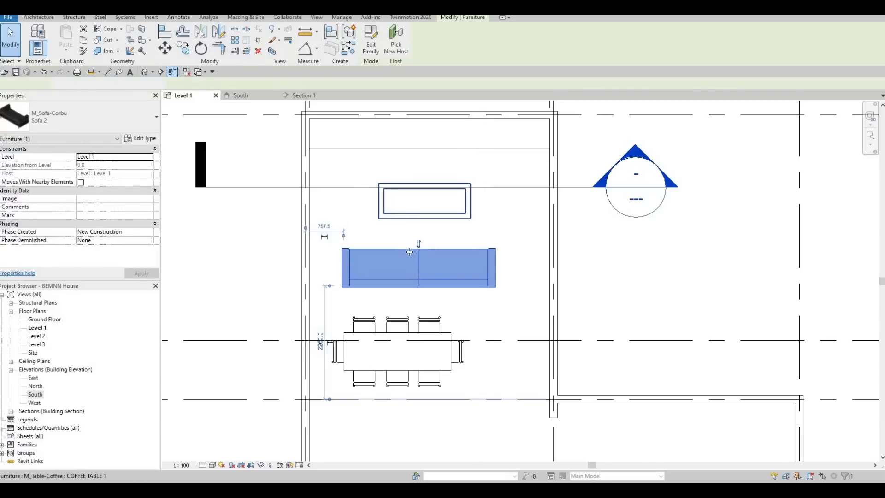
key(Escape)
click(409, 251)
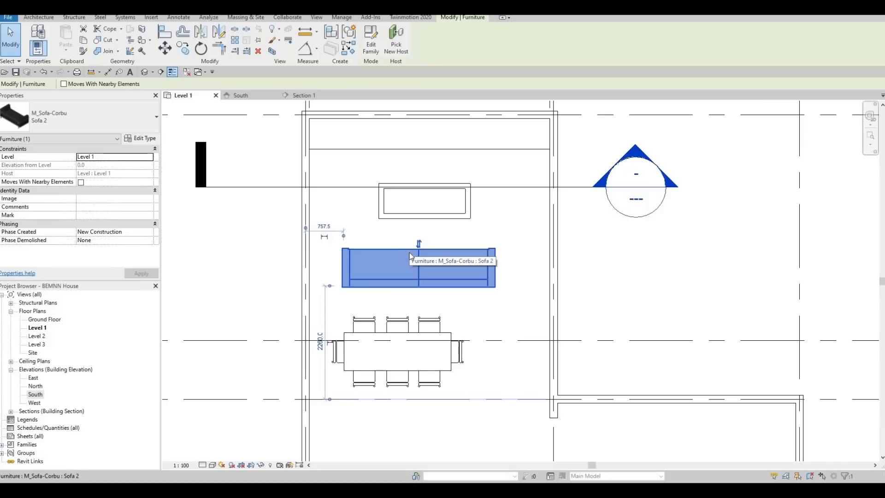
key(Left)
key(Left)
key(Left)
key(Left)
key(Left)
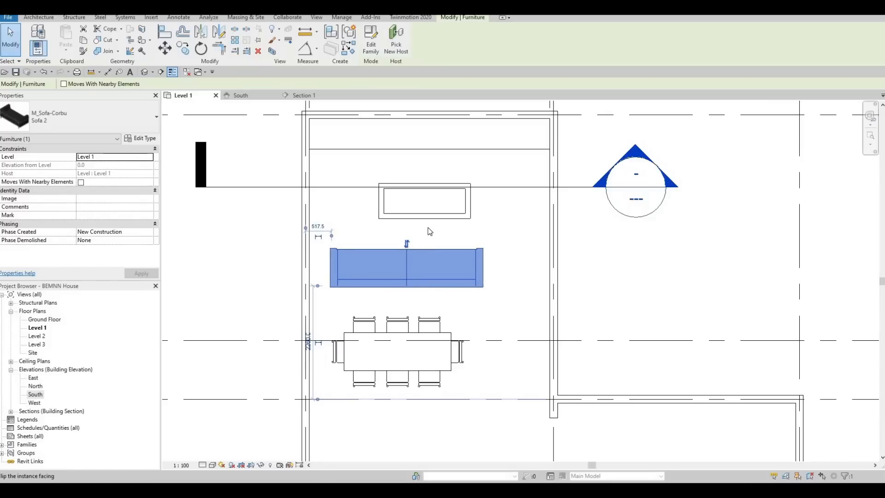
key(Escape)
click(429, 217)
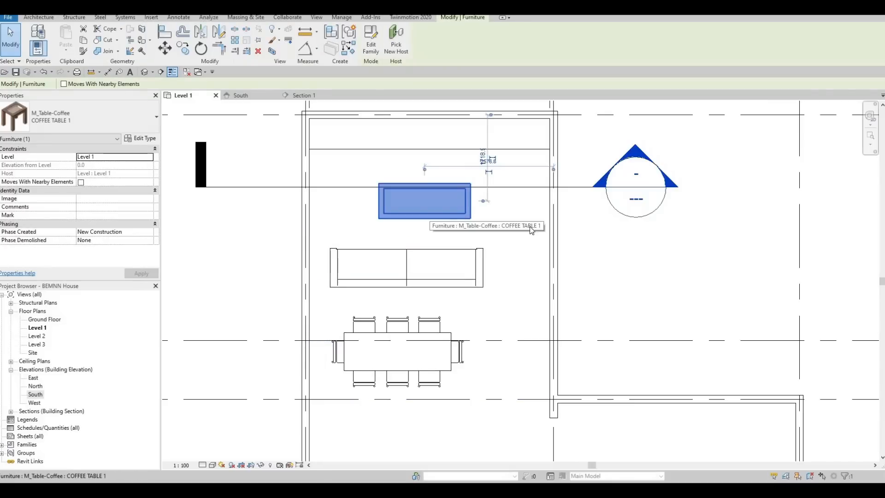
key(Escape)
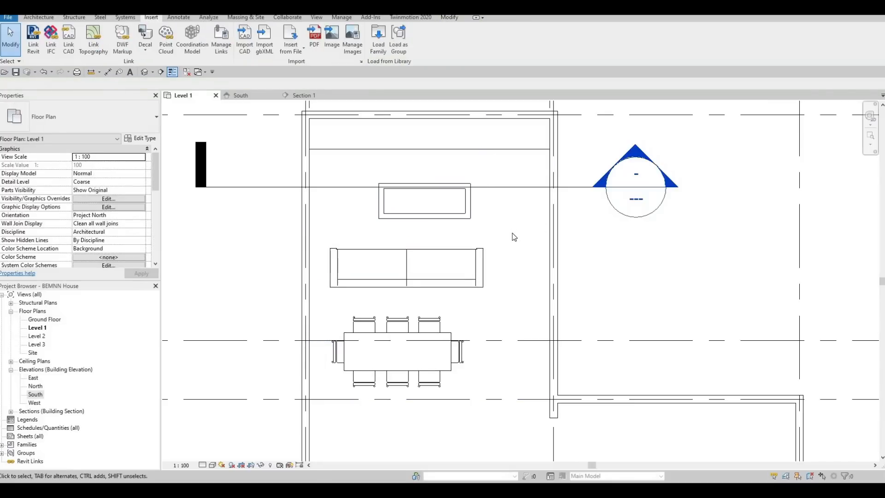
Step: Nudge the upper sofa to the right until its middle lines up with the center of the copied coffee table
click(425, 252)
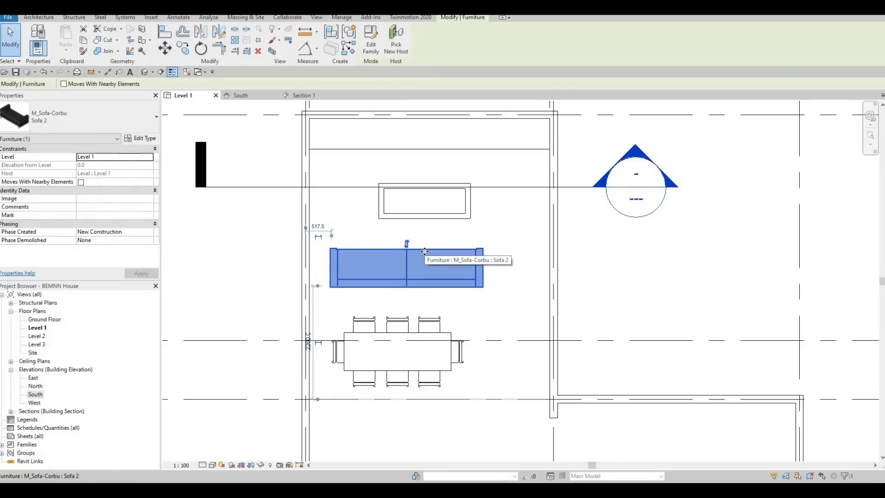
key(Right)
key(Right)
key(Right)
key(Right)
key(Right)
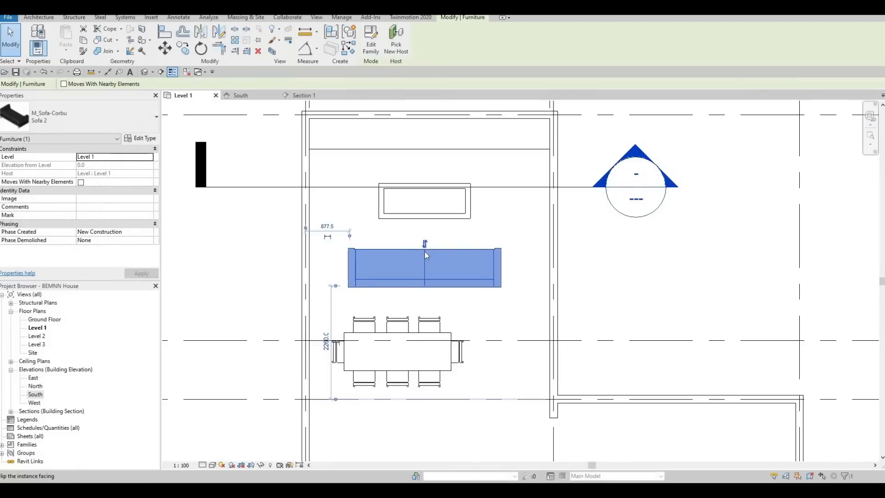
key(Escape)
Step: Load the M_Chair-Desk family from the Seating folder of the furniture library
scroll(459, 218, down, 6)
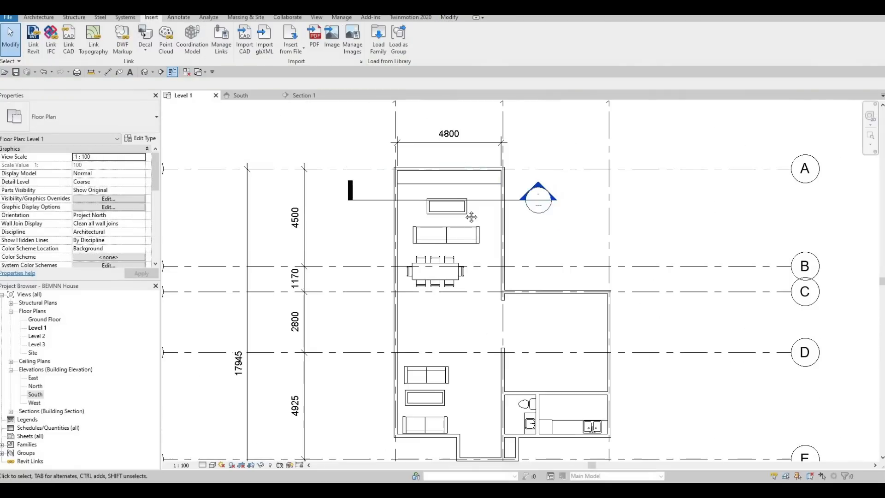
scroll(458, 316, up, 4)
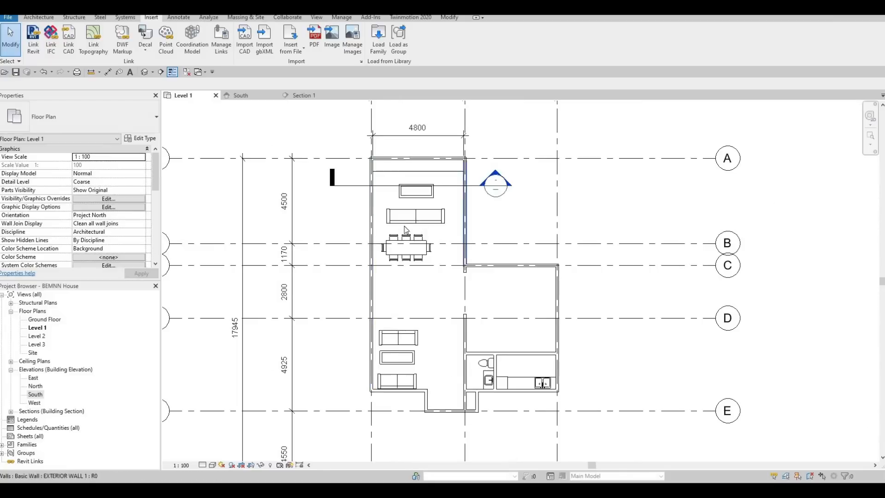
scroll(423, 301, down, 3)
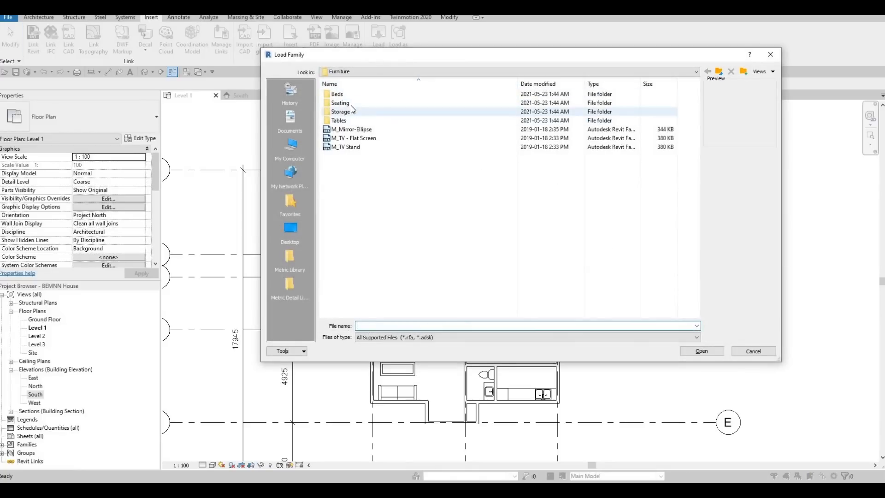
double_click(341, 103)
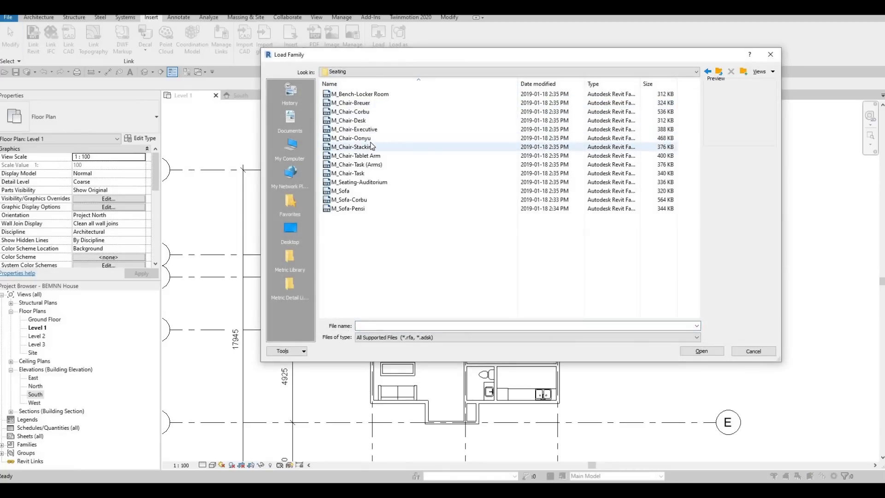
click(361, 95)
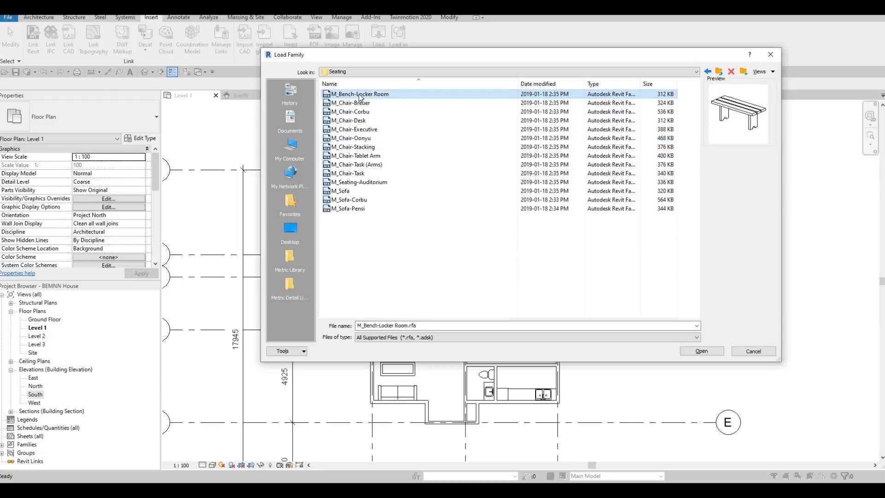
key(Down)
key(Down)
key(Down)
key(Down)
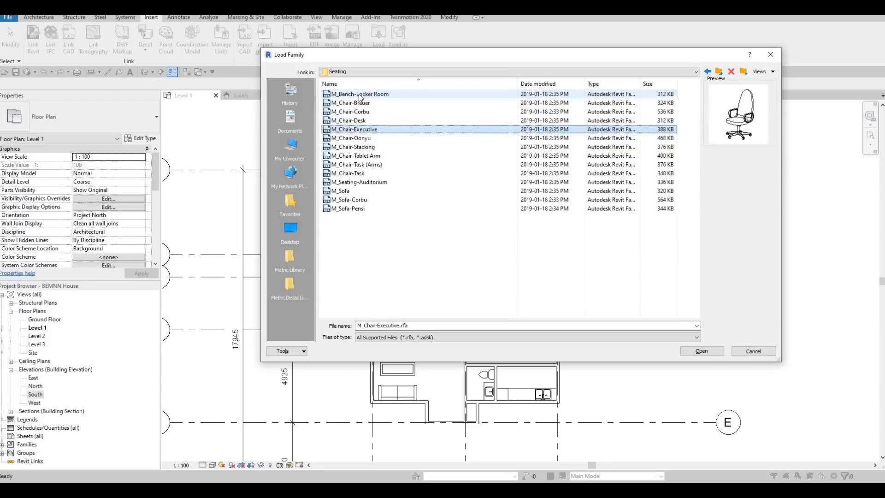
key(Up)
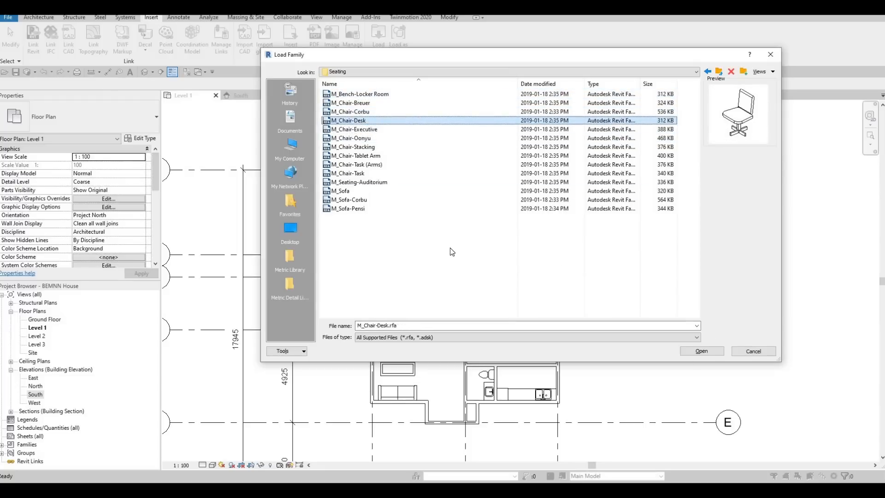
key(Return)
Step: Examine the Level 1 plan, including the bathroom, against the desk chair preview for scale and a suitable position
scroll(461, 204, up, 2)
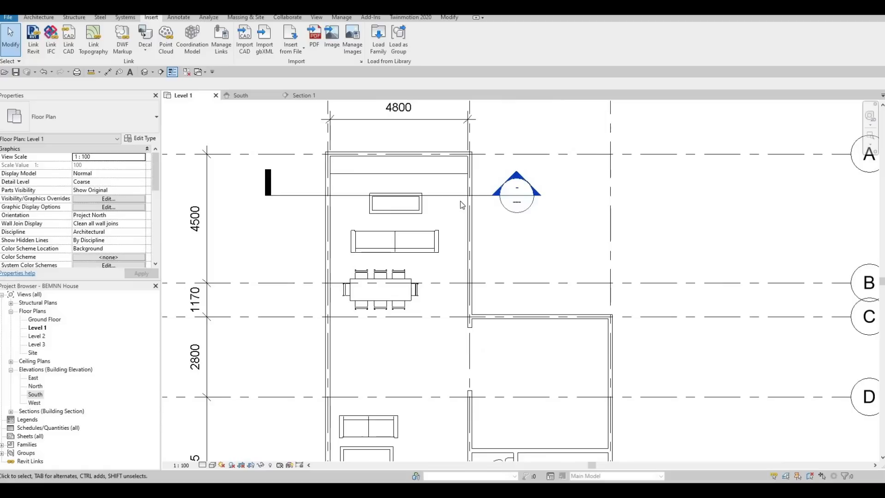
scroll(445, 206, up, 2)
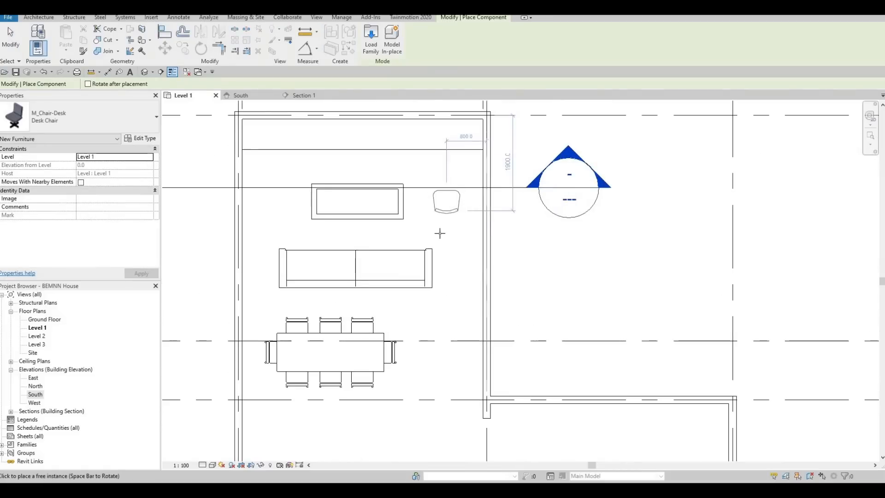
middle_drag(455, 186, 450, 151)
scroll(450, 152, down, 2)
middle_drag(457, 313, 452, 195)
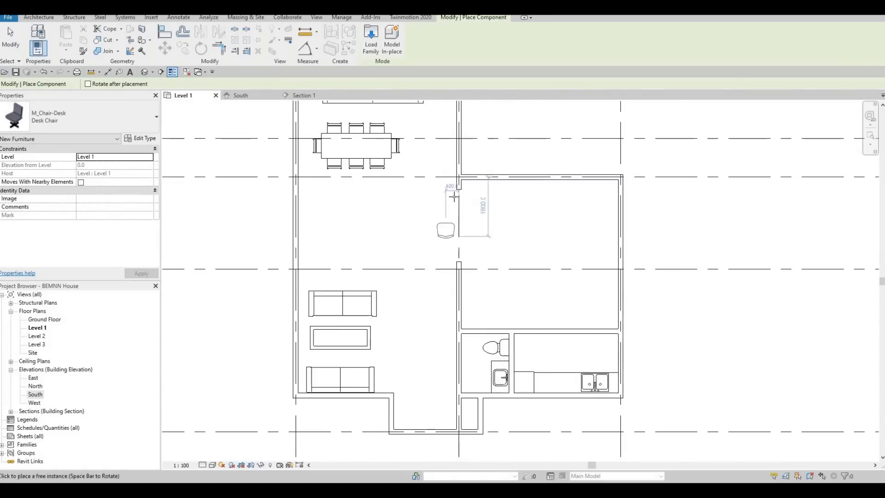
middle_drag(454, 290, 450, 222)
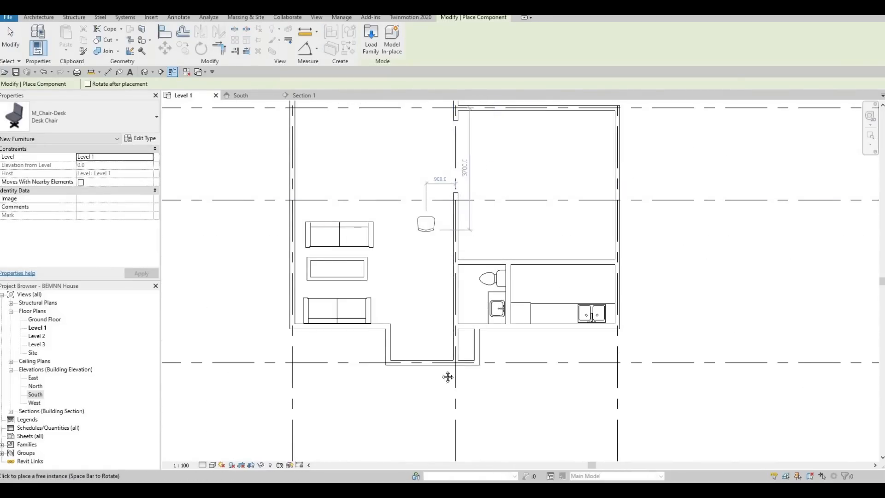
middle_drag(446, 185, 438, 116)
scroll(405, 197, up, 1)
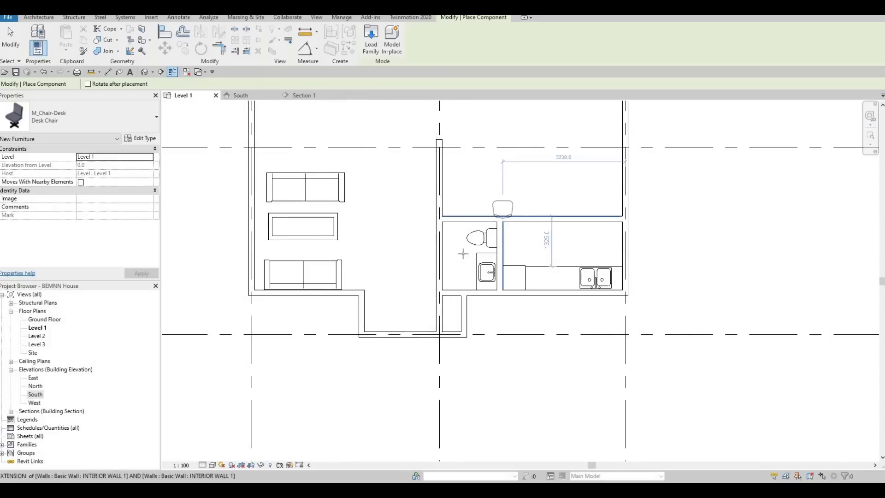
scroll(463, 254, up, 1)
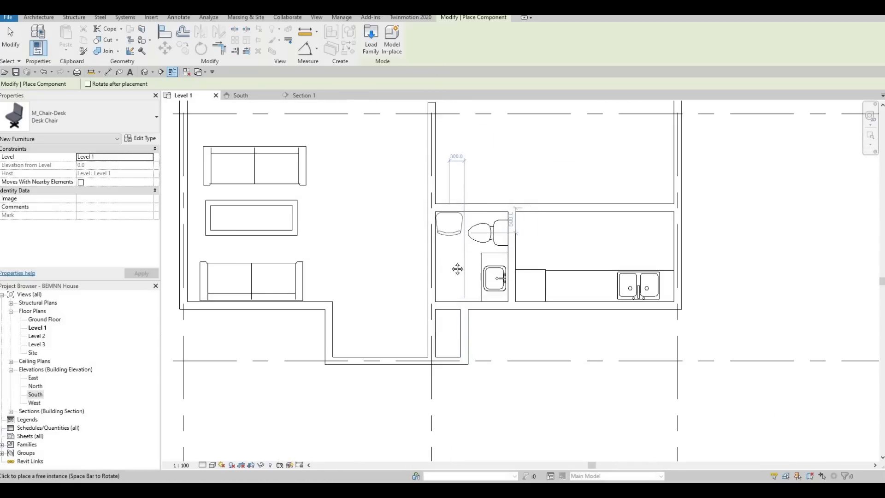
middle_drag(441, 249, 437, 219)
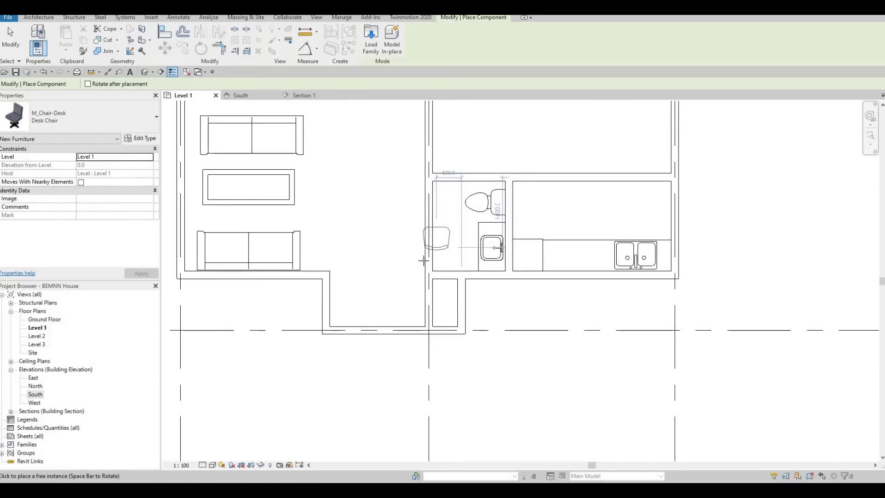
scroll(471, 194, up, 2)
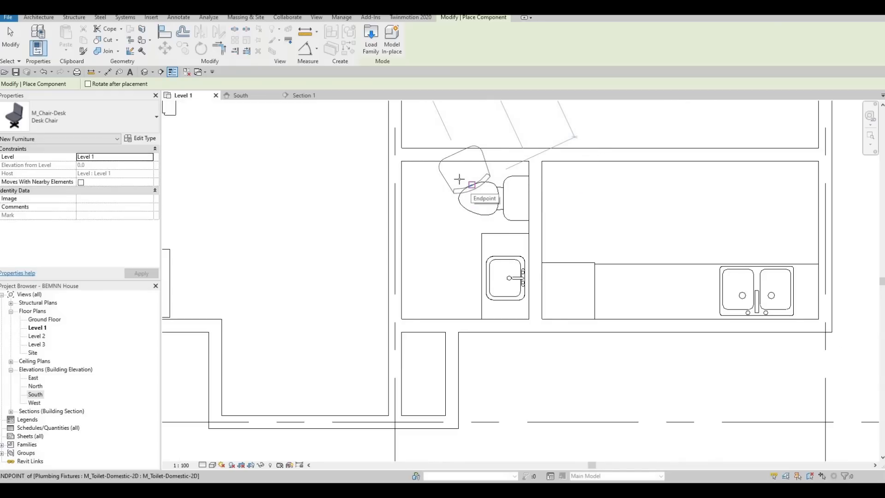
middle_drag(386, 175, 435, 396)
scroll(435, 396, down, 2)
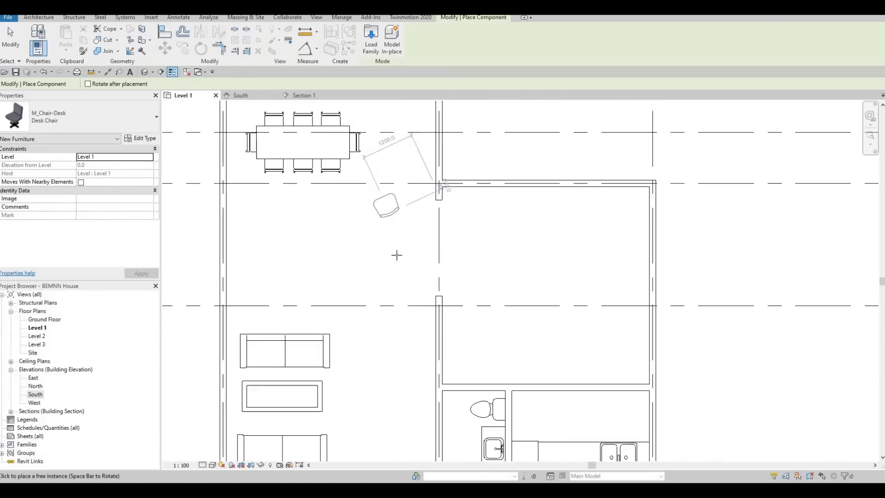
scroll(395, 213, down, 1)
middle_drag(397, 156, 394, 253)
middle_drag(444, 396, 433, 188)
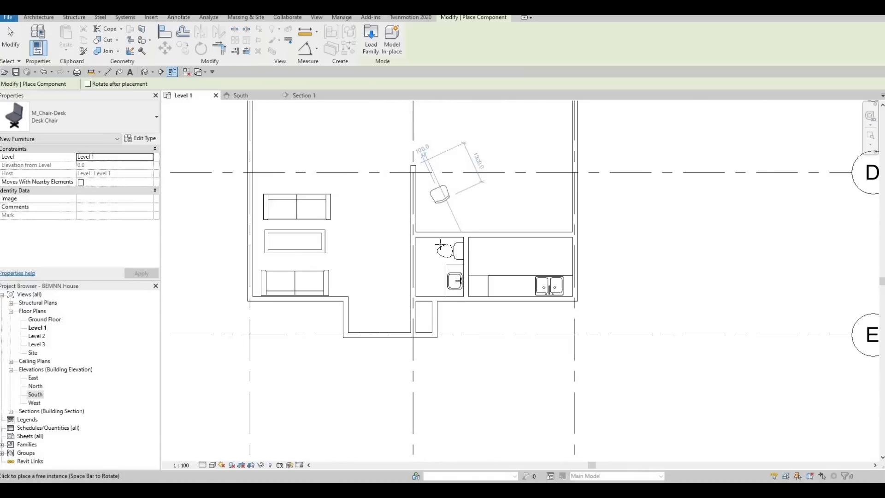
scroll(446, 250, up, 4)
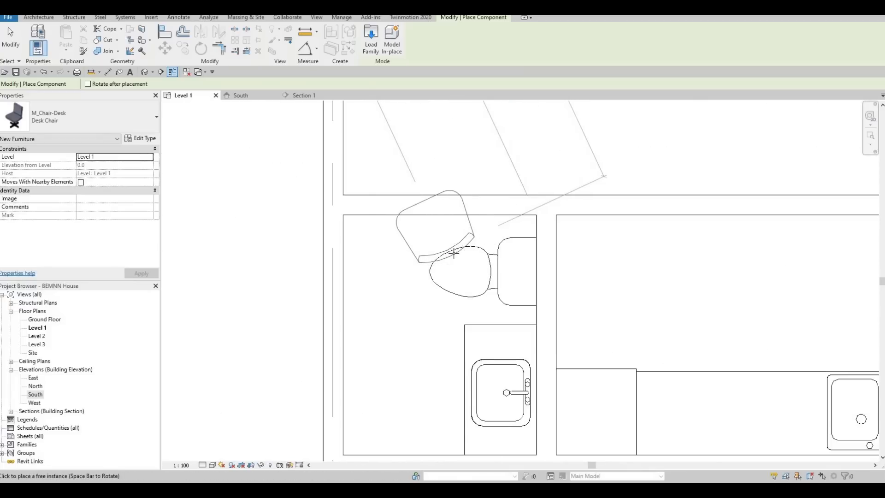
scroll(369, 184, down, 5)
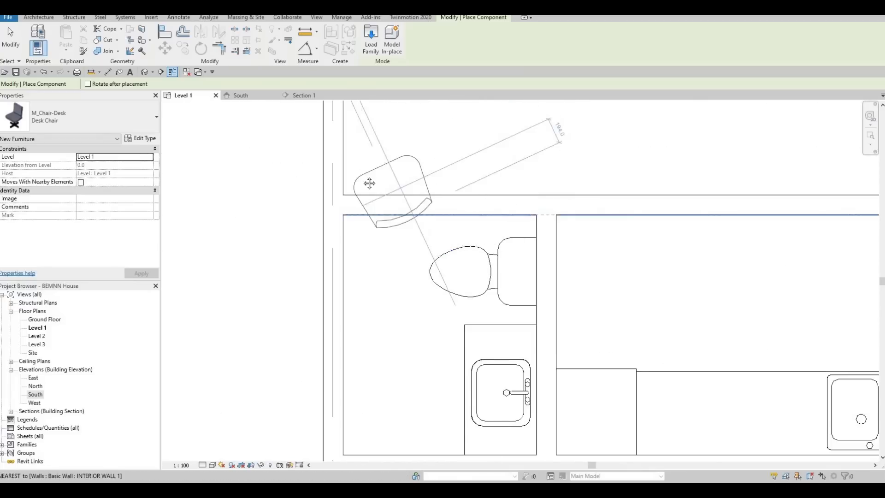
middle_drag(375, 258, 406, 366)
scroll(407, 366, down, 1)
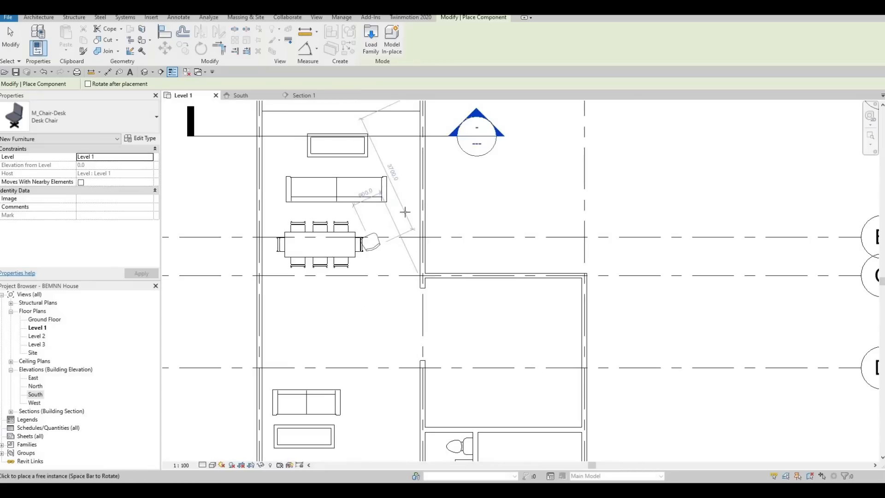
Step: Place one angled M_Chair-Desk between the upper coffee table and the living room's right wall
middle_drag(405, 212, 406, 285)
scroll(408, 214, up, 2)
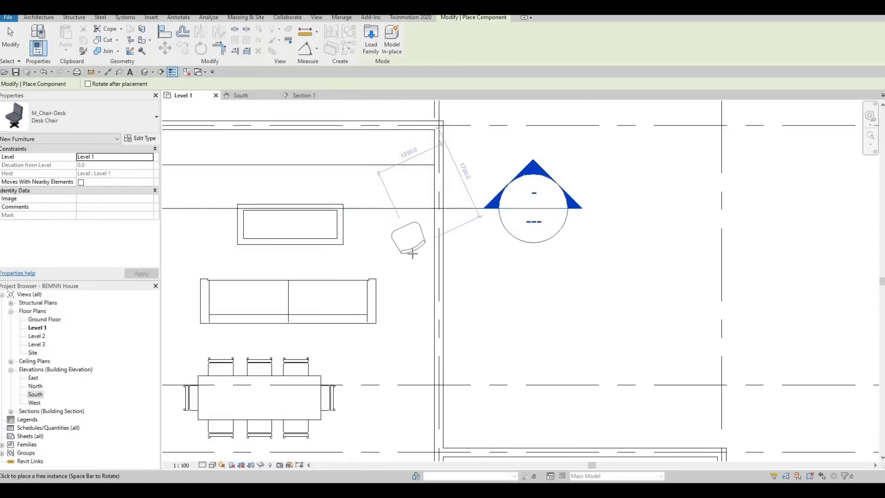
click(406, 245)
middle_drag(259, 355, 413, 306)
scroll(413, 306, down, 2)
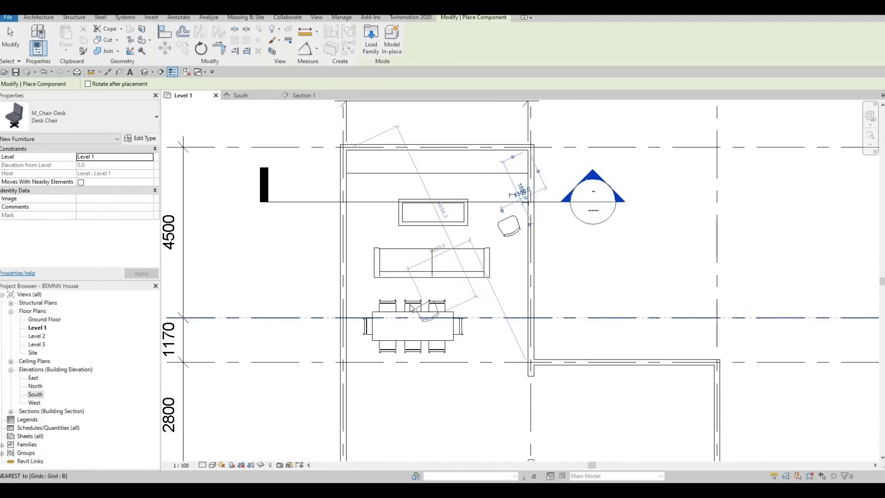
key(Escape)
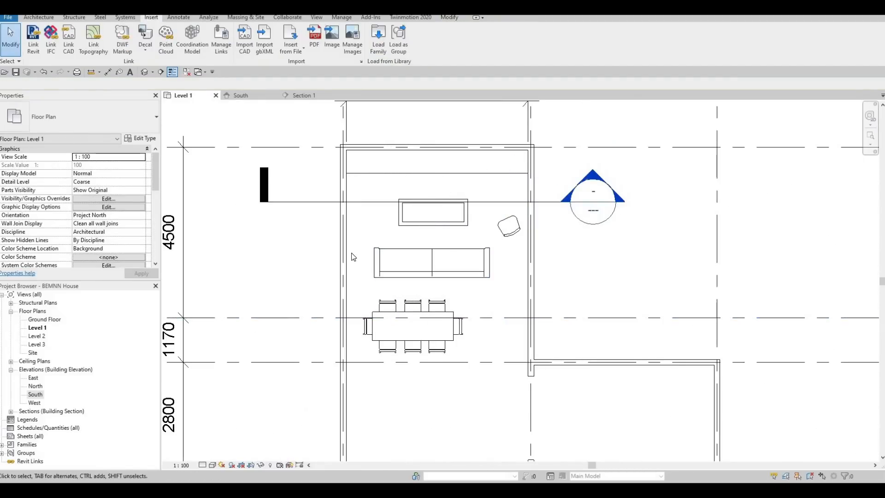
Step: Move the desk chair slightly up, closer to level with the upper coffee table
click(517, 225)
drag(517, 223, 518, 214)
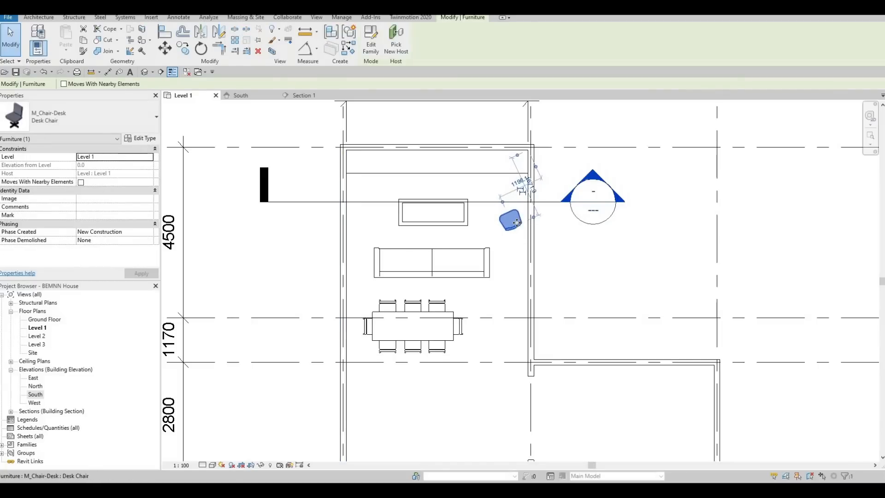
key(Escape)
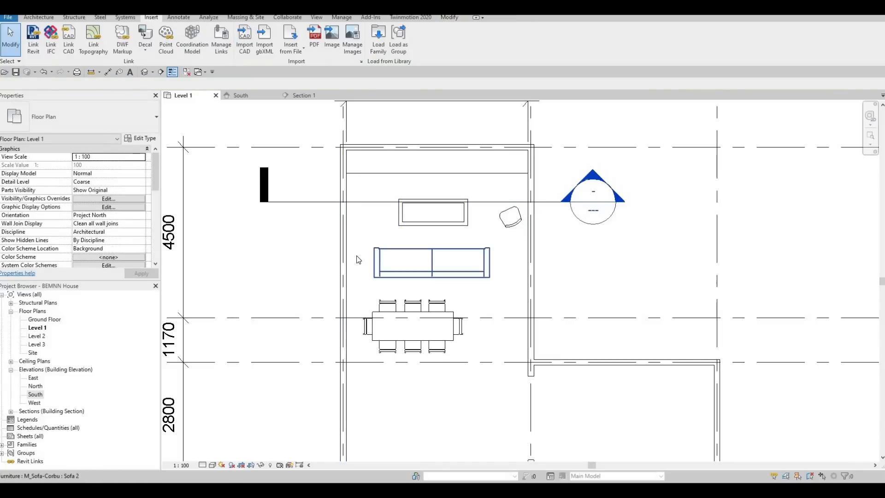
Step: Load the M_Table-Night Stand family from the Tables folder of the furniture library
click(379, 45)
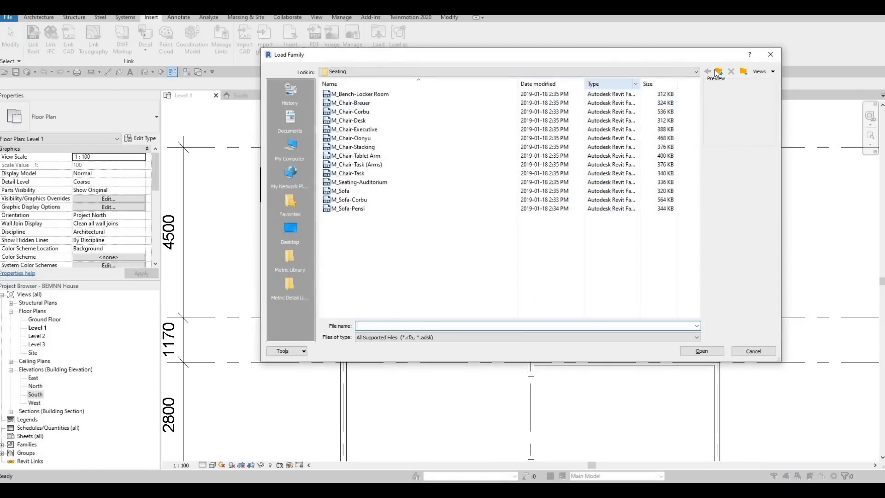
click(718, 72)
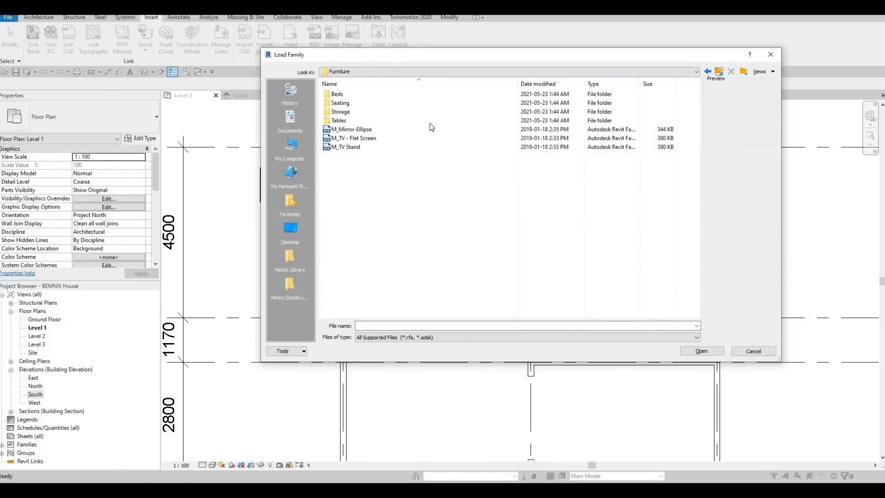
double_click(346, 120)
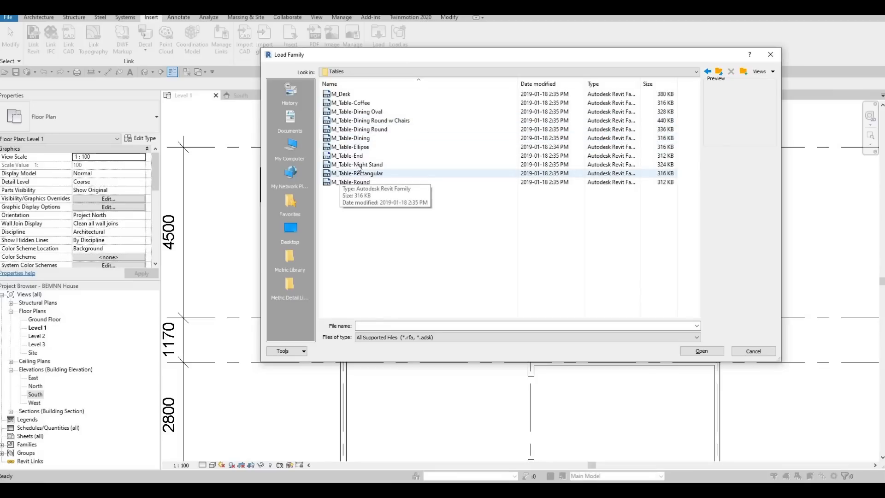
click(357, 165)
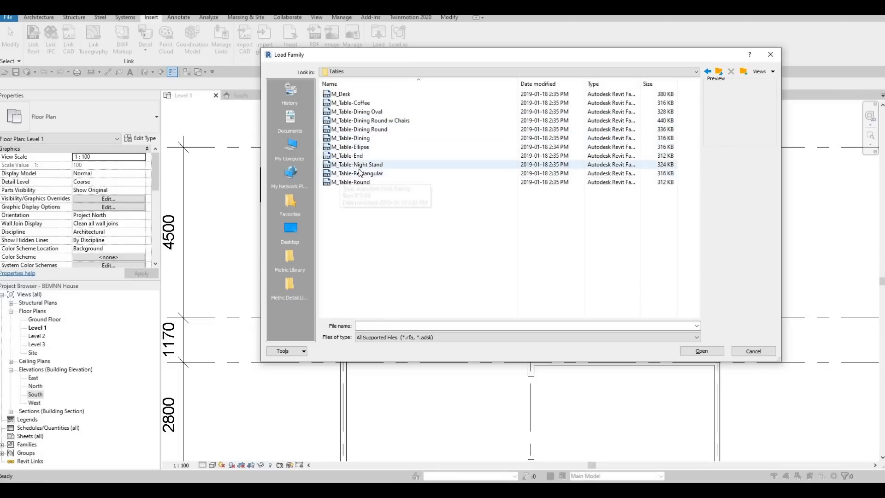
click(710, 352)
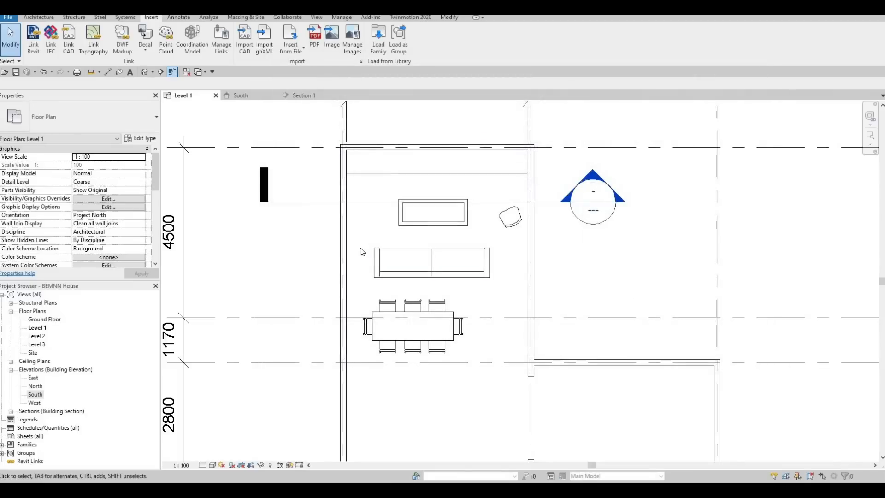
Step: Place a 0610 x 0610 x 0762mm night stand between the left wall and the upper sofa
key(m)
scroll(358, 258, up, 6)
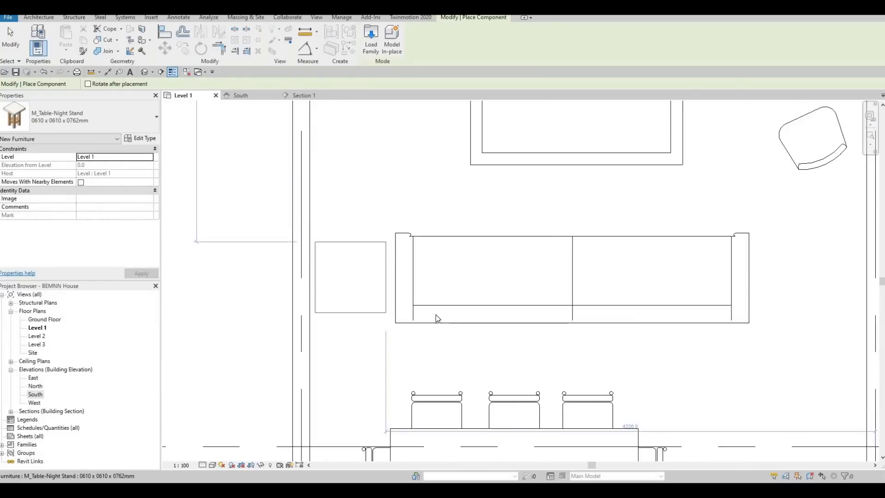
key(Escape)
Step: Move the upper sofa slightly left, closer to the night stand
click(430, 317)
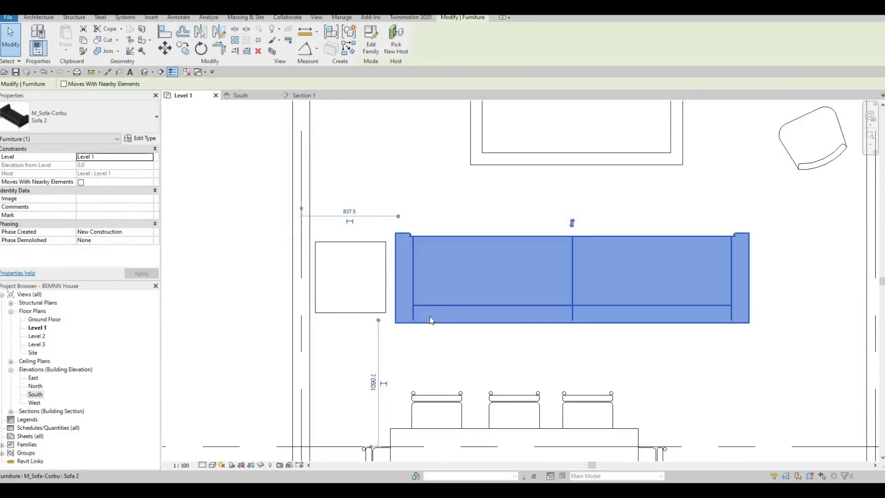
drag(429, 320, 424, 319)
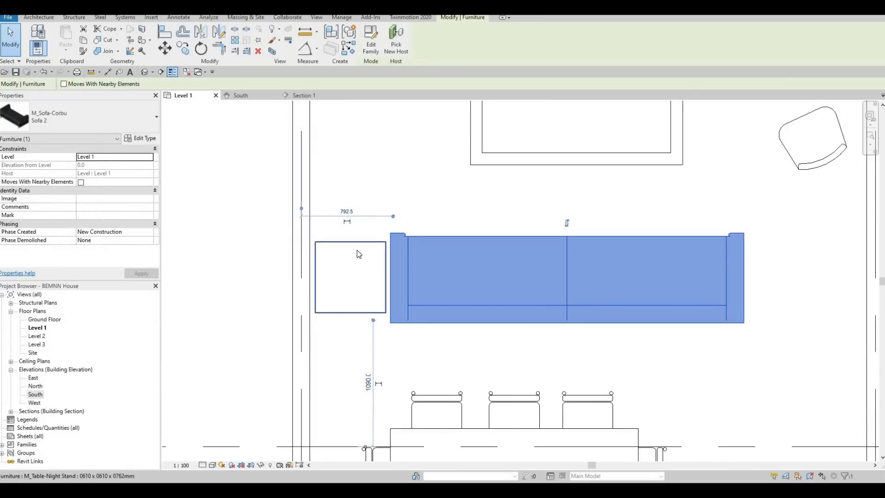
key(Escape)
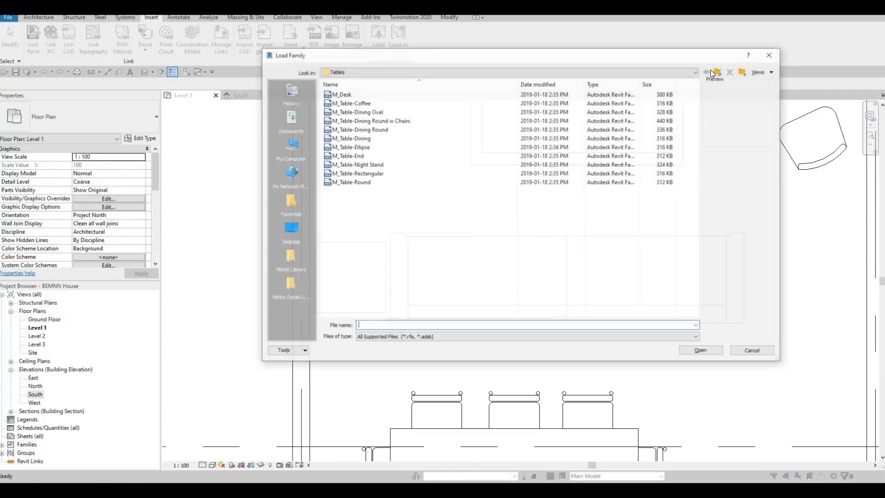
Step: Load the M_Table Lamp - Standard family from the Internal folder of the architectural lighting library, previewing the other table lamps first
click(718, 72)
click(717, 72)
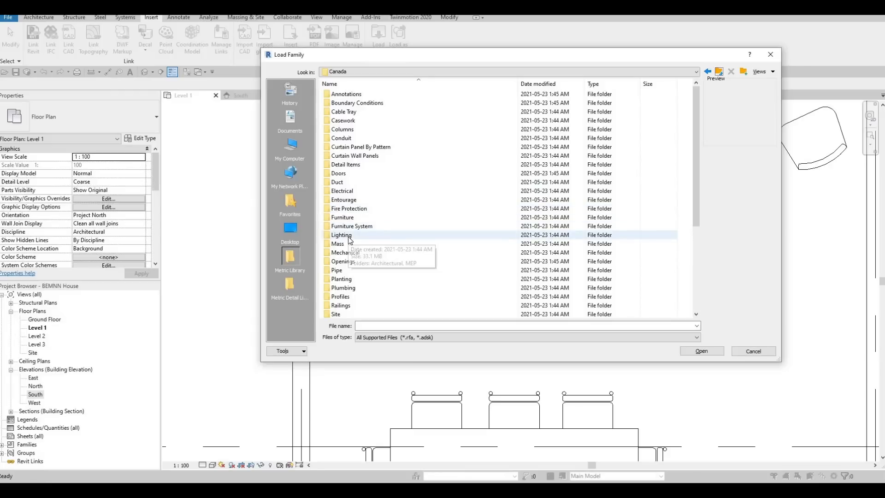
double_click(350, 236)
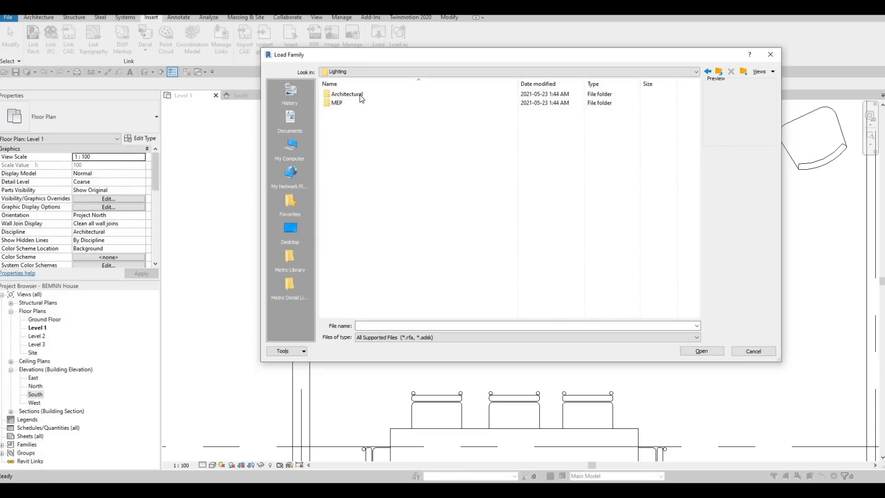
double_click(361, 95)
double_click(361, 103)
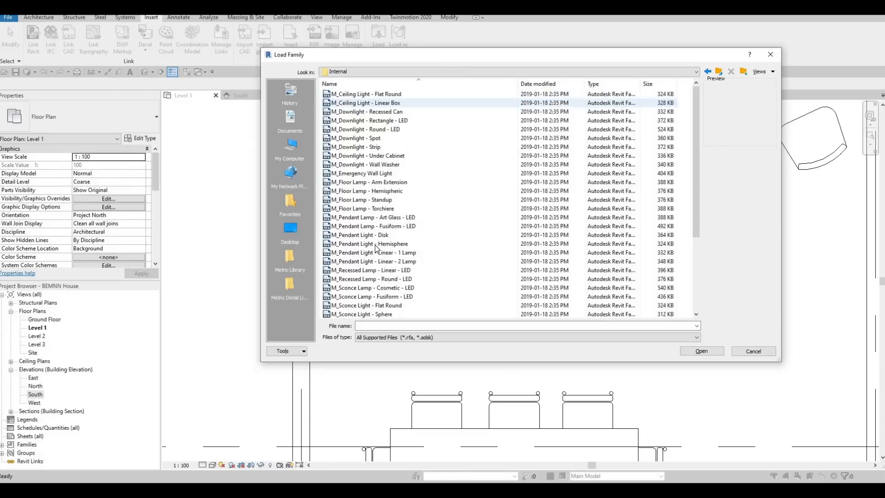
scroll(379, 254, down, 4)
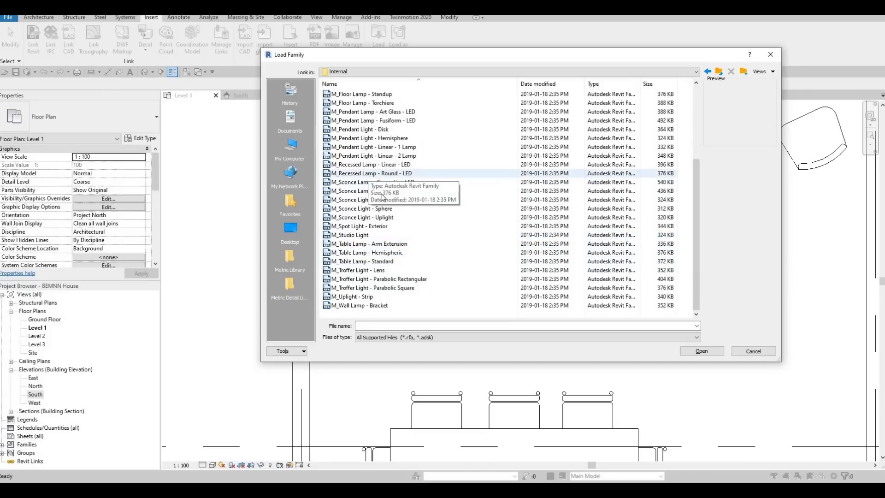
click(359, 261)
click(361, 253)
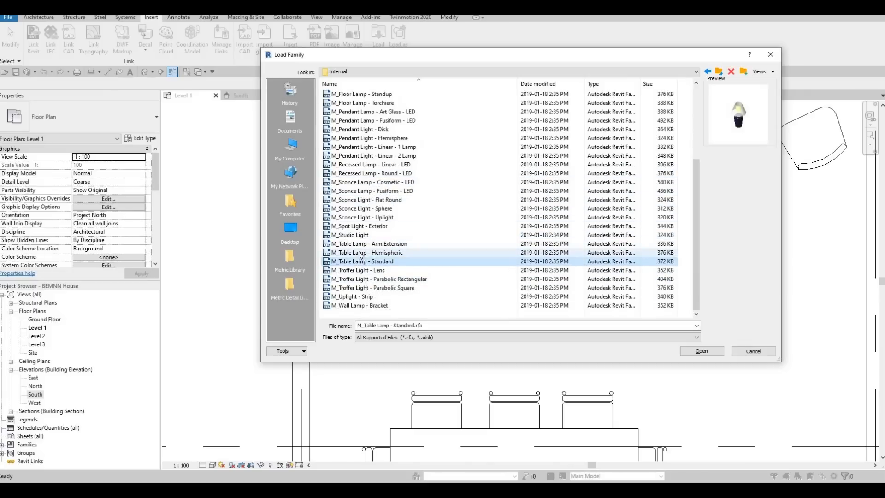
click(360, 243)
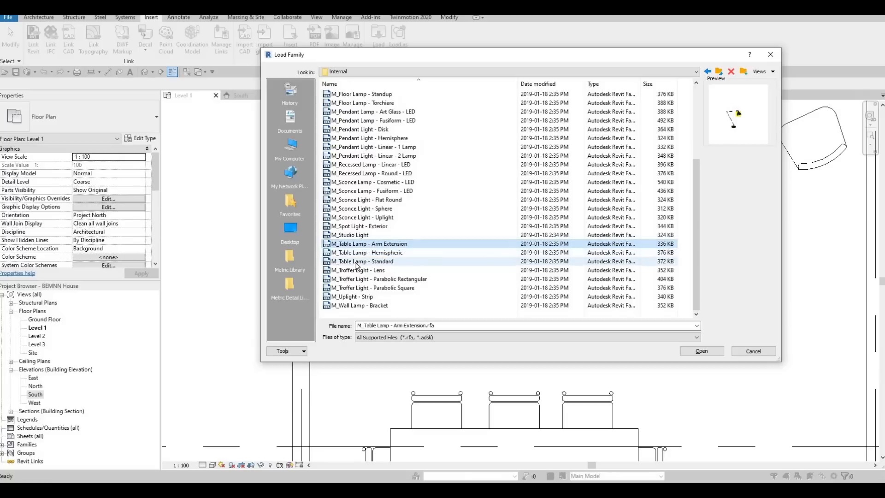
click(358, 261)
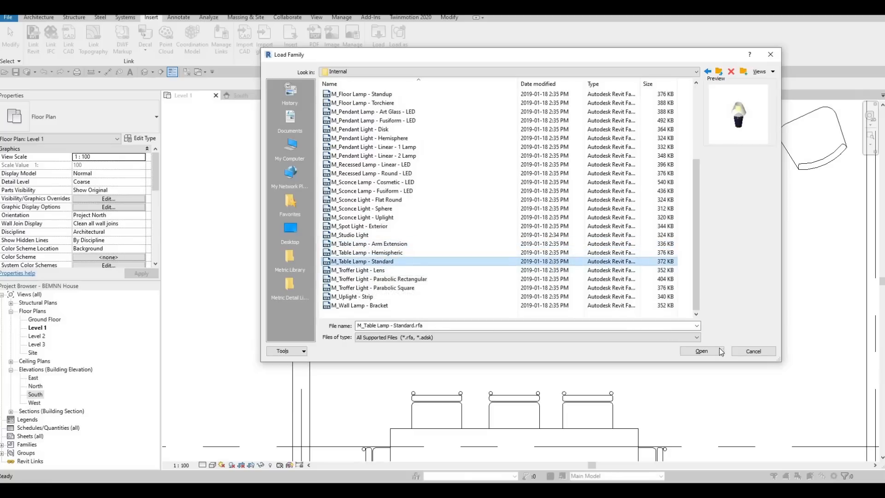
double_click(480, 257)
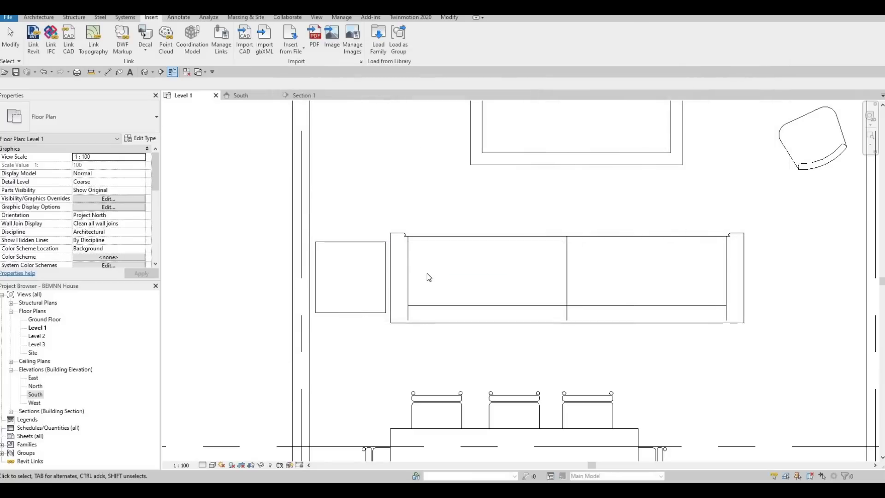
Step: Place an M_Table Lamp - Standard of type 60W - 120V at the center of the night stand beside the sofa
key(m)
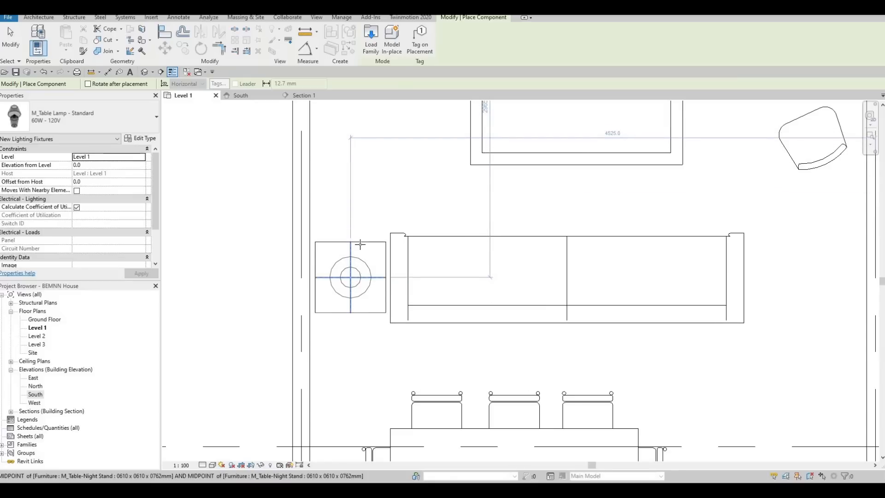
scroll(360, 244, down, 5)
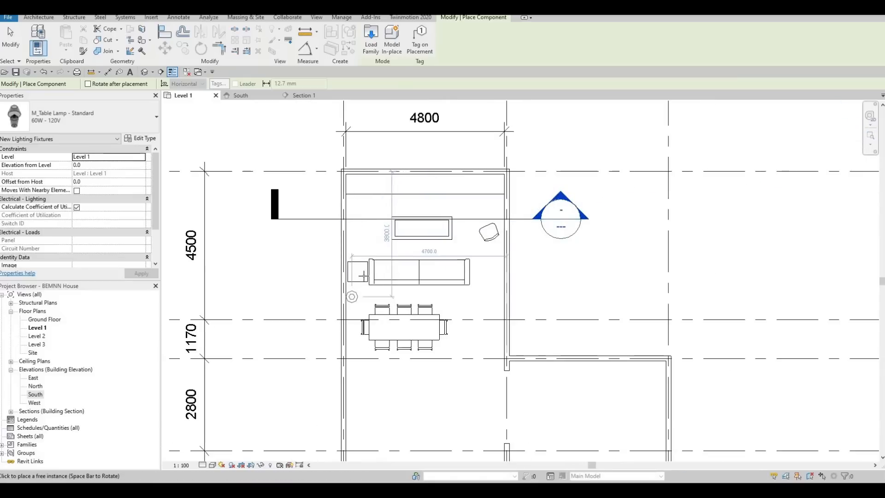
scroll(364, 276, up, 5)
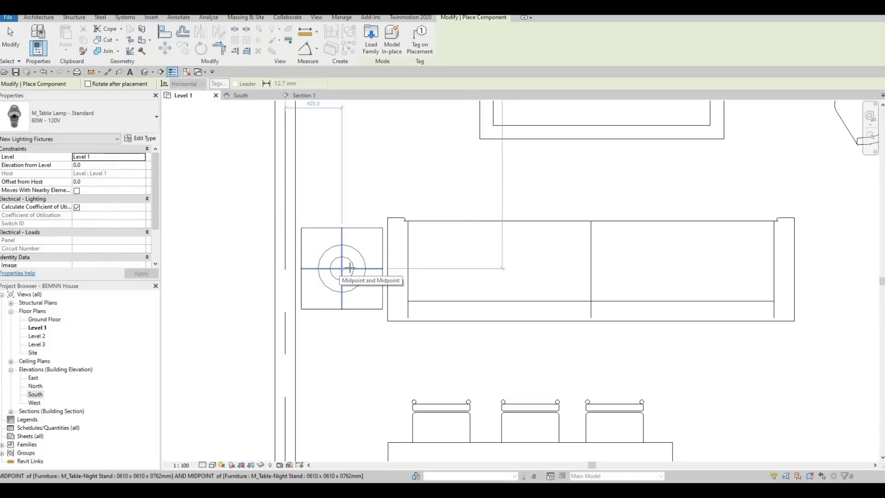
Step: Place the 60W - 120V table lamp on the midpoint intersection of the night stand and end the placement
click(350, 267)
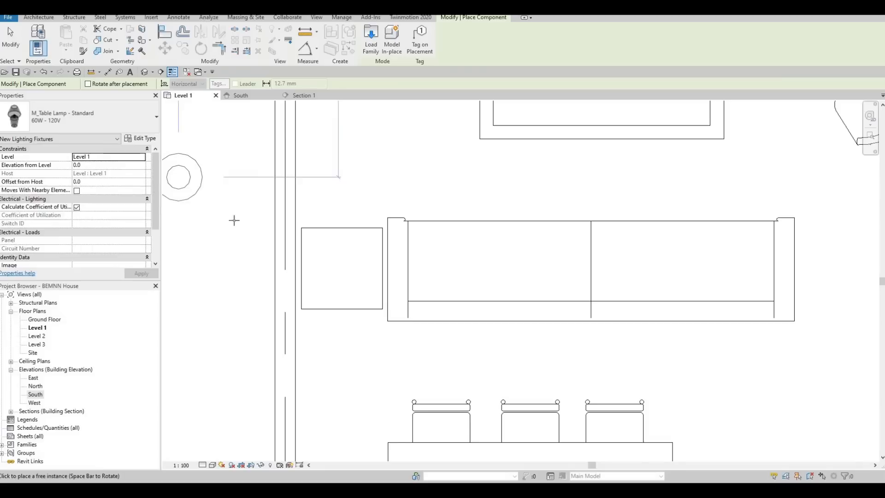
click(339, 267)
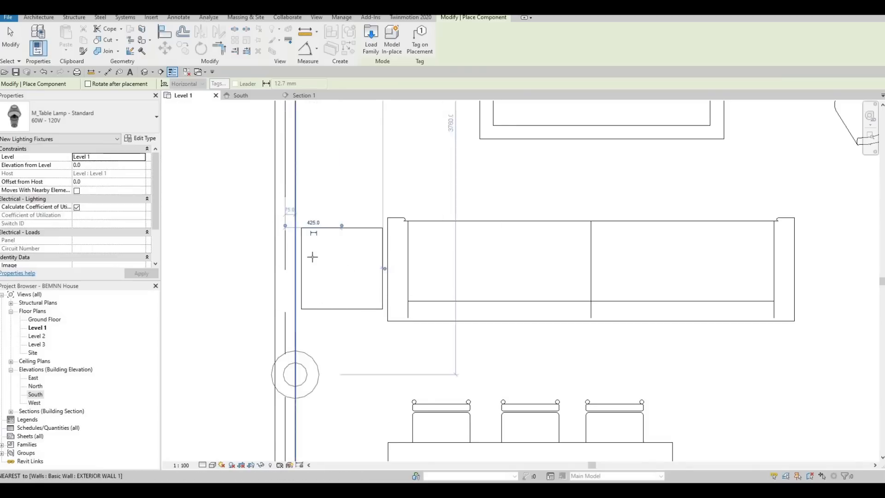
scroll(404, 336, down, 1)
middle_drag(403, 336, 306, 278)
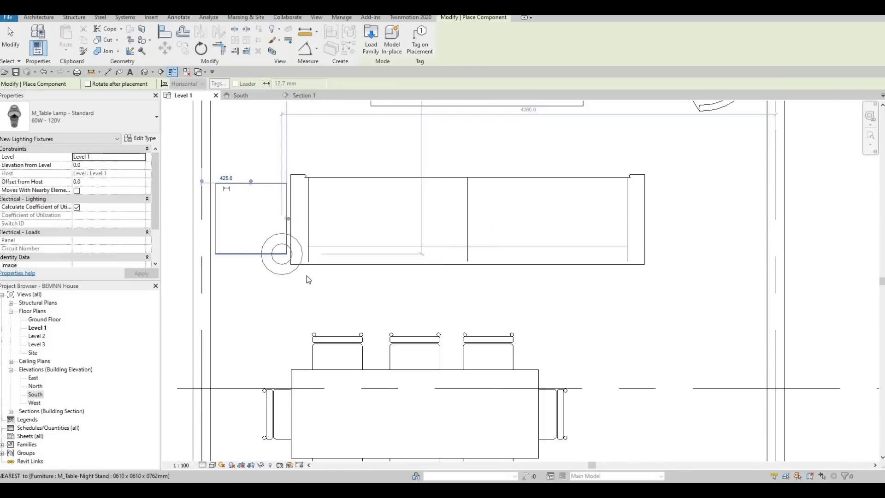
key(Escape)
scroll(382, 225, down, 4)
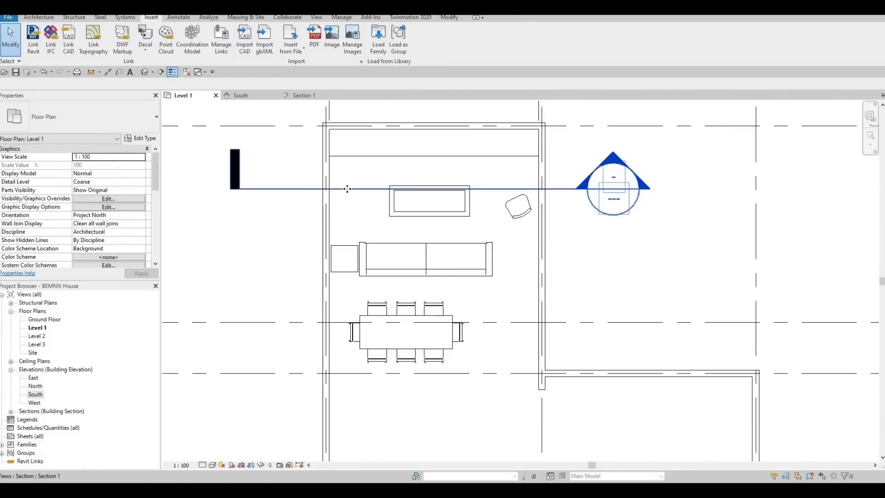
Step: Move the Section 1 line down between the upper sofa and the dining table, and open its section view
click(346, 188)
drag(340, 264, 344, 296)
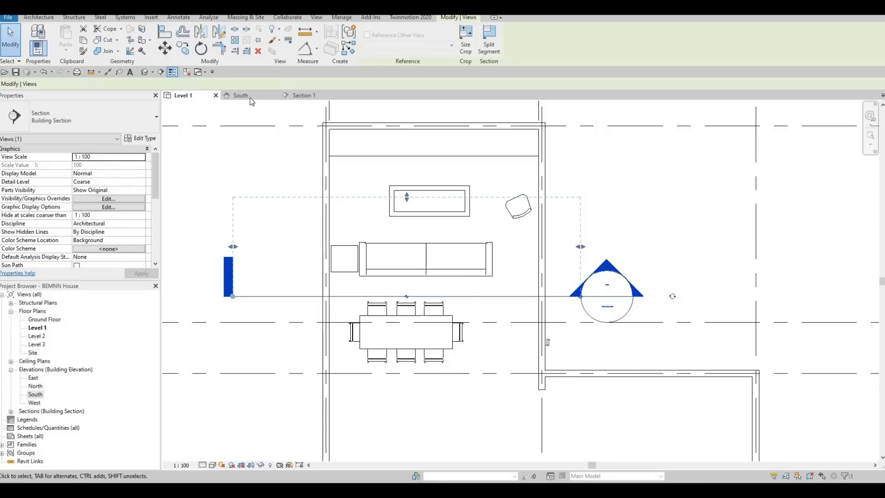
click(297, 96)
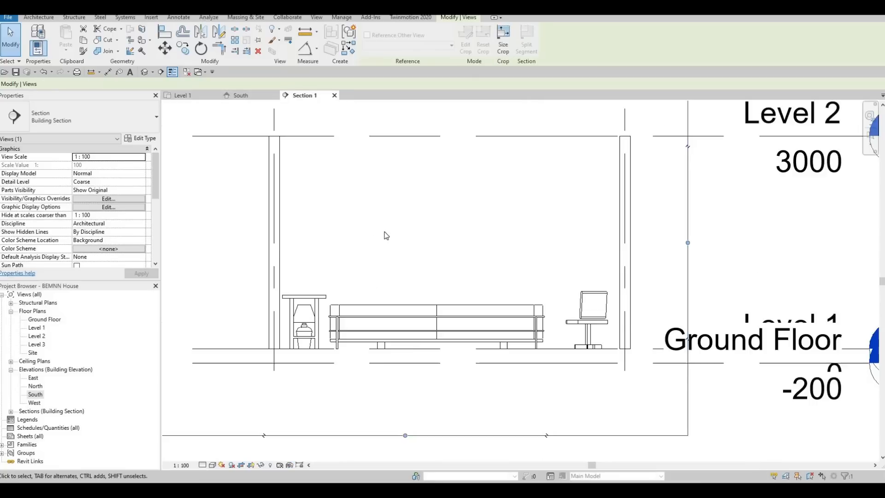
Step: Raise the table lamp off the floor and align its base with the top surface of the night stand
scroll(385, 230, up, 6)
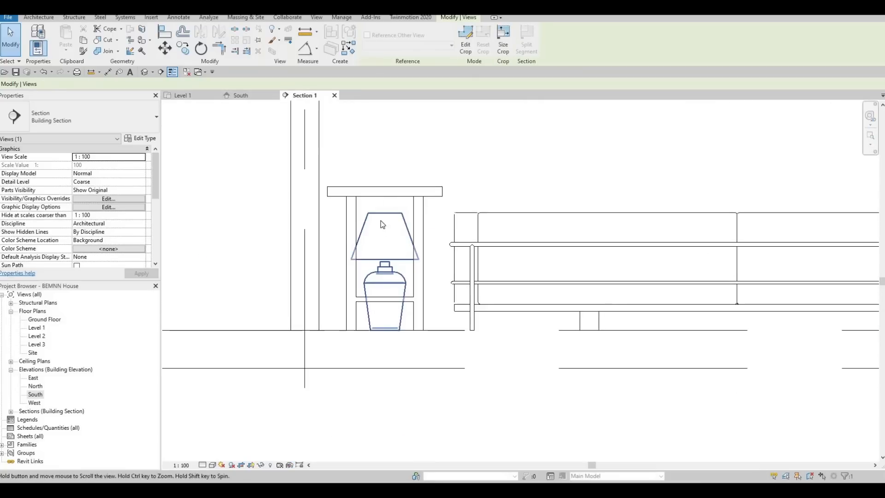
click(381, 272)
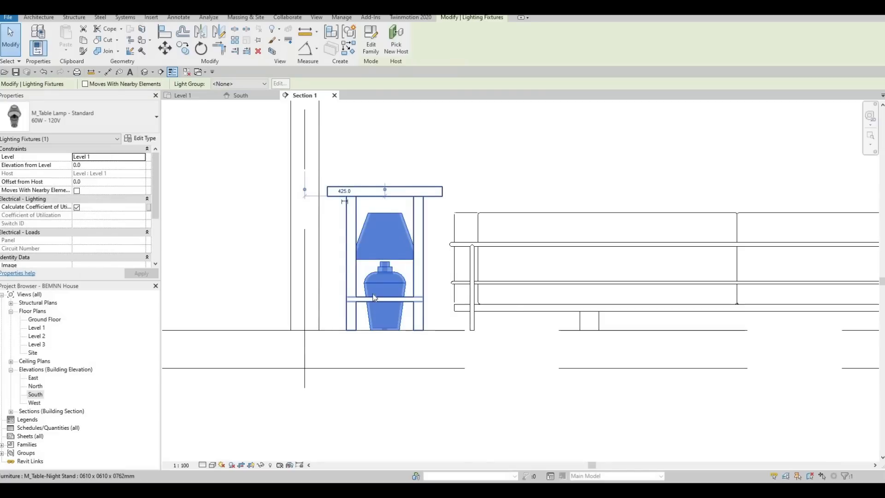
key(Up)
key(Up)
key(Up)
key(Up)
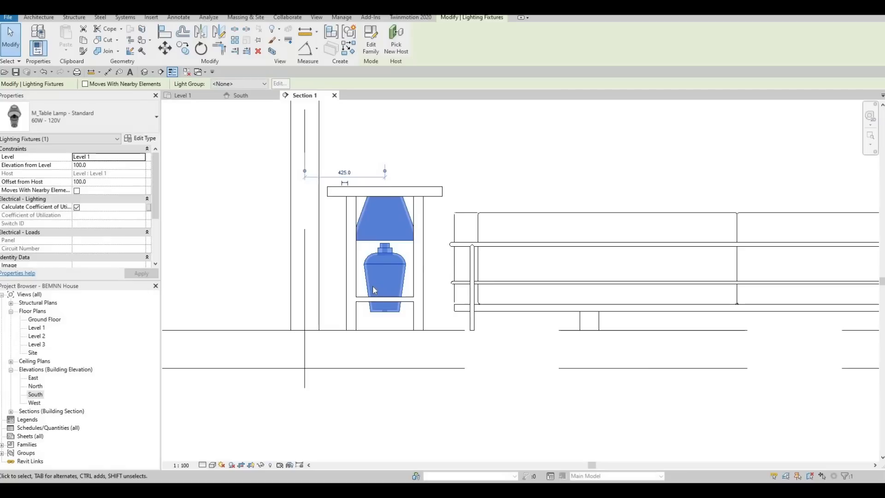
key(Escape)
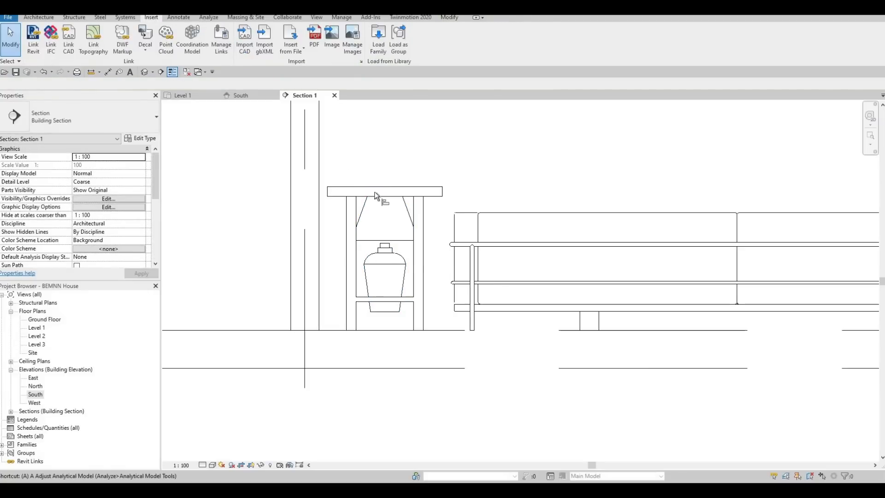
key(a)
key(l)
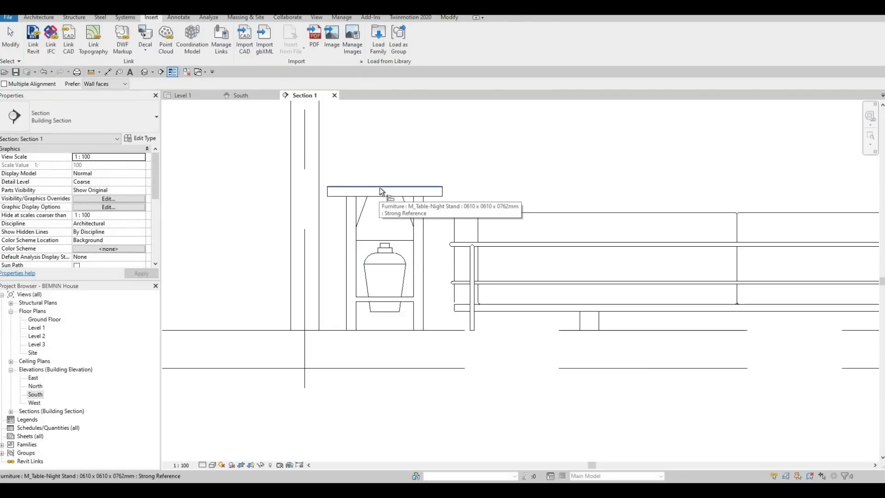
click(379, 187)
click(378, 312)
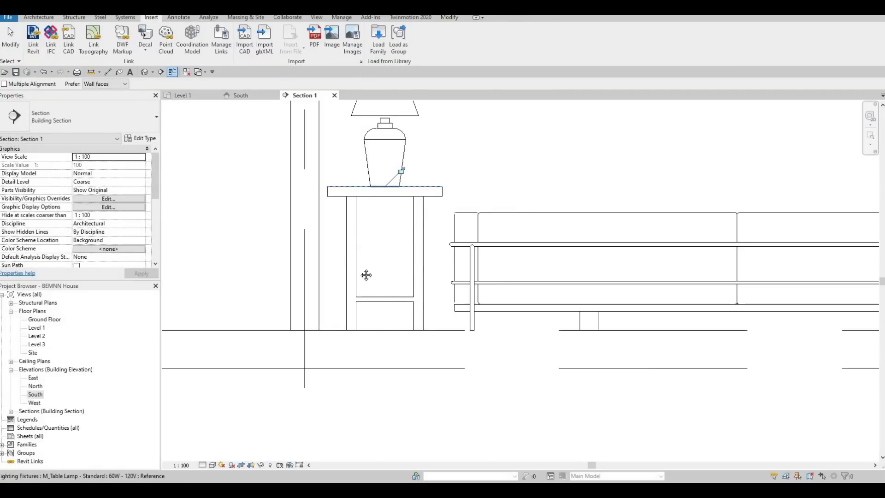
scroll(344, 255, down, 2)
key(Escape)
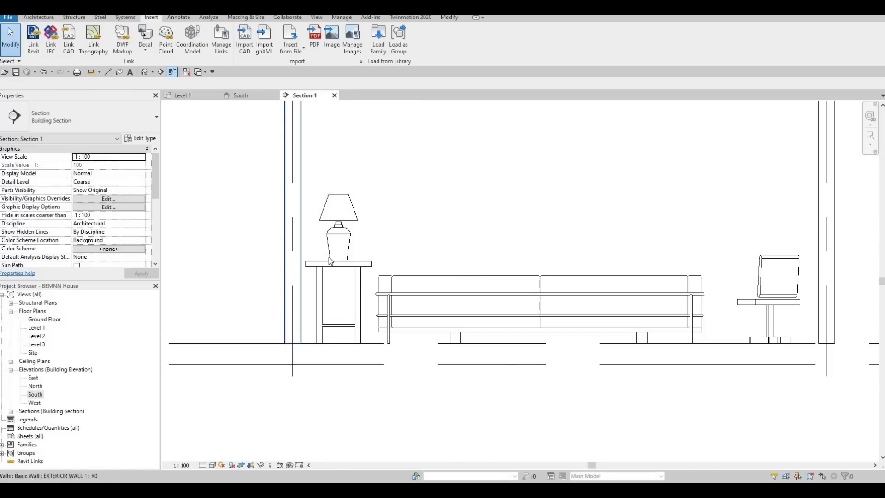
Step: Examine the table lamp's elevation from Level 1 and its position on the night stand in the section
scroll(313, 254, up, 1)
scroll(313, 254, up, 2)
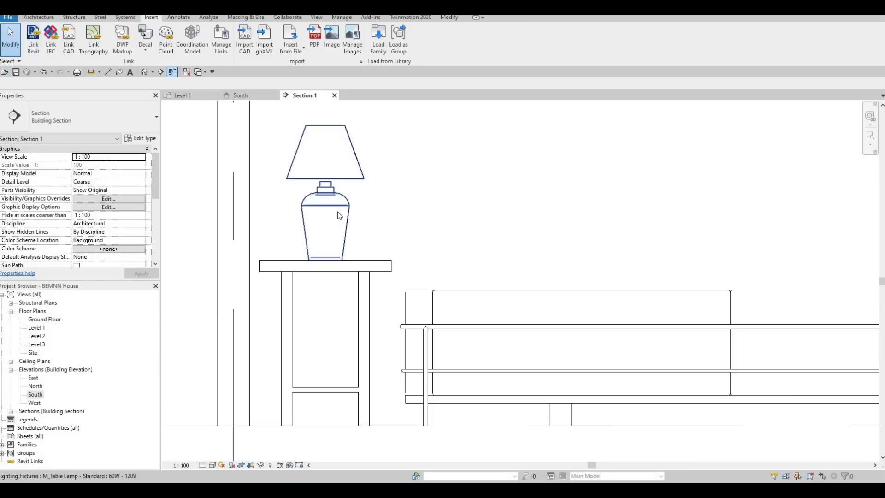
click(351, 207)
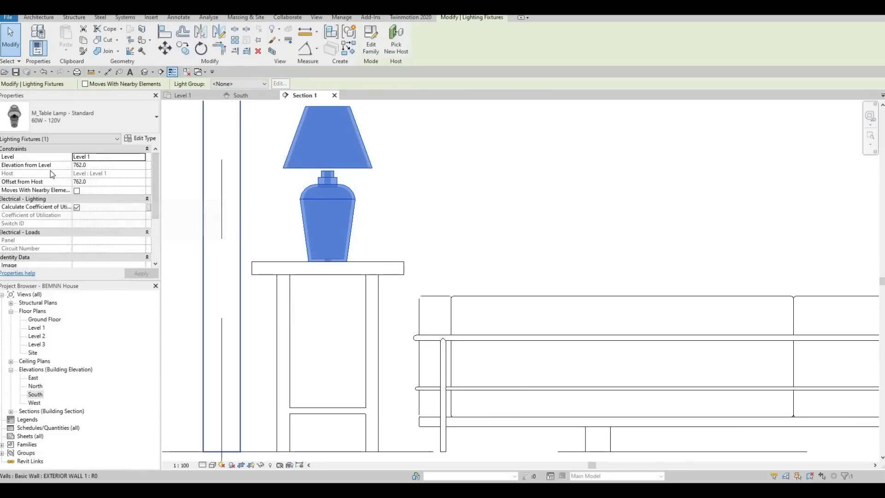
scroll(307, 263, down, 3)
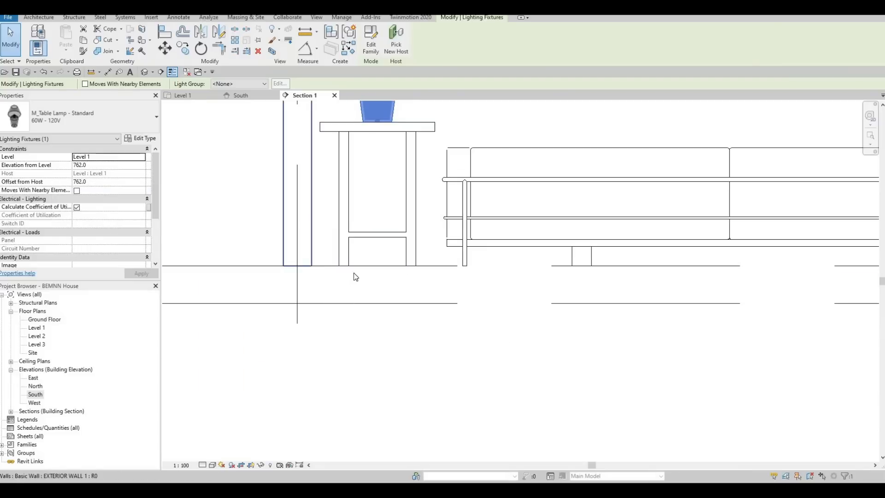
scroll(365, 269, down, 4)
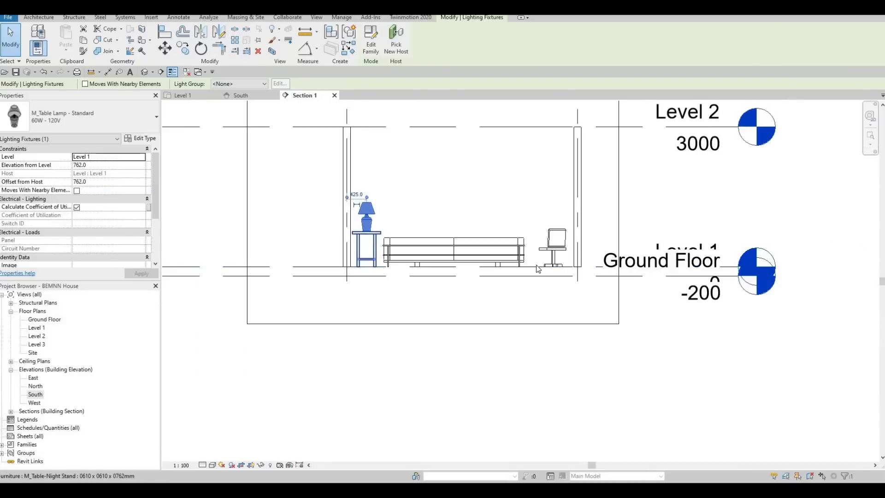
scroll(85, 177, up, 2)
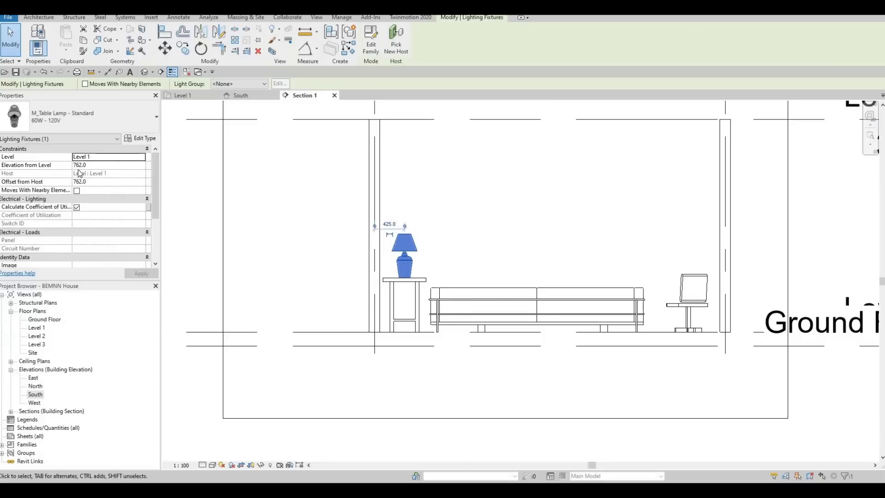
scroll(428, 257, up, 2)
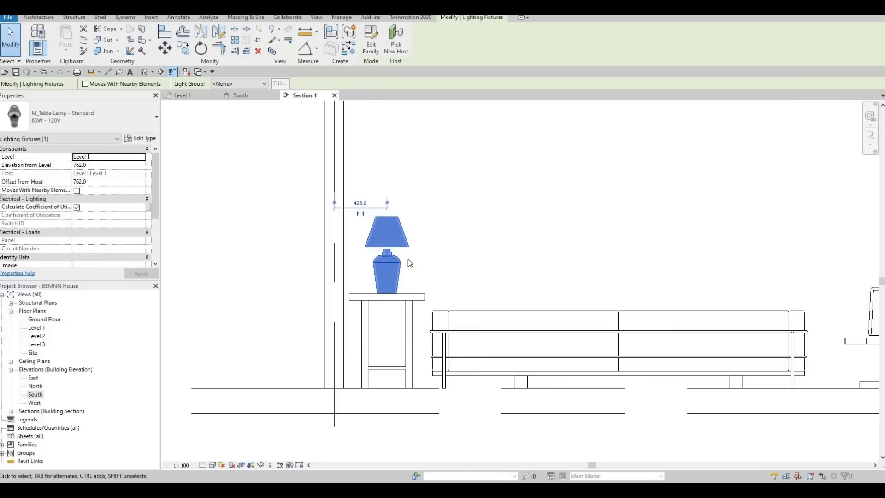
click(444, 224)
scroll(461, 223, down, 3)
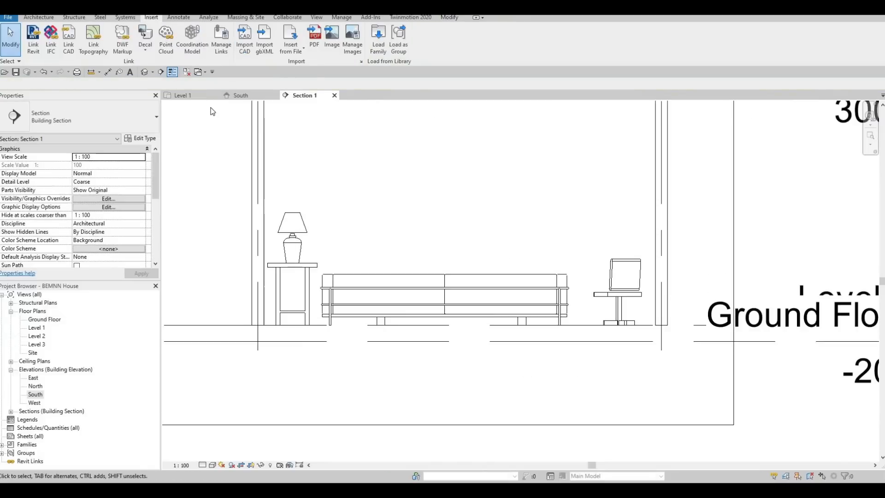
Step: Return to the Level 1 floor plan and load the M_Floor Lamp - Arm Extension family from the Internal folder, previewing the Torchiere lamp first
click(196, 98)
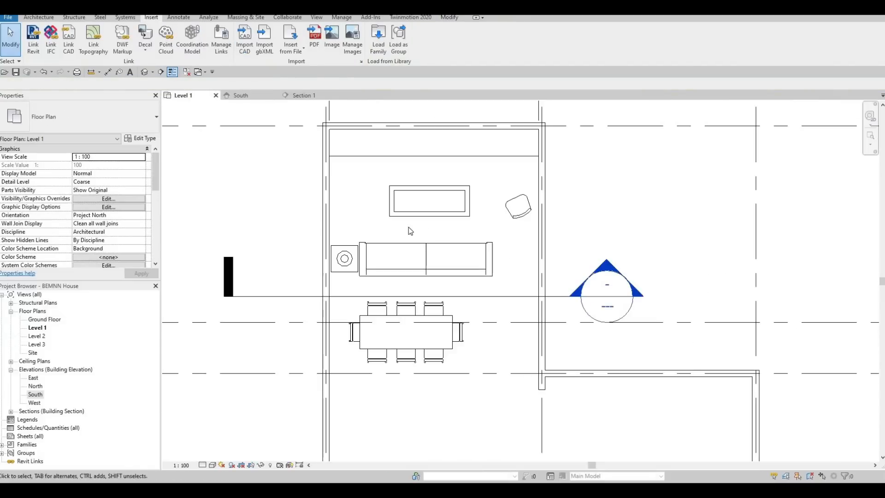
middle_drag(472, 202, 445, 193)
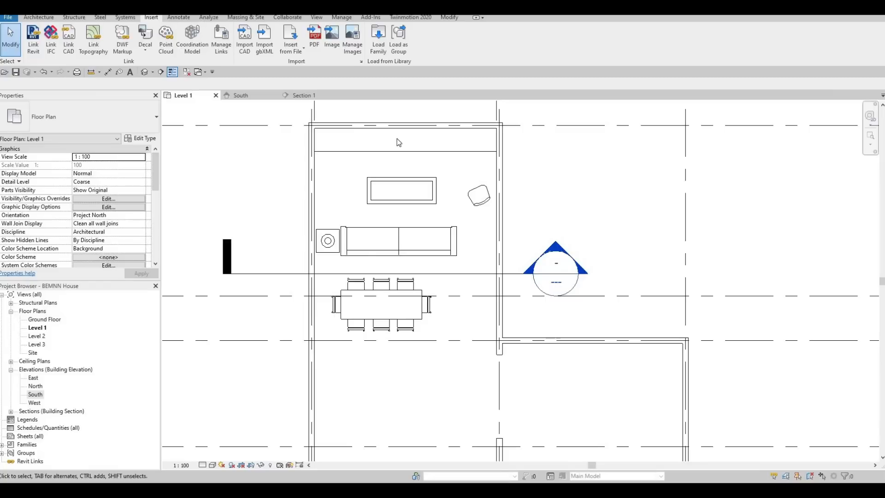
click(378, 39)
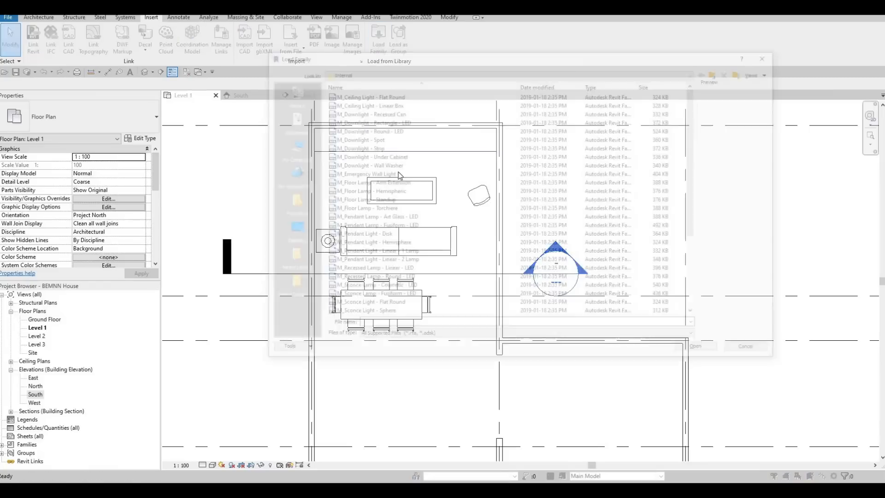
scroll(368, 258, down, 4)
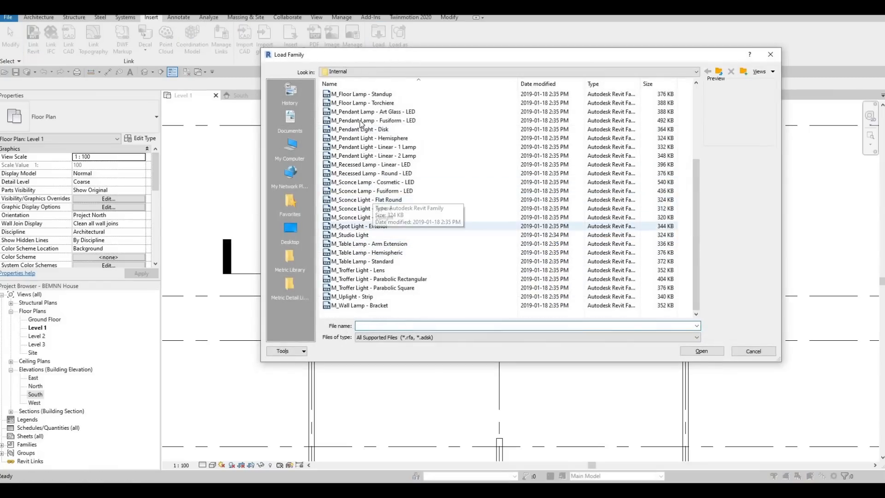
click(358, 103)
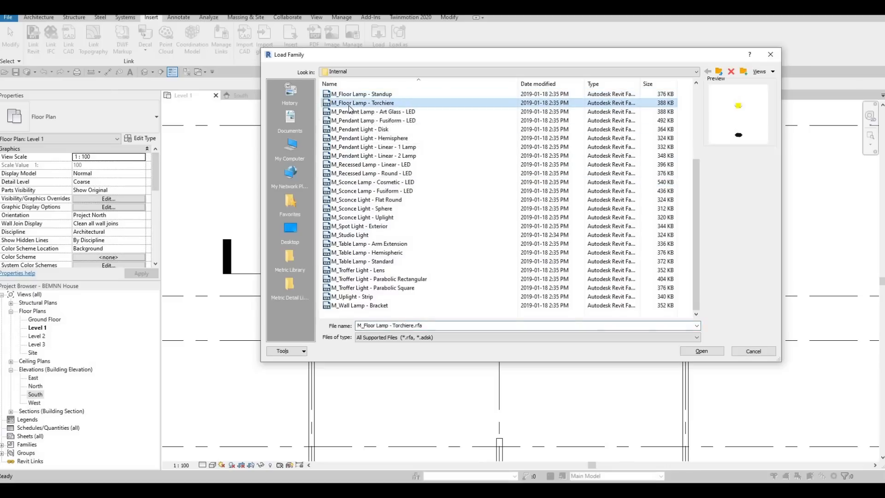
scroll(342, 139, up, 2)
click(350, 129)
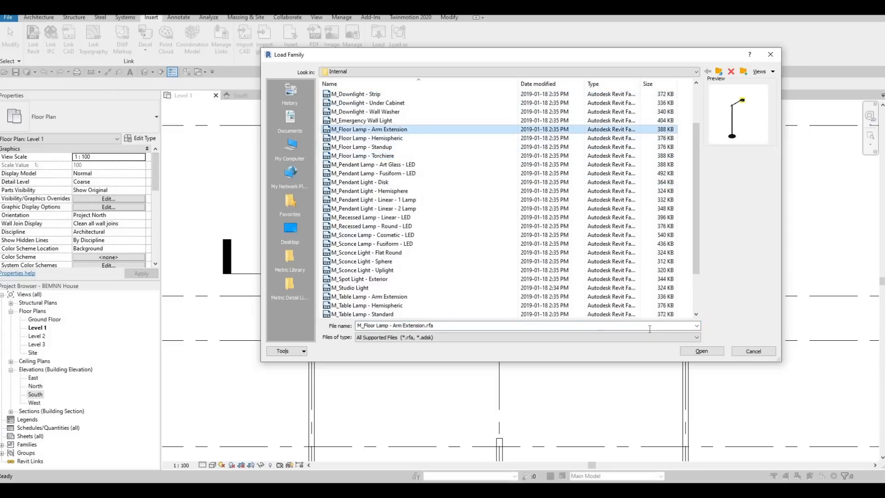
click(700, 351)
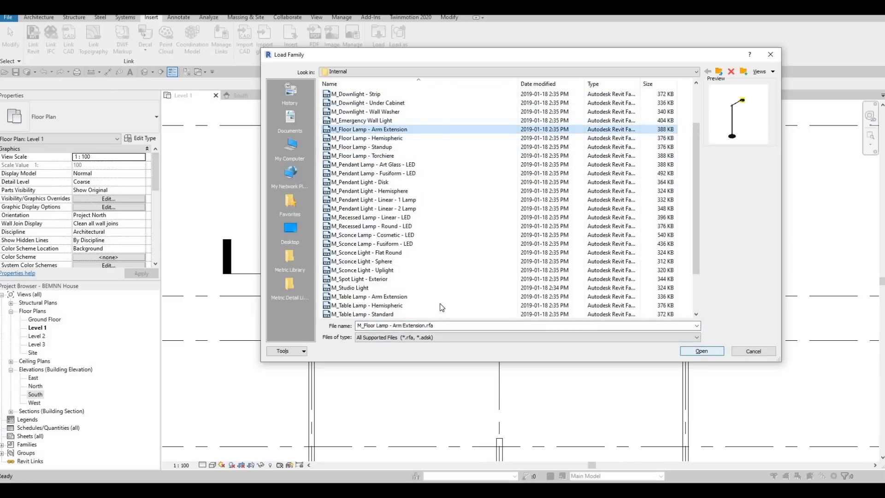
Step: Start placing an M_Floor Lamp - Arm Extension of type 100W - 120V near the desk chair, rotating it in 90-degree steps
middle_drag(441, 362, 419, 223)
scroll(419, 226, down, 2)
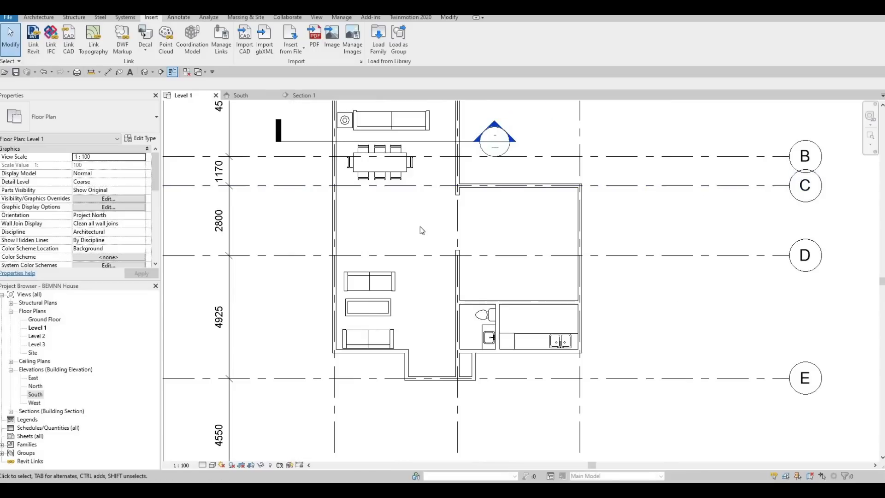
key(c)
key(m)
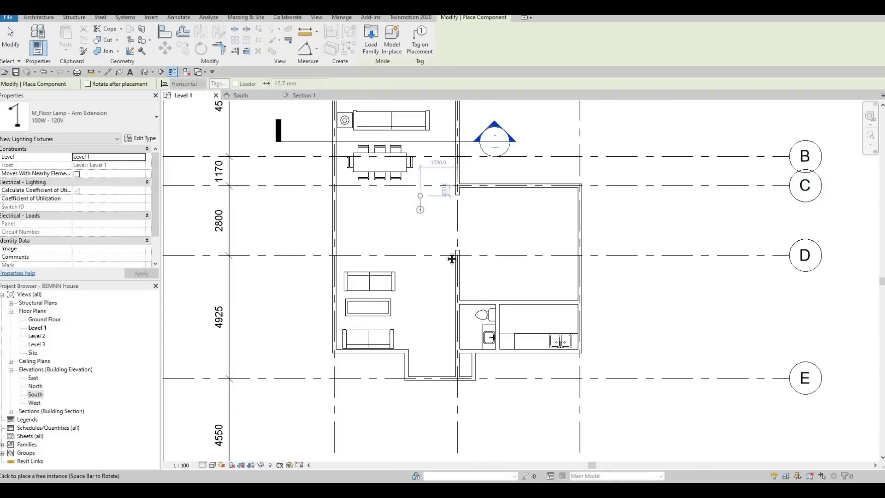
middle_drag(447, 136, 448, 201)
scroll(447, 132, up, 2)
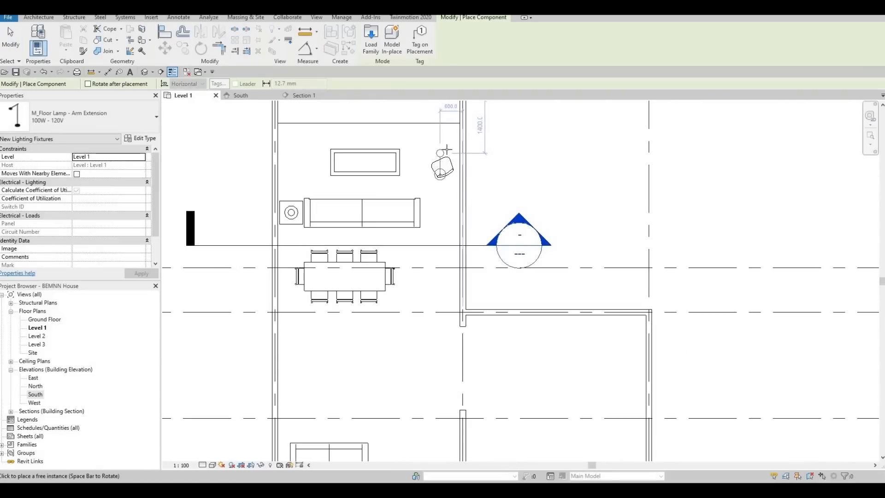
scroll(454, 172, up, 3)
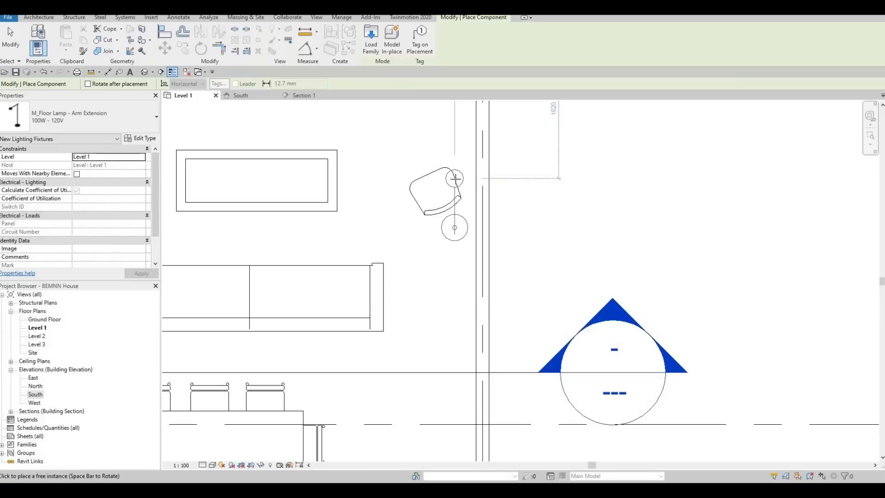
key(space)
key(space)
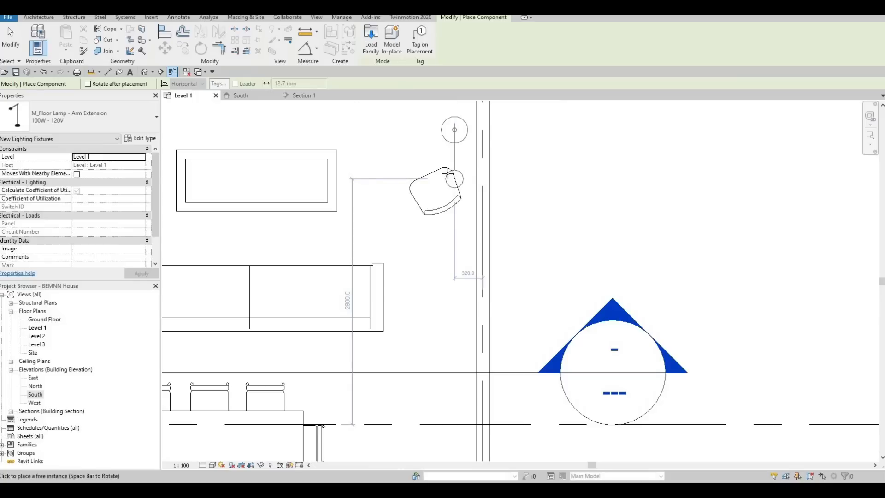
key(space)
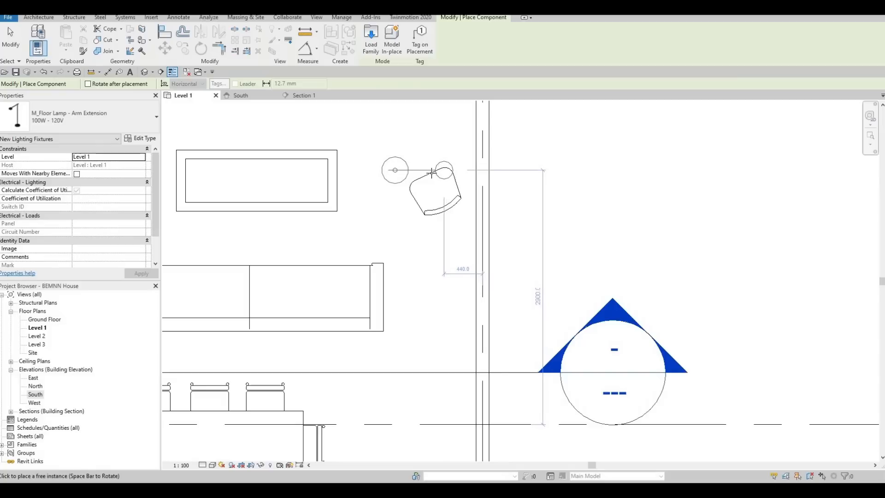
key(space)
Step: Turn the floor lamp preview to a slanted orientation by referencing the curved edge of the bathroom toilet
middle_drag(431, 334, 415, 62)
scroll(437, 199, down, 4)
scroll(460, 217, up, 5)
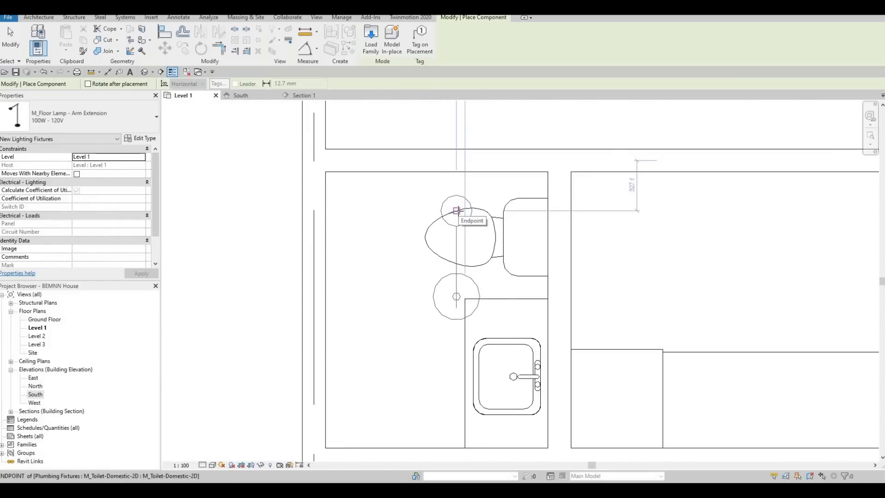
key(space)
key(space)
key(space)
key(space)
key(space)
key(space)
key(space)
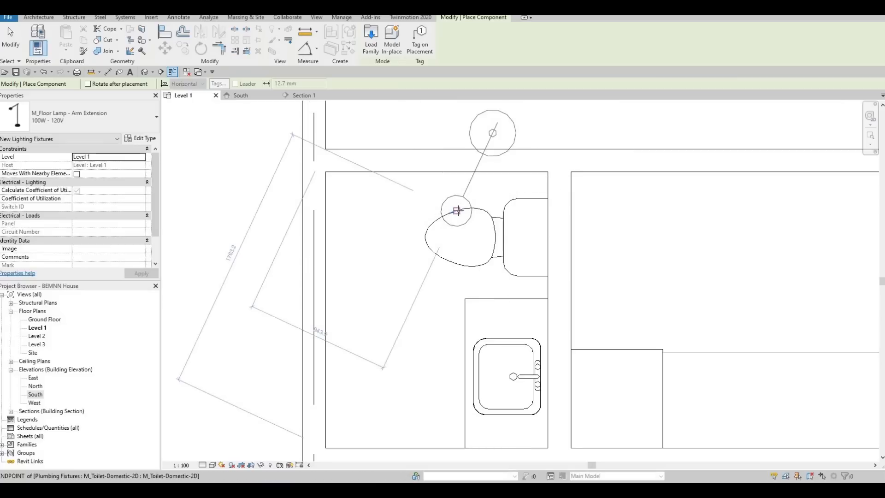
key(space)
key(space)
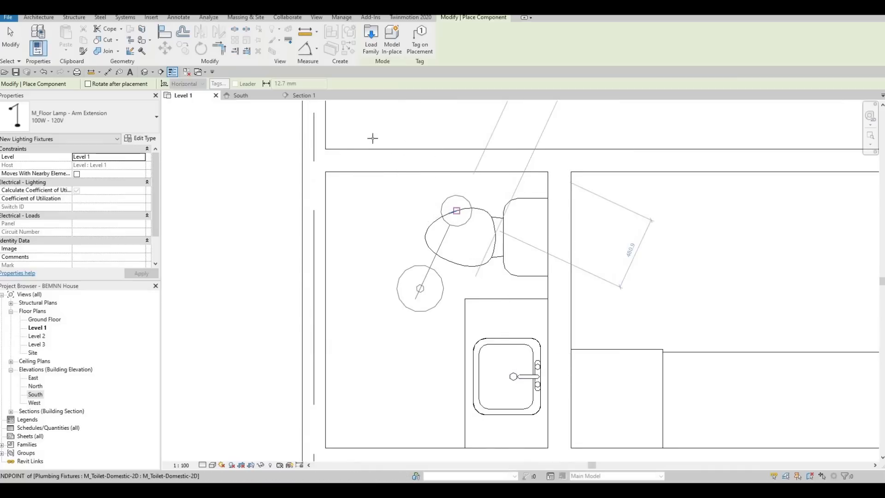
Step: Place the slanted floor lamp just above the desk chair near the right wall and end the placement
scroll(458, 211, down, 5)
middle_drag(452, 154, 471, 319)
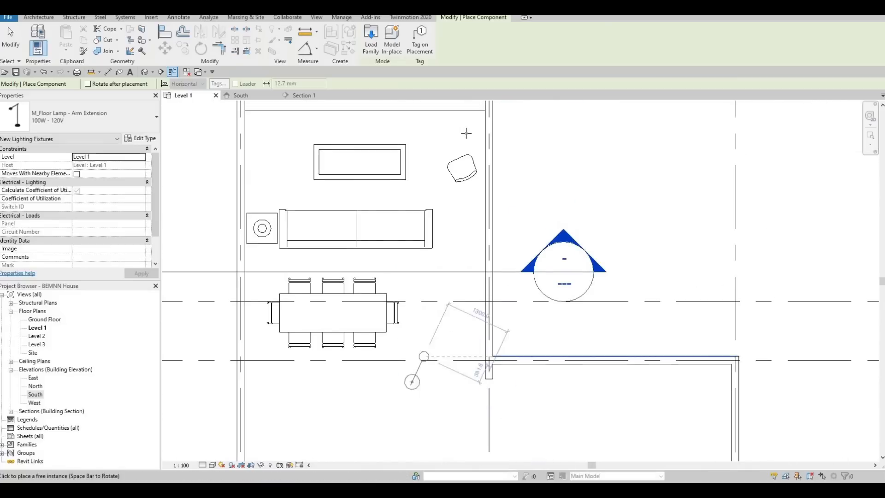
scroll(460, 135, up, 4)
middle_drag(476, 143, 458, 212)
scroll(459, 212, down, 1)
click(461, 189)
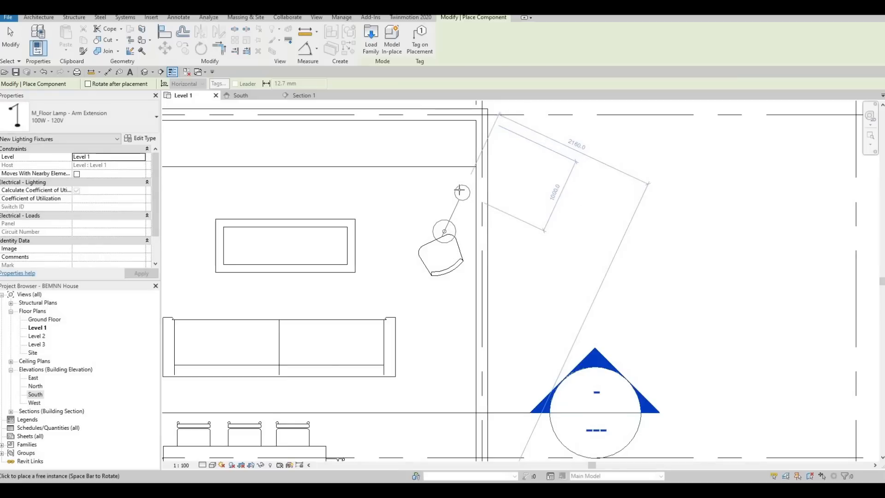
key(Escape)
key(Escape)
scroll(499, 206, down, 3)
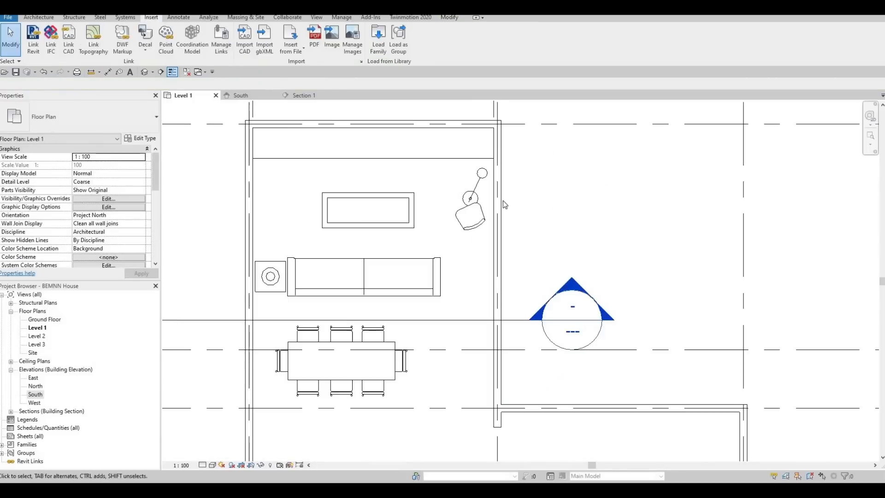
Step: Rotate the floor lamp about the centre of its smaller circle so its larger circle swings clear of the desk chair
middle_drag(503, 201, 513, 145)
scroll(513, 145, down, 1)
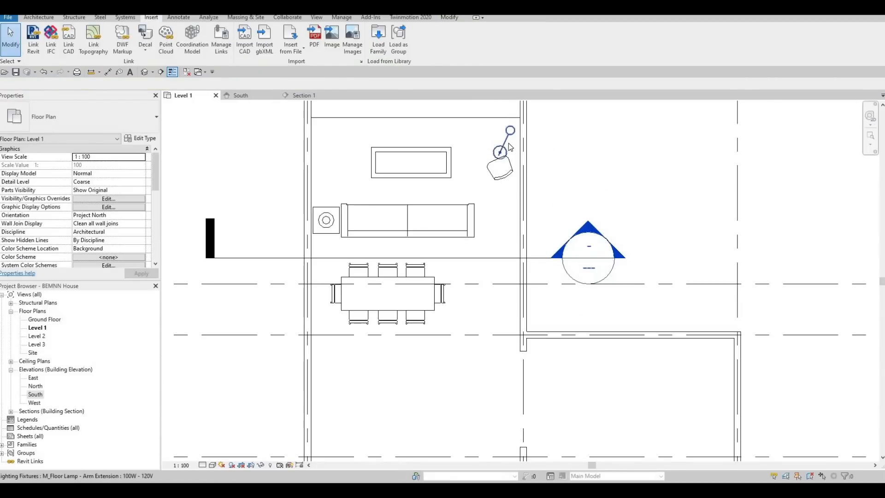
click(509, 147)
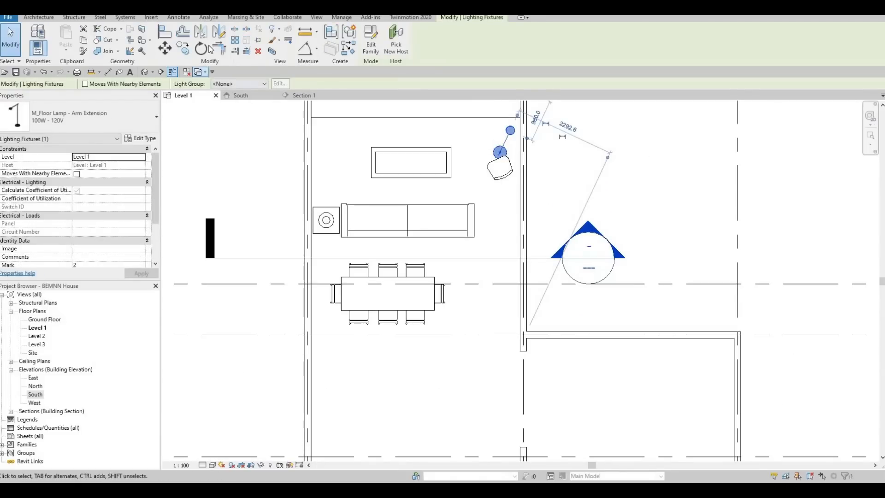
click(208, 49)
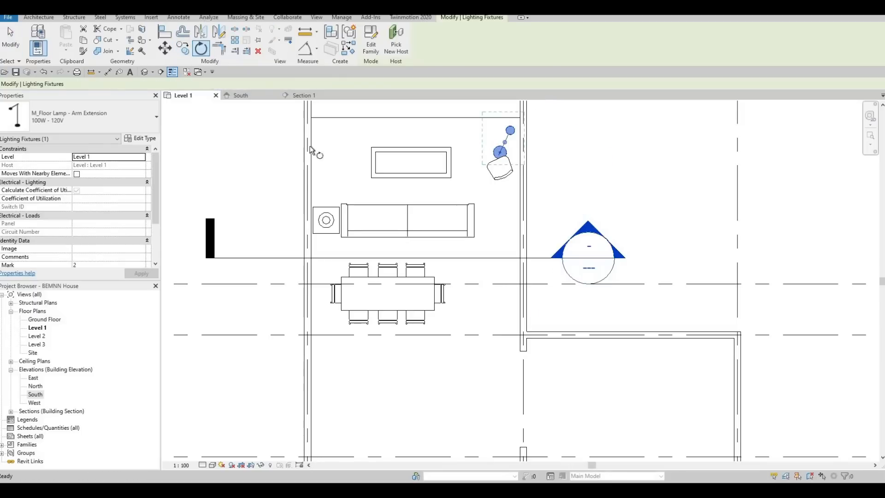
scroll(520, 129, up, 2)
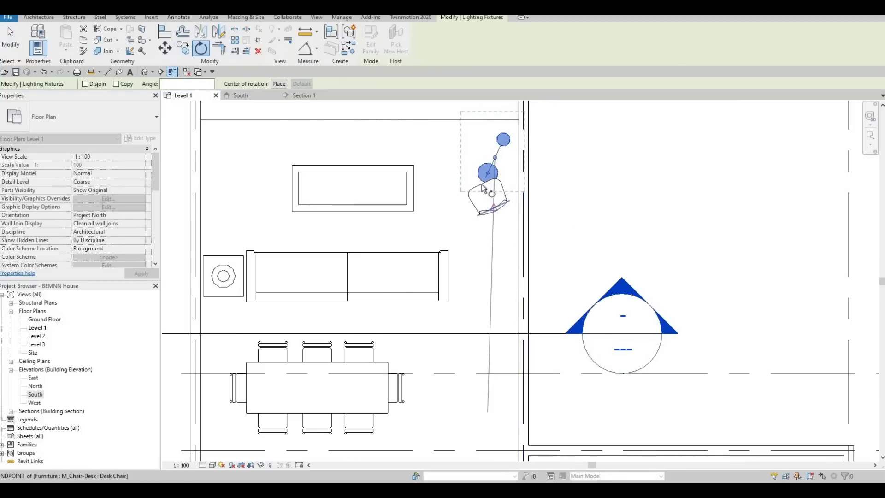
click(278, 83)
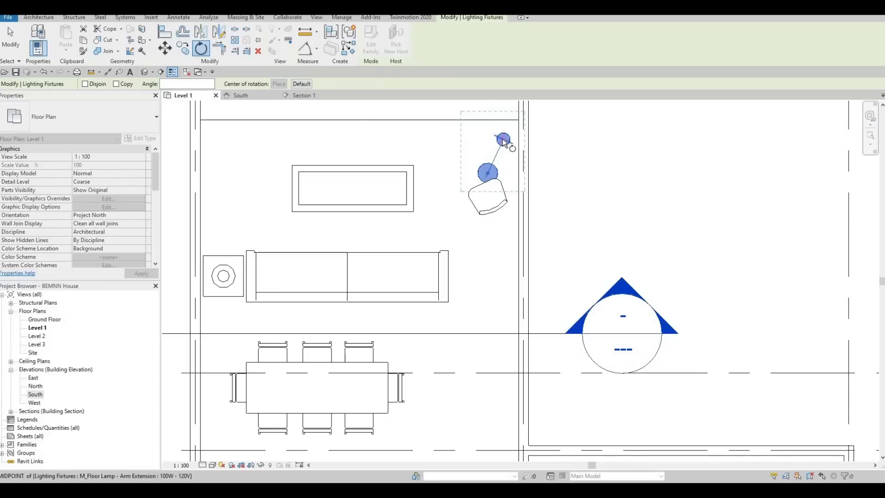
click(504, 139)
click(488, 173)
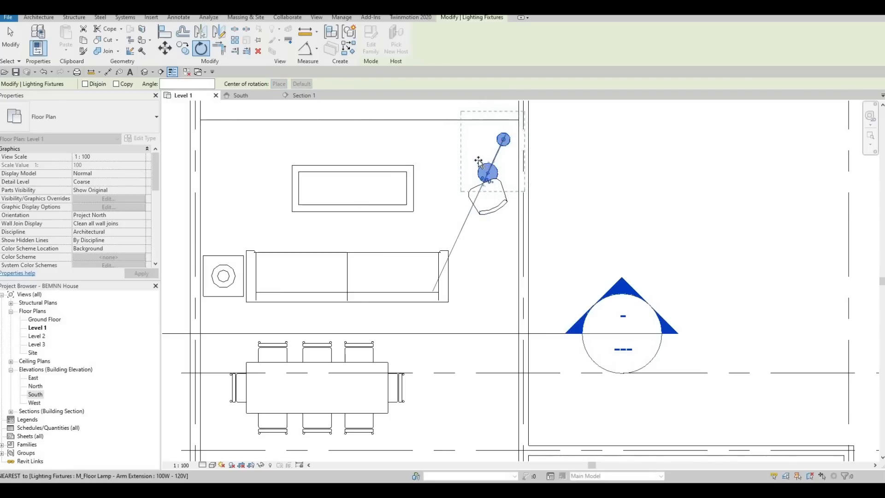
click(483, 162)
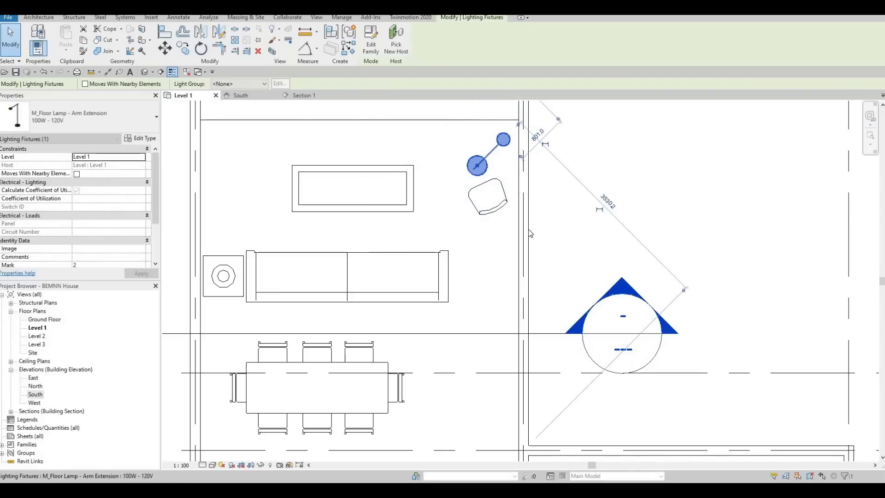
key(Escape)
Step: Examine the whole Level 1 floor plan and the empty area between the dining table and the lower sofas as a stair location
scroll(427, 259, down, 1)
middle_drag(385, 315, 450, 220)
scroll(419, 250, down, 5)
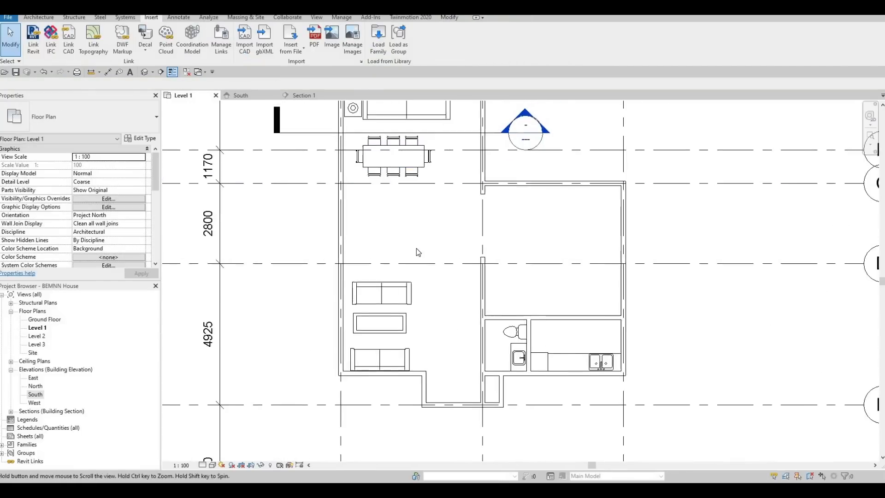
middle_drag(418, 264, 420, 224)
scroll(440, 245, down, 1)
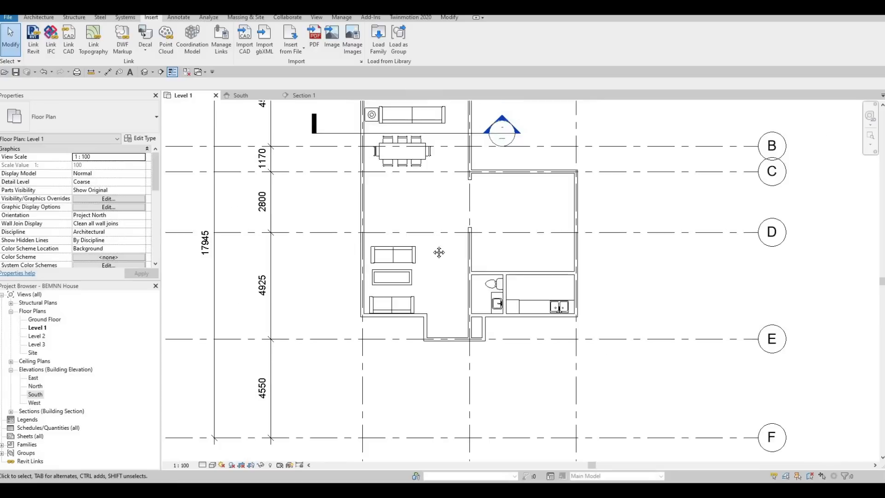
scroll(416, 228, down, 2)
mouse_move(439, 253)
middle_down()
mouse_move(415, 228)
mouse_move(428, 254)
middle_up()
middle_drag(457, 213, 453, 260)
scroll(408, 334, down, 1)
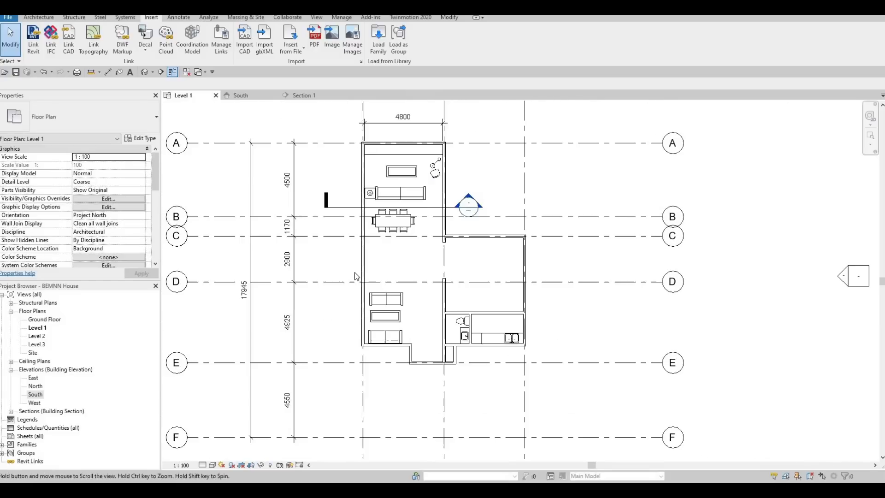
scroll(384, 345, up, 2)
scroll(384, 345, up, 1)
middle_drag(420, 198, 442, 248)
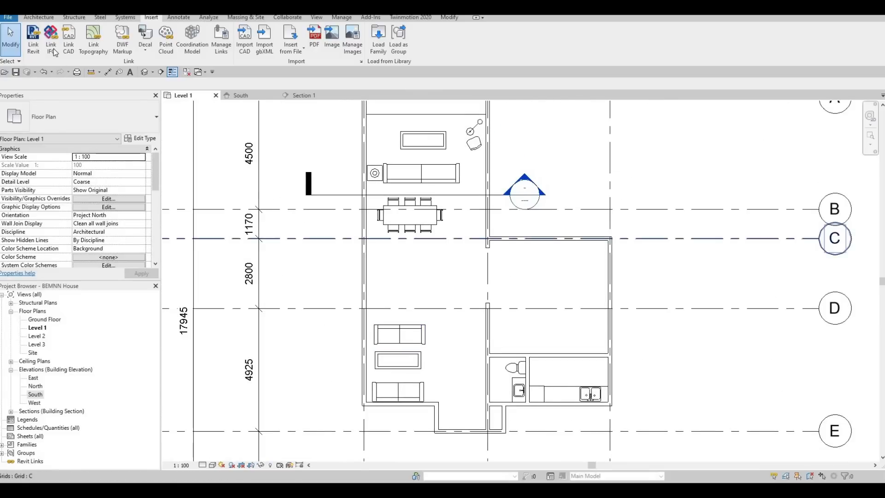
scroll(308, 58, up, 4)
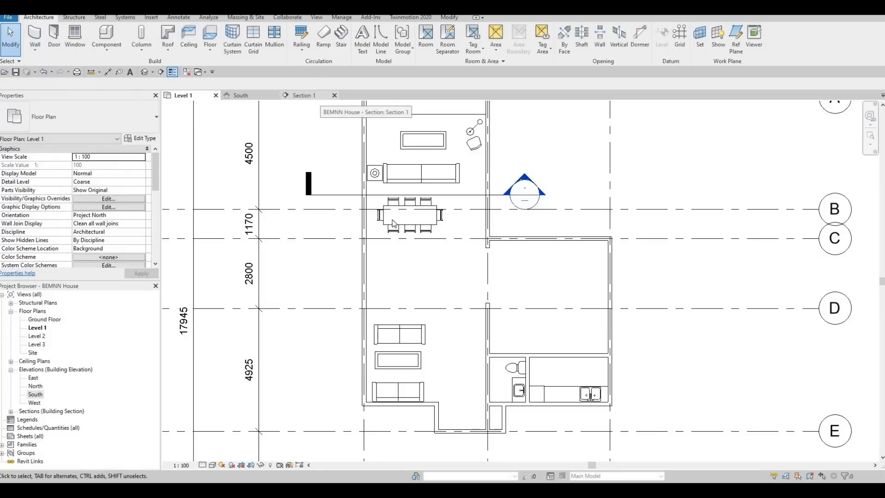
middle_drag(433, 258, 496, 230)
scroll(494, 226, up, 1)
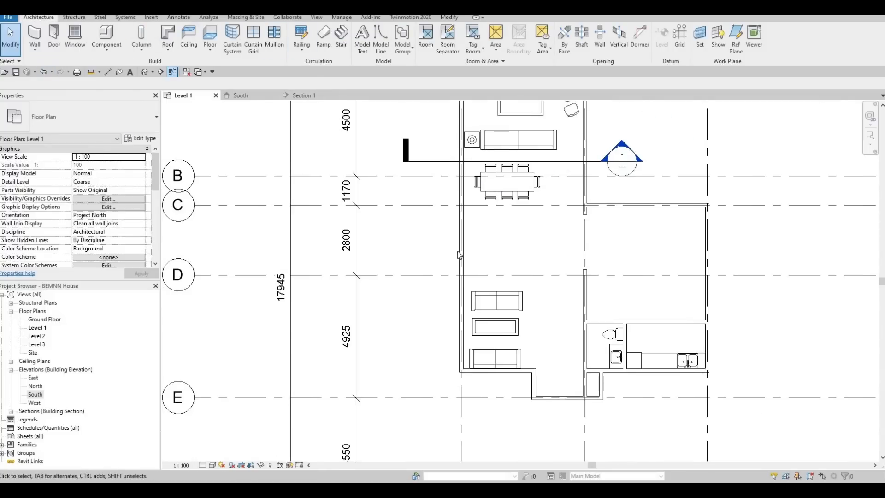
scroll(459, 254, up, 2)
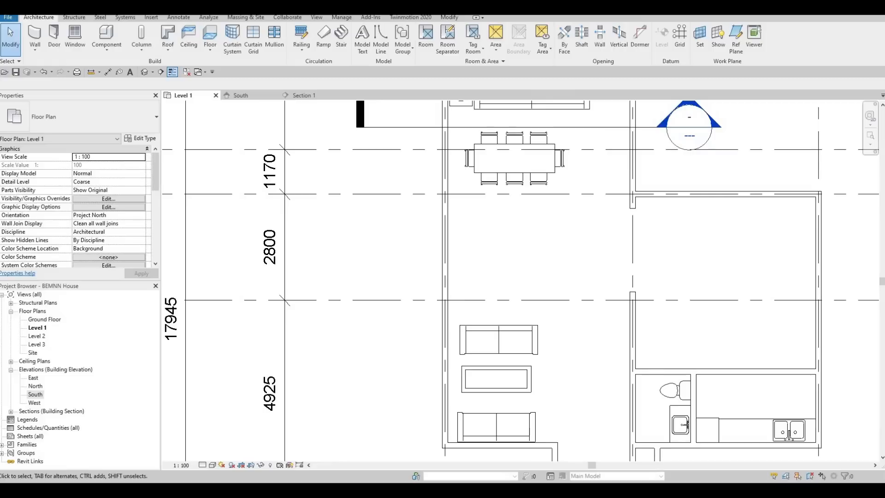
scroll(572, 224, down, 4)
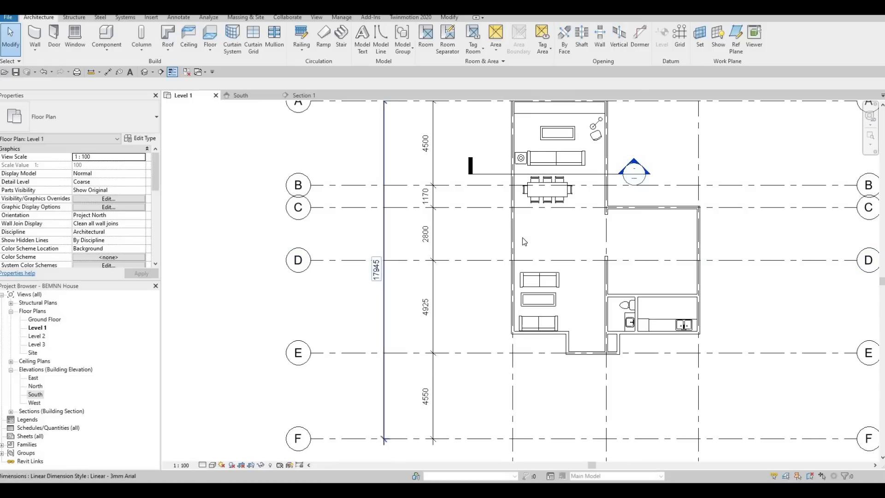
scroll(534, 259, up, 5)
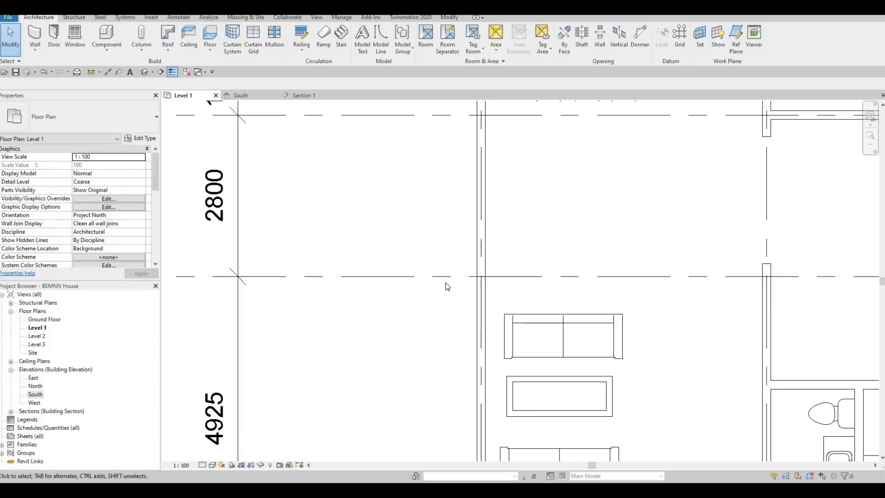
scroll(494, 296, down, 3)
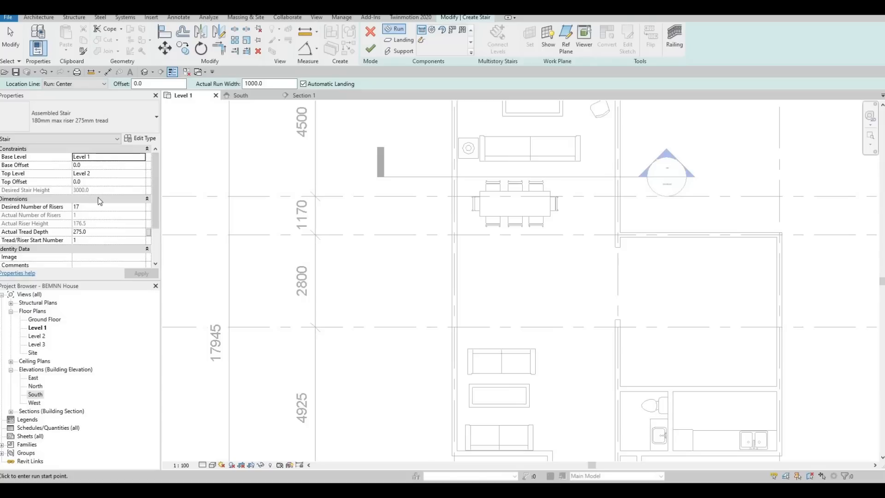
Step: Start a stair from Level 1 to Level 2 and set its desired number of risers to 14
click(41, 209)
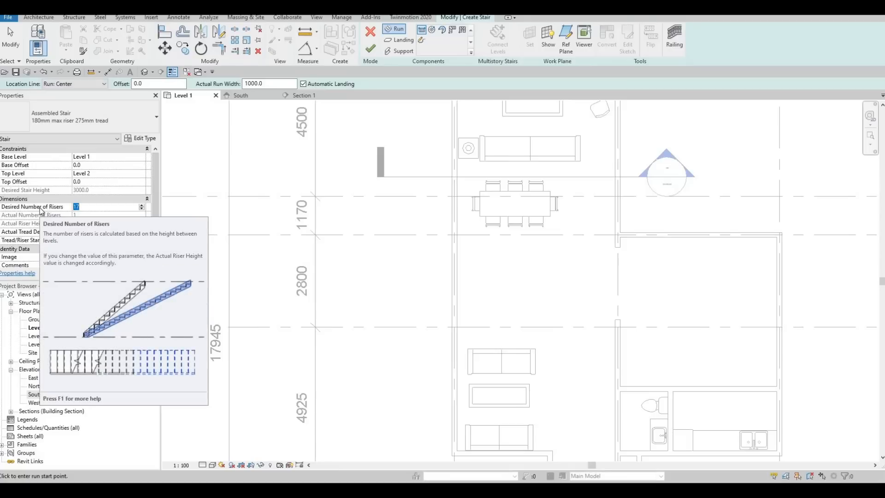
text(1)
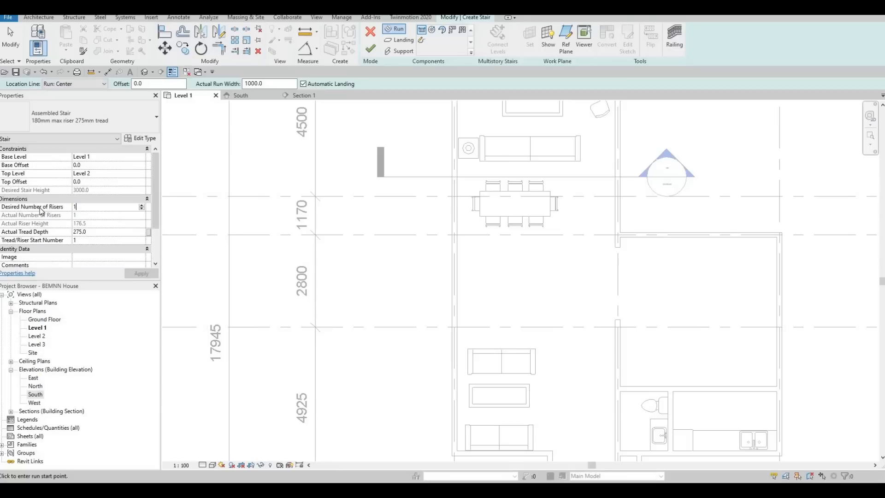
key(Return)
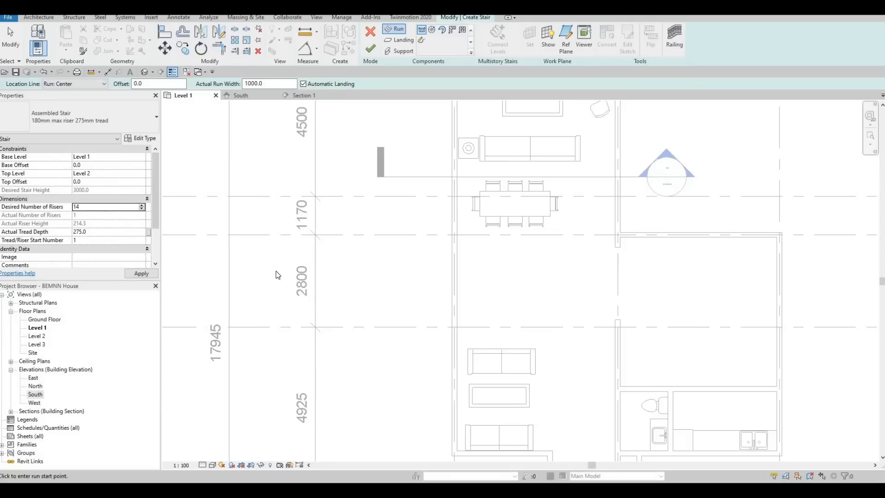
key(Return)
Step: Draw a U-shaped stair between grids C and D with two parallel 1000 mm wide runs of 7 risers and an automatic landing, and finish it
scroll(520, 297, up, 5)
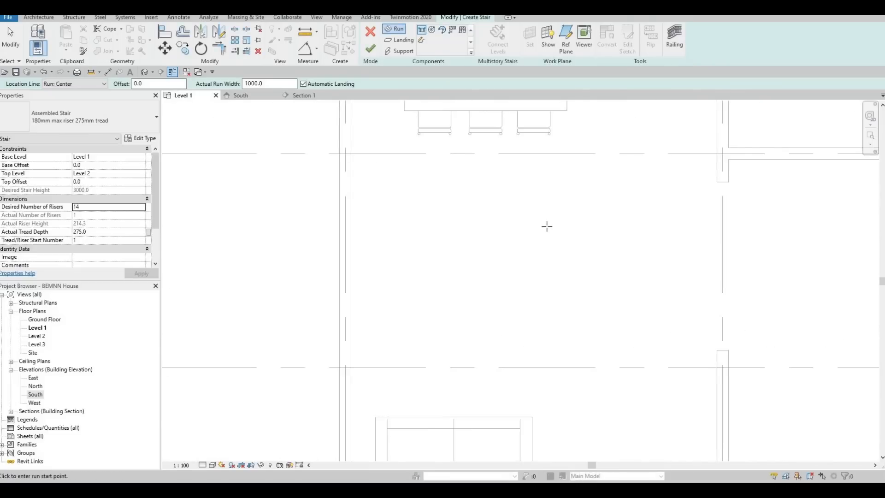
click(546, 225)
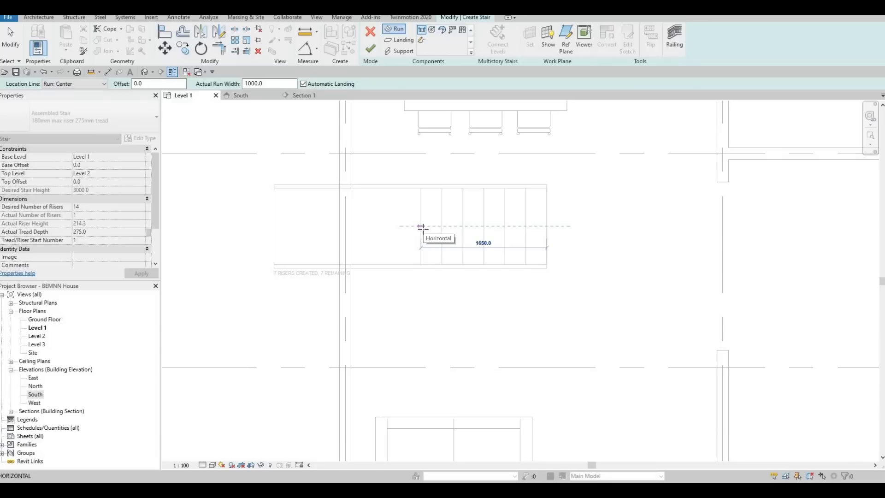
click(421, 227)
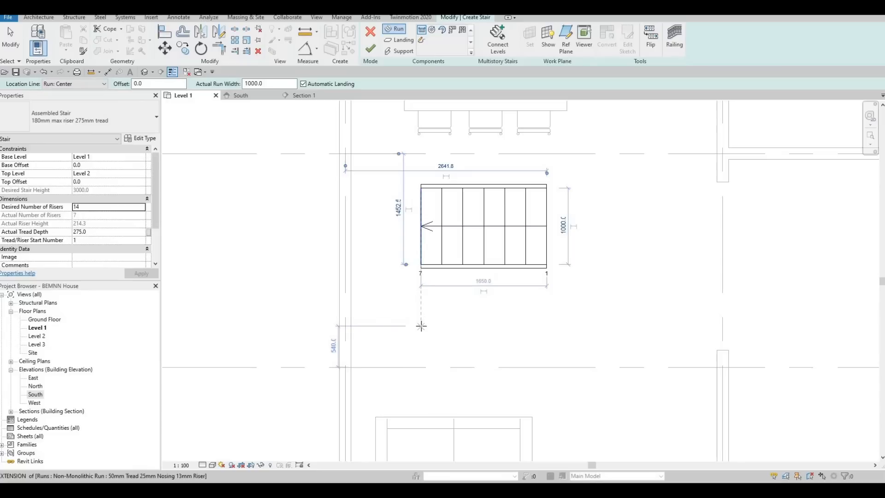
click(480, 326)
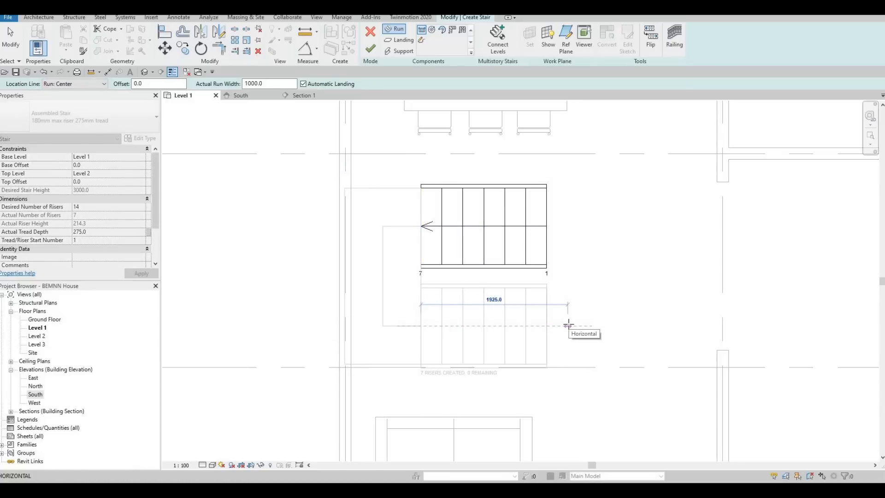
click(569, 328)
key(Escape)
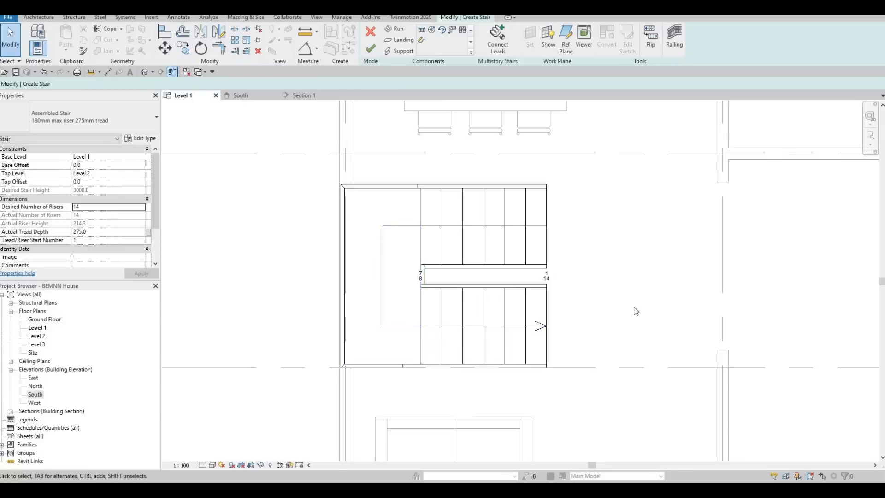
click(371, 50)
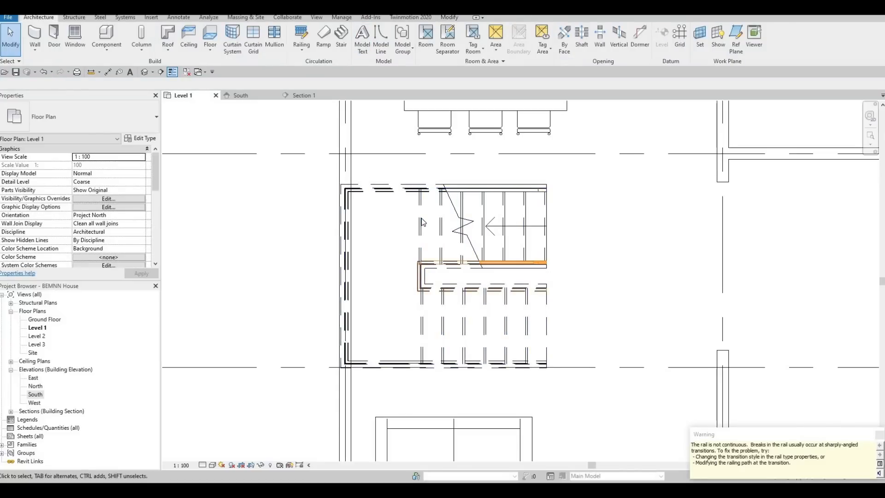
Step: Nudge the stair to the right until its landing clears the left exterior wall, and shift it slightly up
click(421, 219)
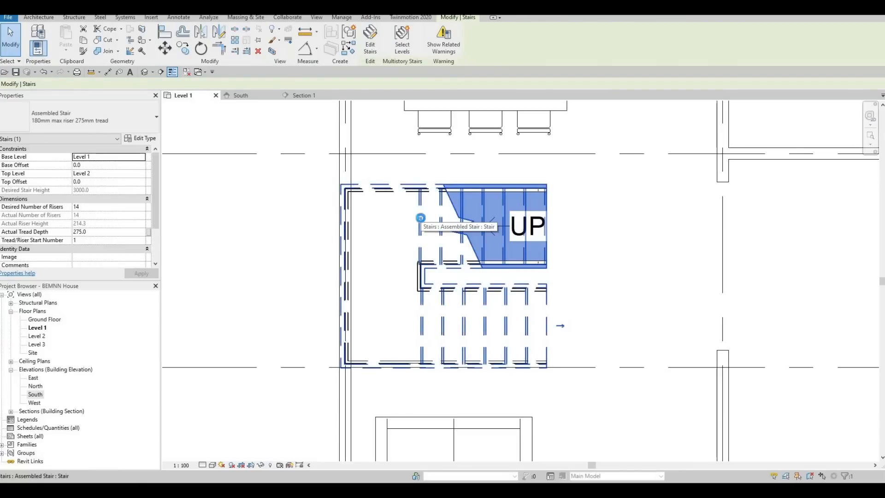
key(Right)
key(Right)
key(Right)
key(Right)
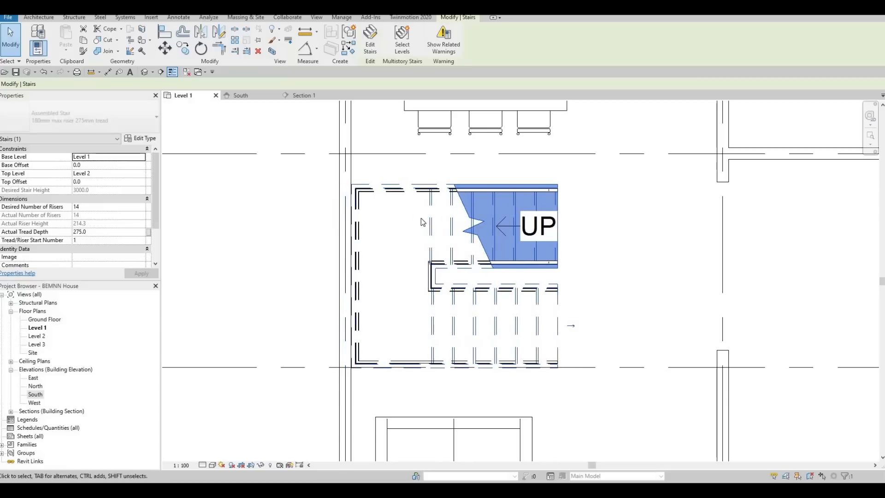
key(Right)
key(Right)
key(Right)
key(Up)
key(Up)
key(Left)
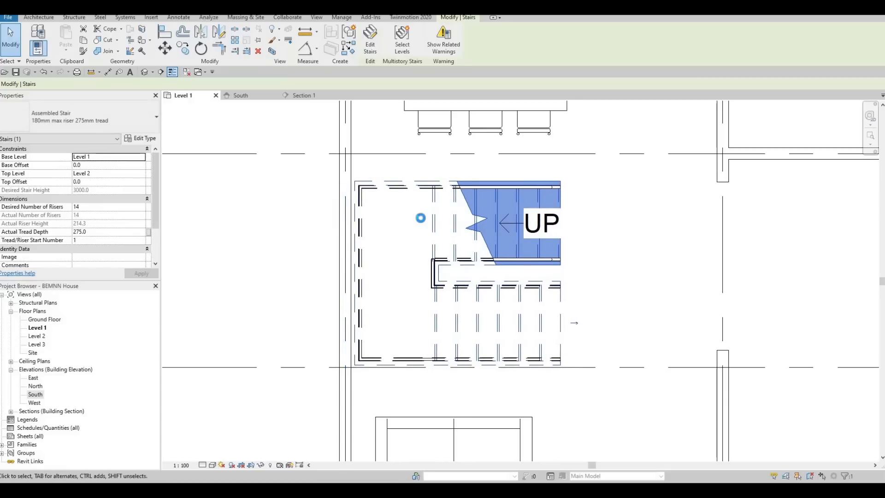
Step: Nudge the stair left and down until its landing meets the exterior wall face and its lower edge sits at grid D
key(Left)
key(Down)
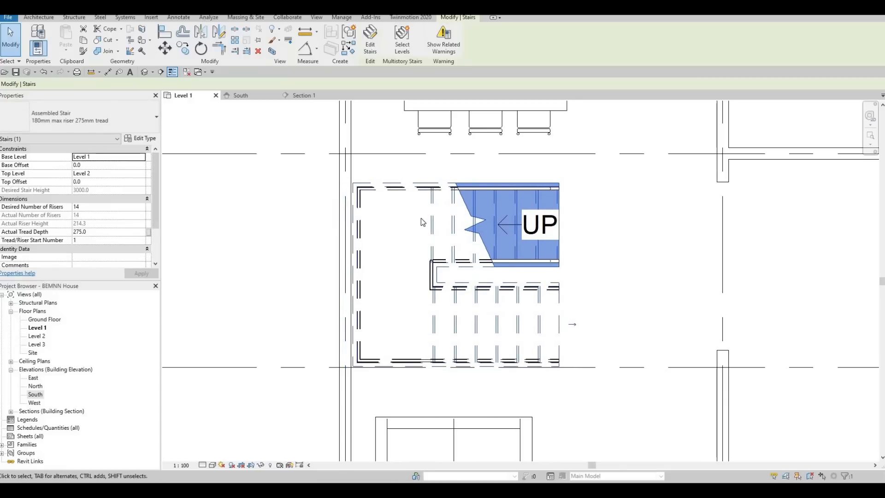
key(Left)
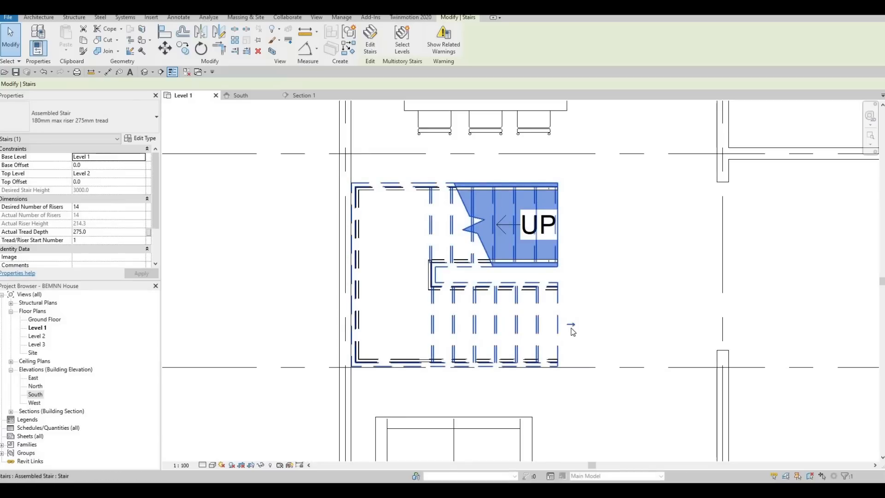
middle_drag(541, 352, 611, 306)
scroll(579, 323, up, 3)
scroll(512, 306, up, 2)
middle_drag(515, 316, 546, 299)
scroll(546, 300, down, 3)
scroll(390, 329, down, 1)
scroll(482, 305, up, 3)
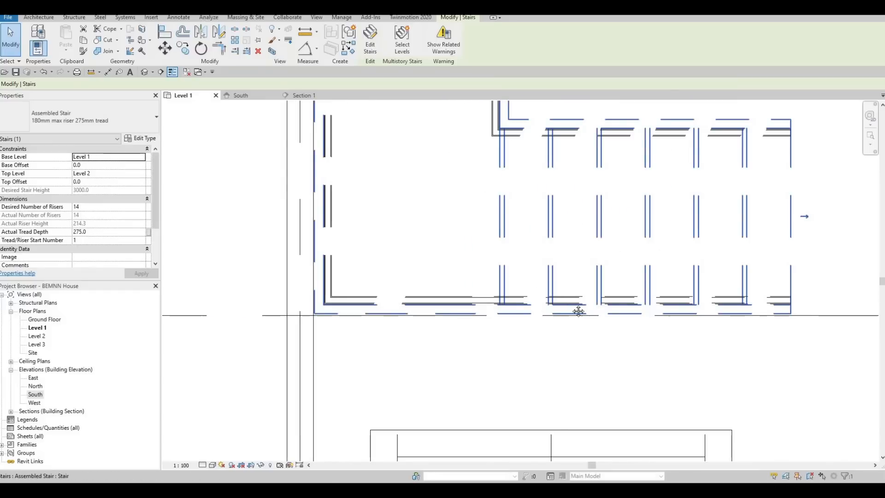
middle_drag(784, 312, 743, 317)
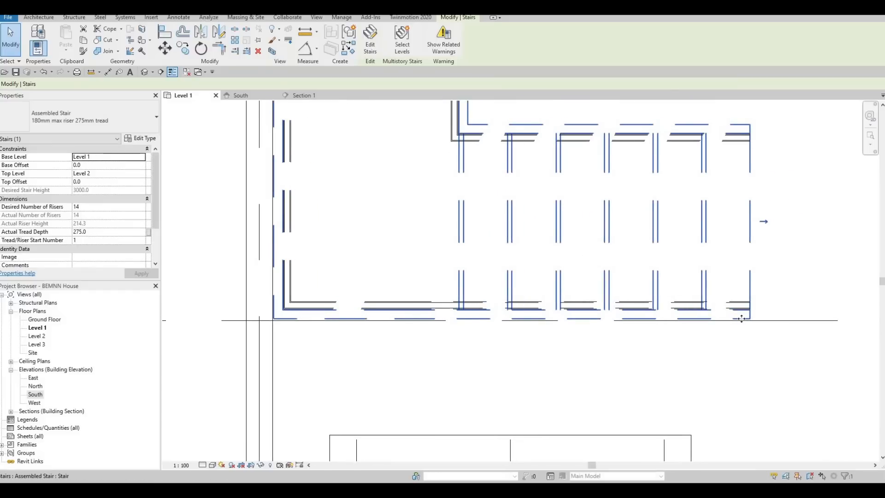
scroll(550, 356, down, 2)
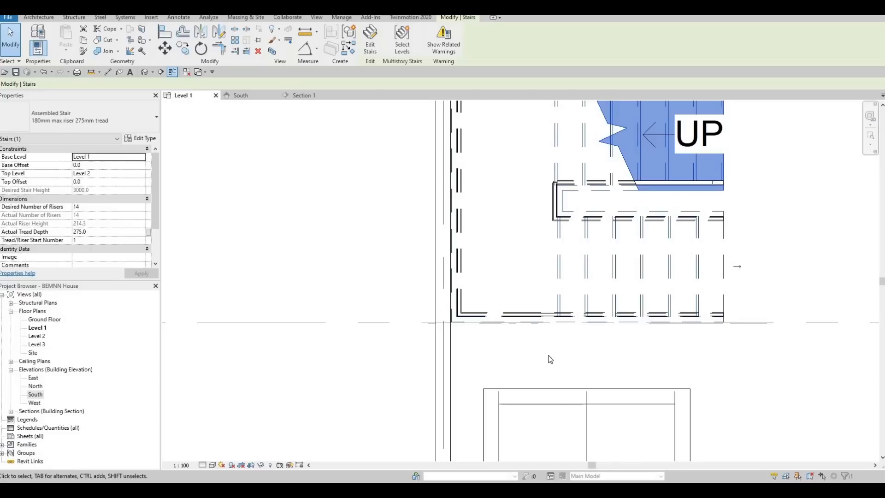
Step: Nudge the sofa just below the stair and the coffee table up toward the stair
scroll(580, 392, down, 2)
middle_drag(580, 392, 547, 250)
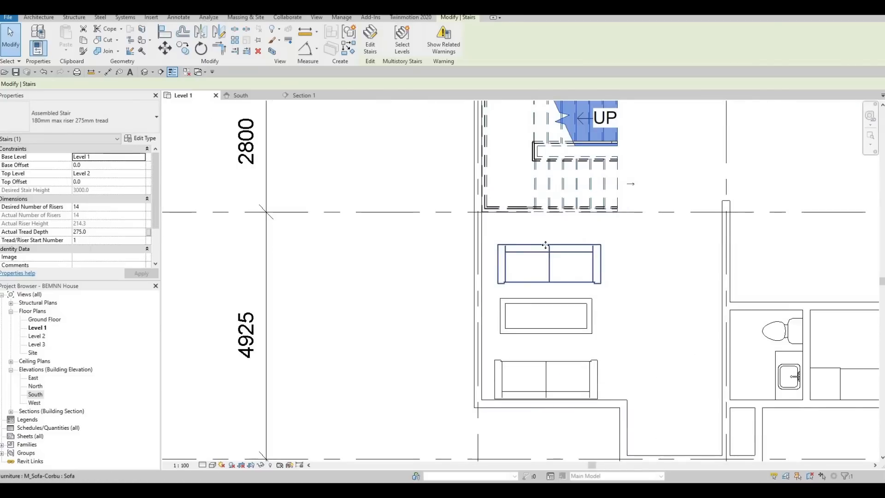
click(545, 244)
key(Up)
key(Up)
key(Up)
key(Up)
key(Up)
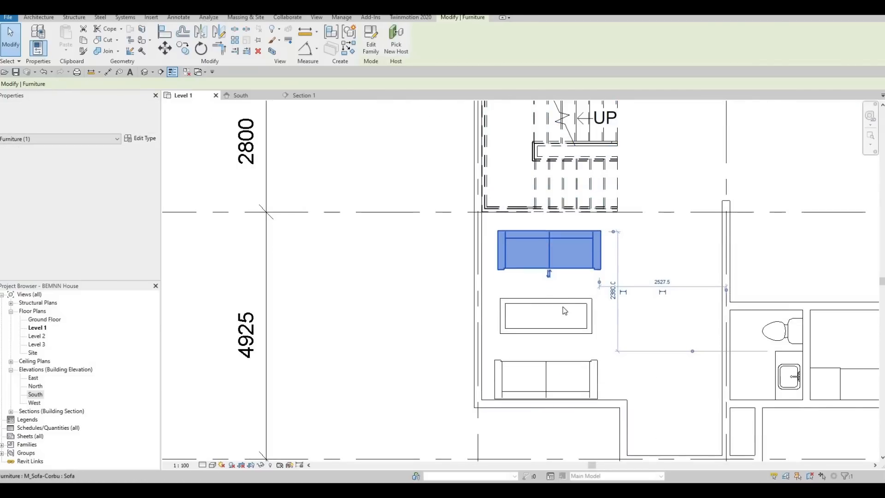
click(565, 311)
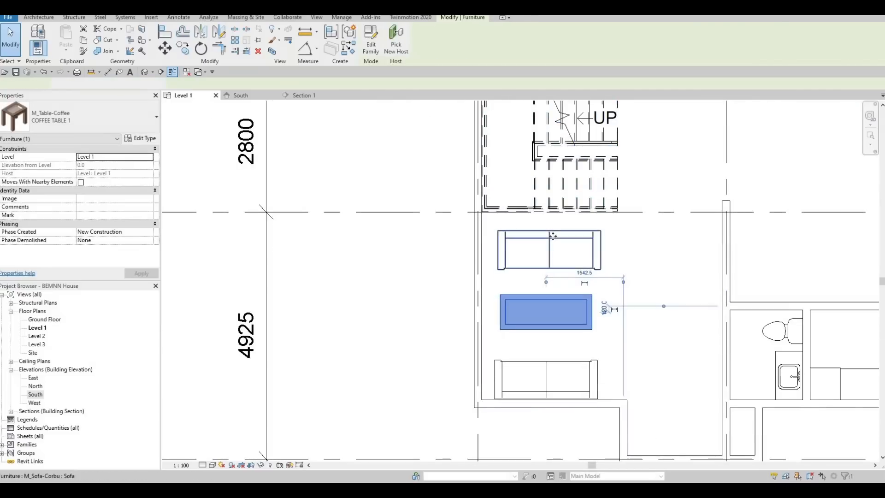
click(553, 236)
key(Up)
key(Up)
key(Up)
key(Up)
key(Up)
key(Up)
scroll(559, 297, down, 2)
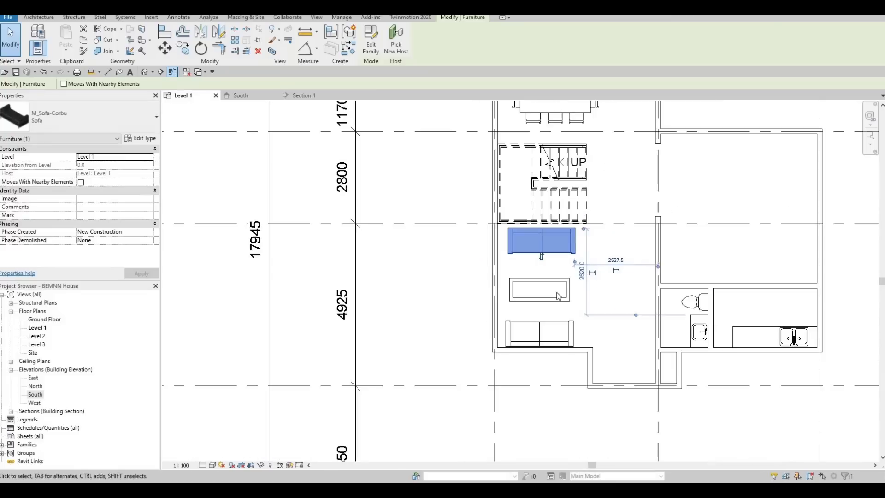
Step: Nudge the lower coffee table further up to sit evenly between the two facing sofas, and deselect it
click(556, 290)
key(Up)
key(Up)
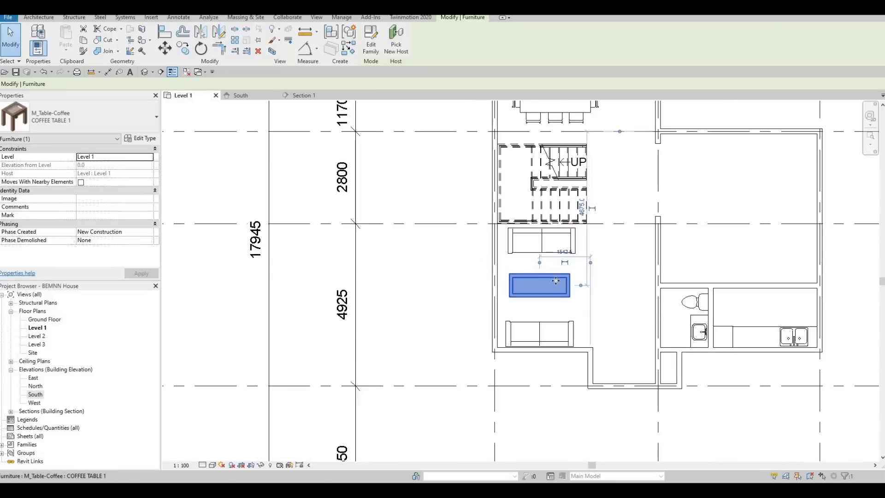
scroll(558, 282, down, 2)
key(Escape)
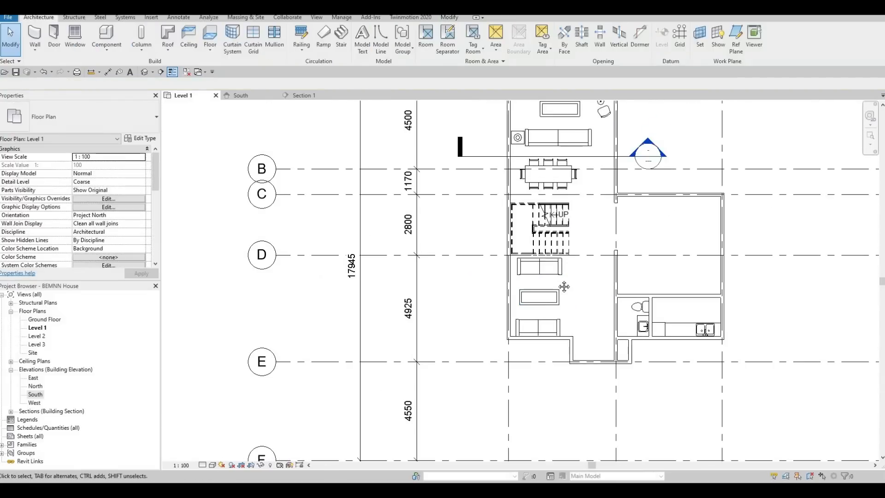
Step: Examine the Level 1 layout around the stair, from the upper living area and dining table to the lower sofas
middle_drag(584, 269, 565, 310)
scroll(541, 278, up, 1)
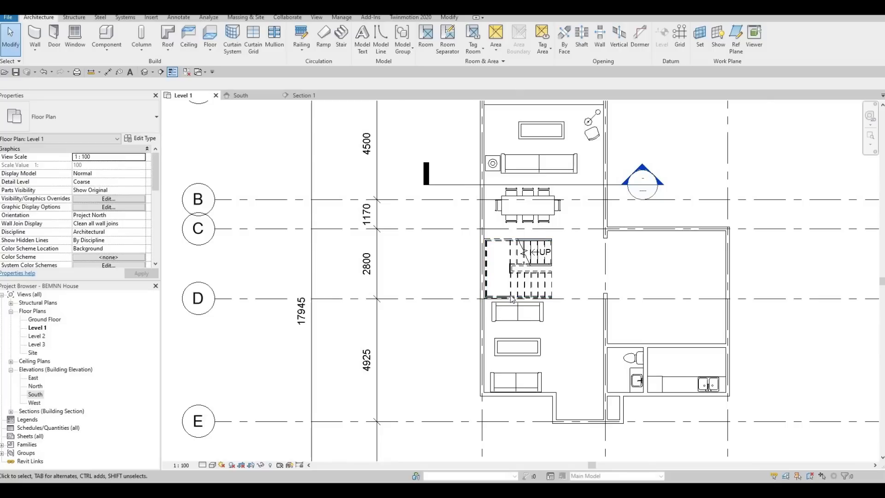
scroll(549, 330, up, 4)
scroll(530, 191, down, 3)
middle_drag(530, 191, 526, 369)
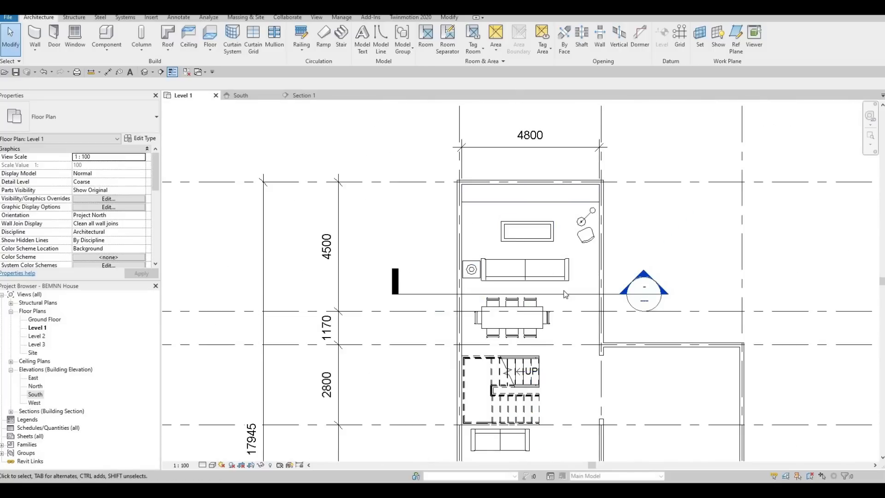
middle_drag(523, 300, 507, 202)
middle_drag(527, 260, 526, 220)
scroll(455, 238, up, 1)
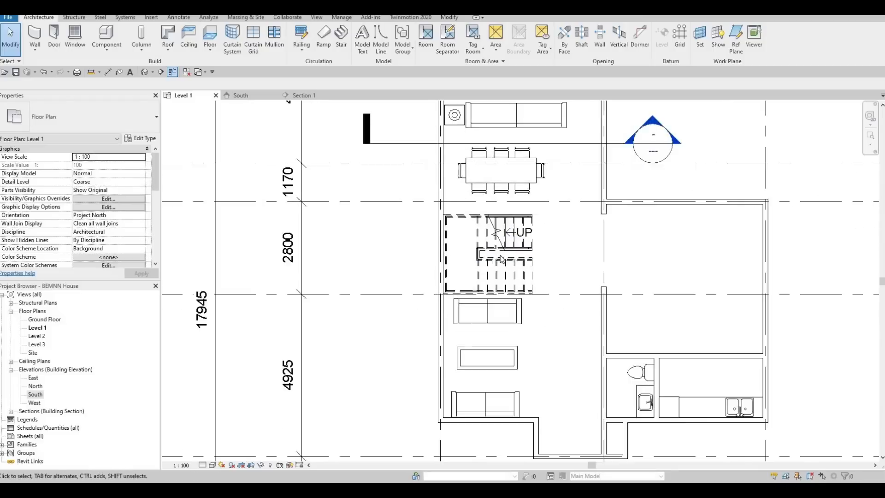
scroll(502, 259, up, 2)
scroll(508, 258, up, 4)
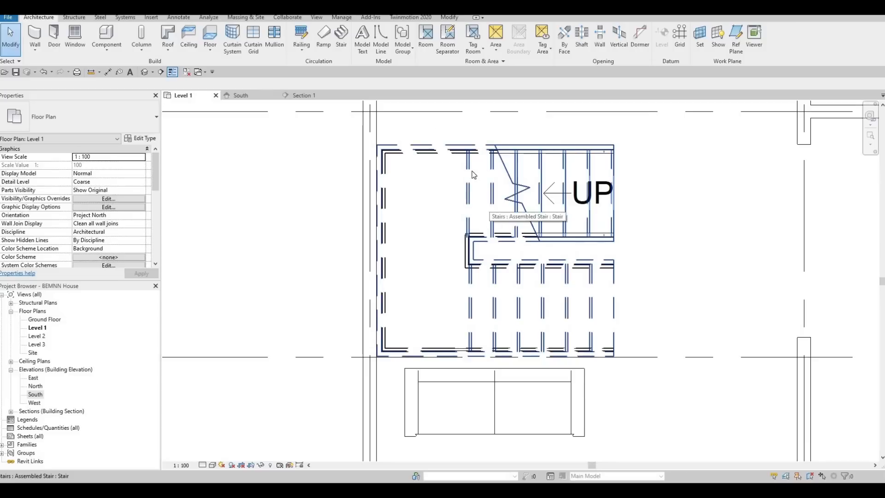
Step: Open the stair for editing and stretch the upper run's inner edge toward the lower run, to about 1140 mm wide
click(460, 154)
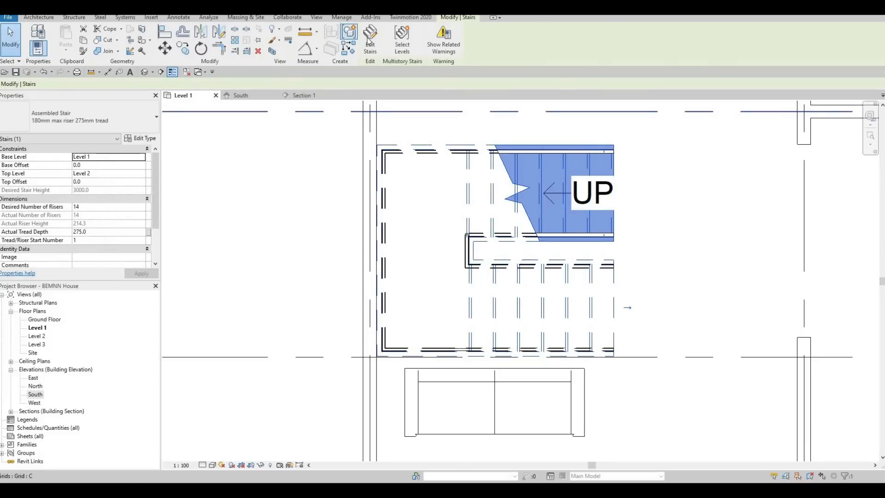
double_click(519, 250)
scroll(530, 184, up, 2)
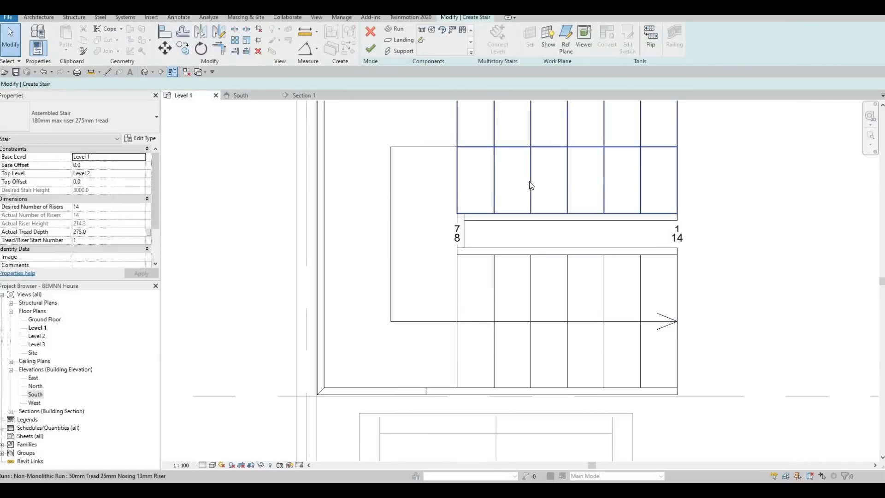
click(534, 197)
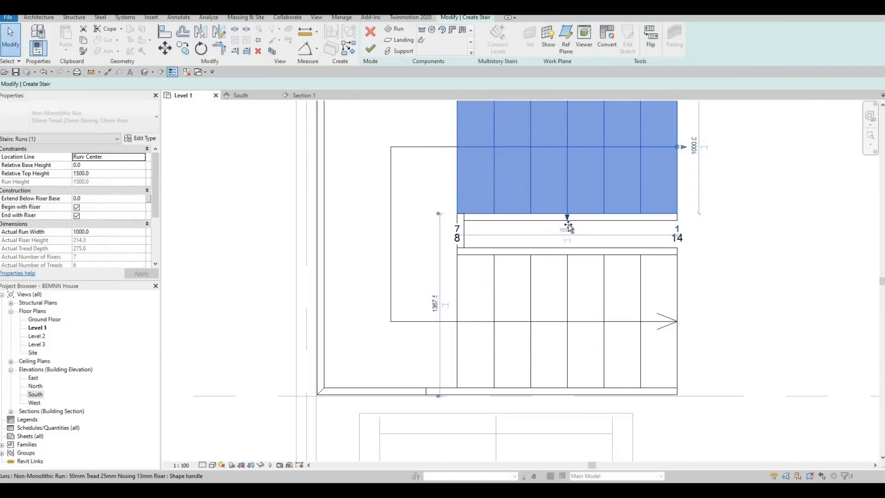
drag(568, 234, 569, 246)
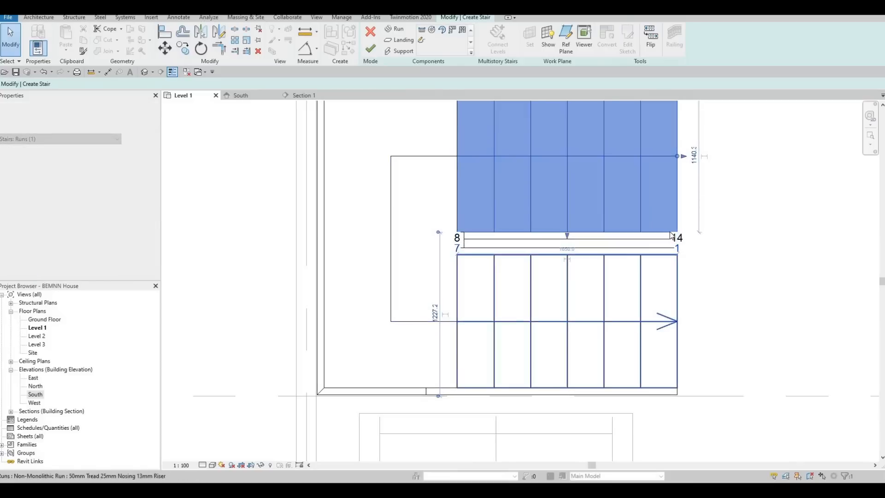
scroll(655, 226, down, 2)
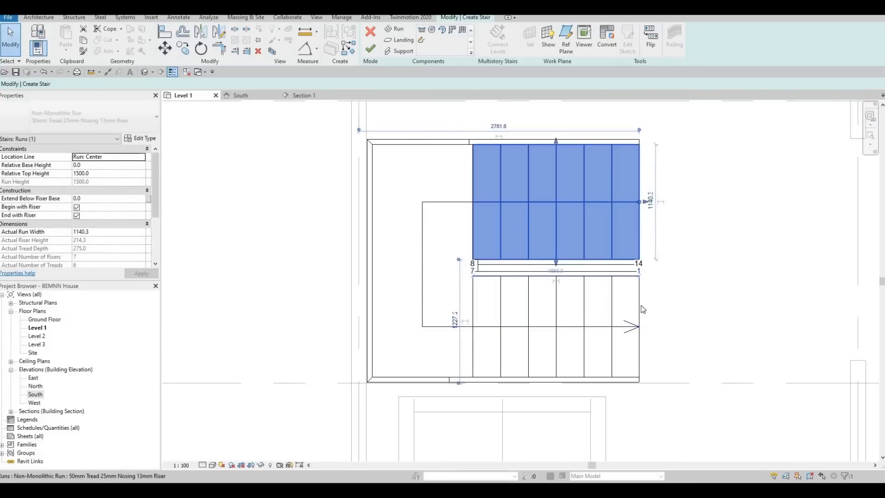
Step: Set the upper run's width to 1000 mm
click(618, 350)
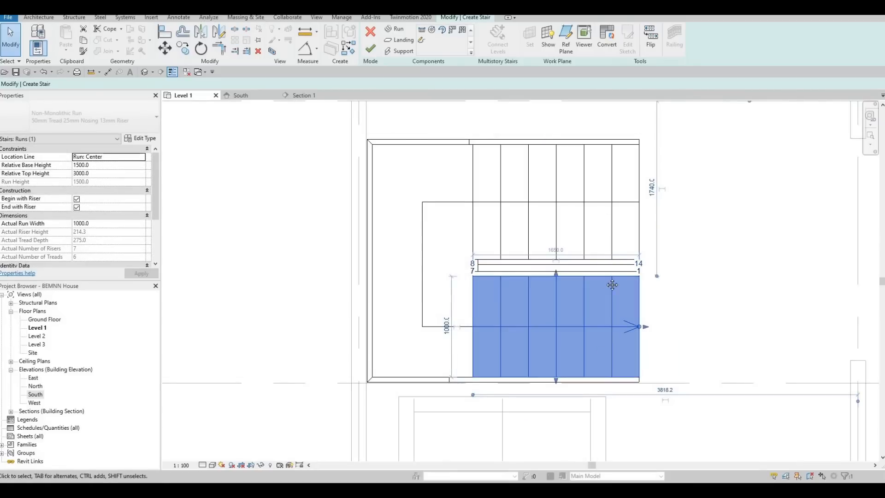
middle_drag(609, 172, 611, 228)
click(610, 228)
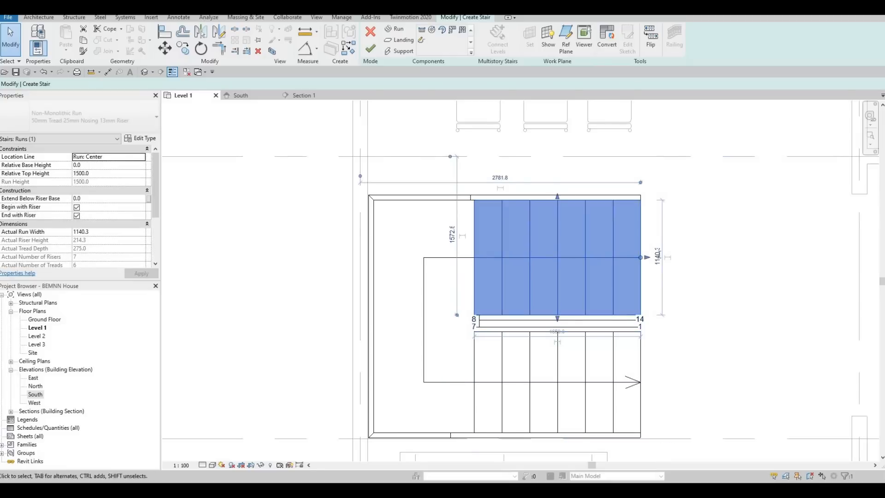
click(657, 256)
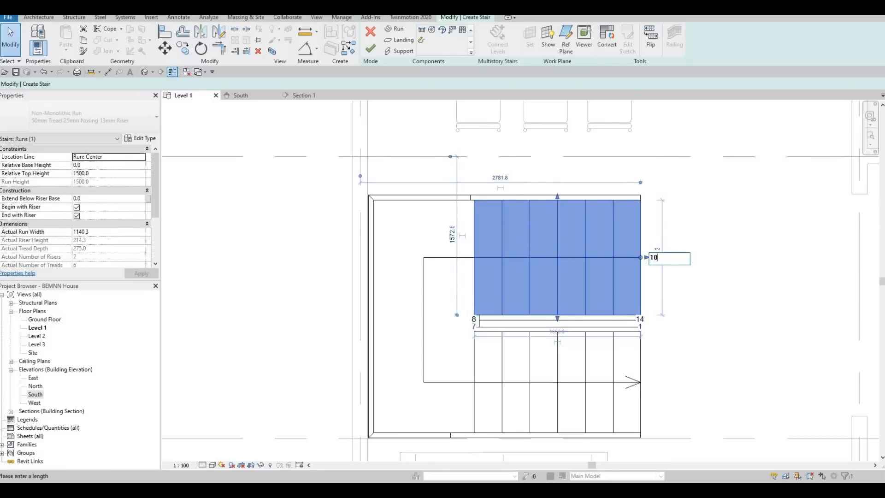
key(Return)
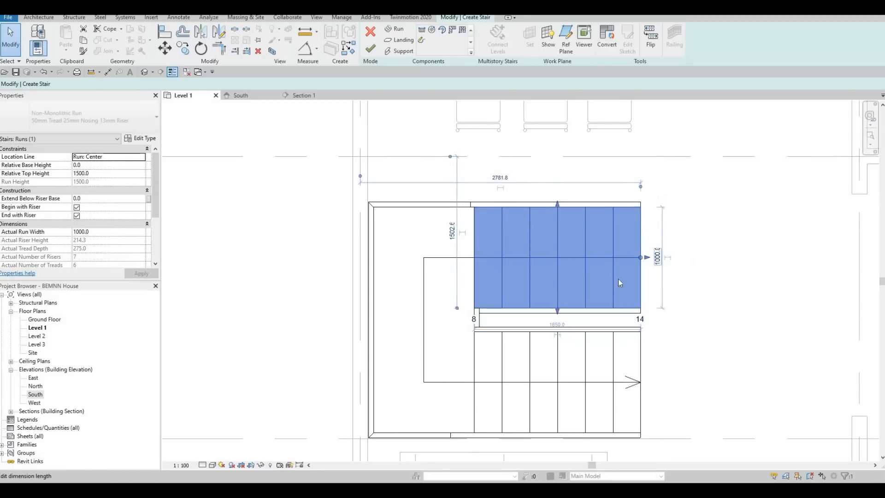
Step: Narrow the gap between the runs by shifting both long edges of the upper run toward the lower run, with a run width of 1000 mm
click(544, 300)
click(559, 302)
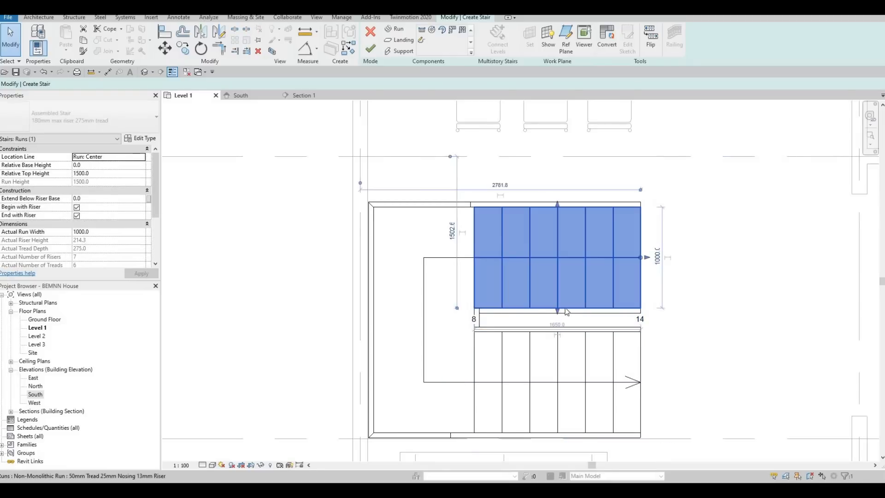
scroll(544, 323, up, 2)
drag(570, 313, 571, 328)
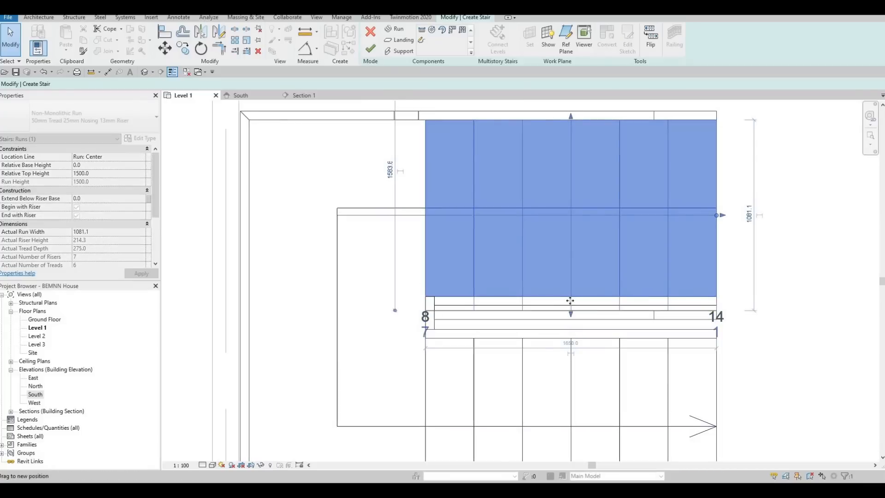
middle_drag(572, 119, 571, 190)
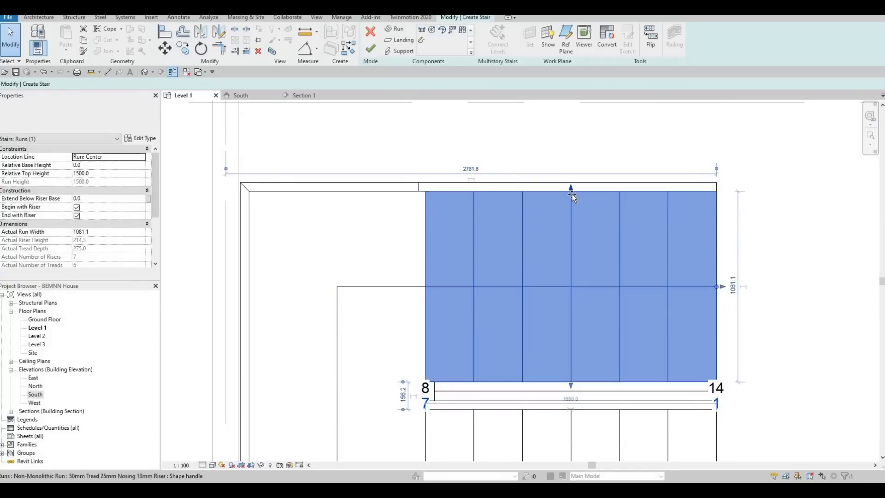
drag(571, 189, 572, 208)
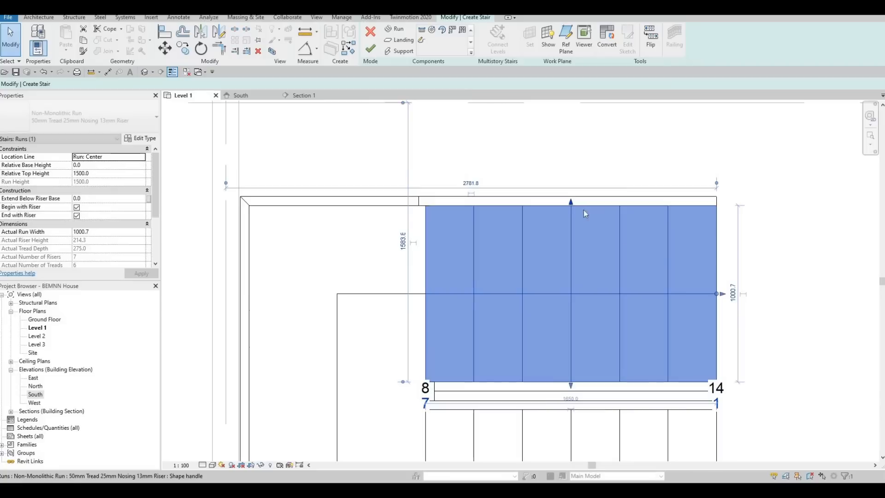
click(733, 293)
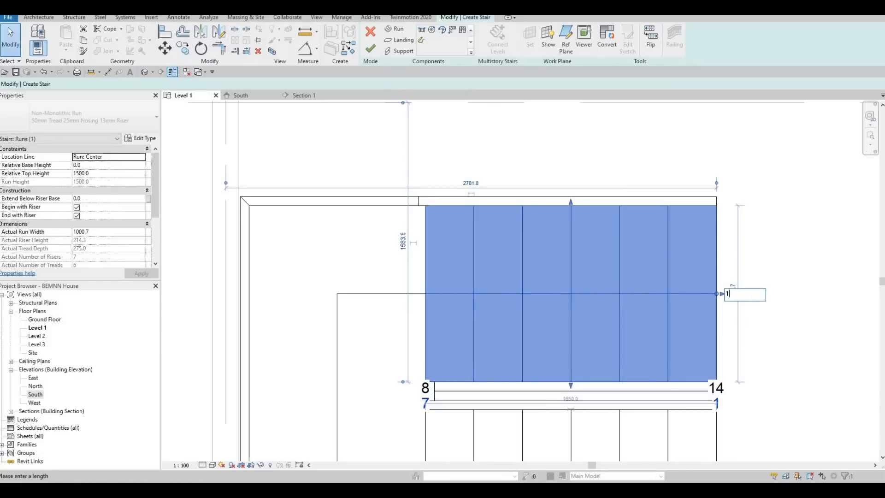
key(Return)
key(Escape)
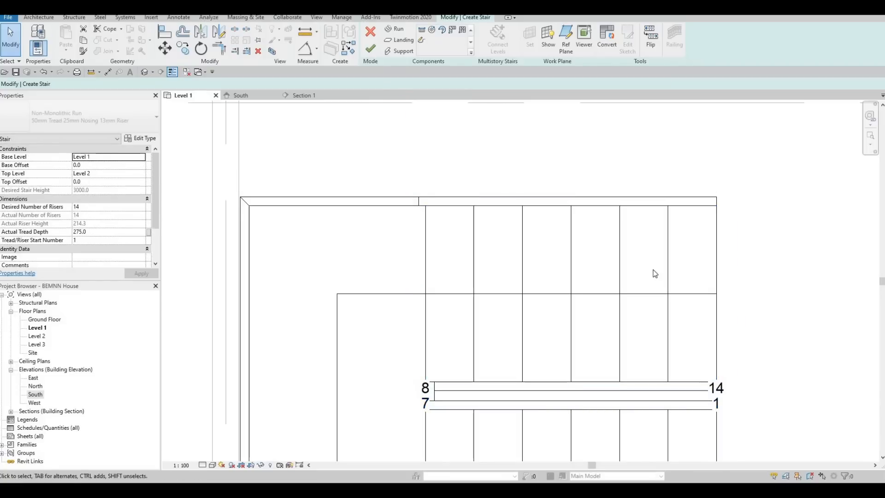
Step: Examine the edited stair sketch and its clearance to the dining table, the sofas and grids C and D
scroll(651, 277, down, 3)
middle_drag(646, 290, 642, 235)
scroll(646, 272, down, 1)
middle_drag(659, 341, 629, 307)
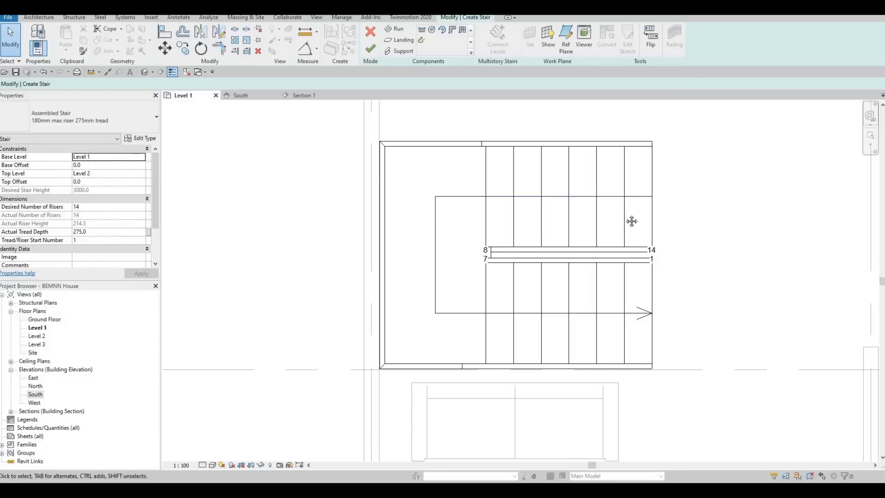
scroll(662, 313, down, 1)
mouse_move(662, 314)
middle_down()
mouse_move(597, 218)
mouse_move(580, 268)
middle_up()
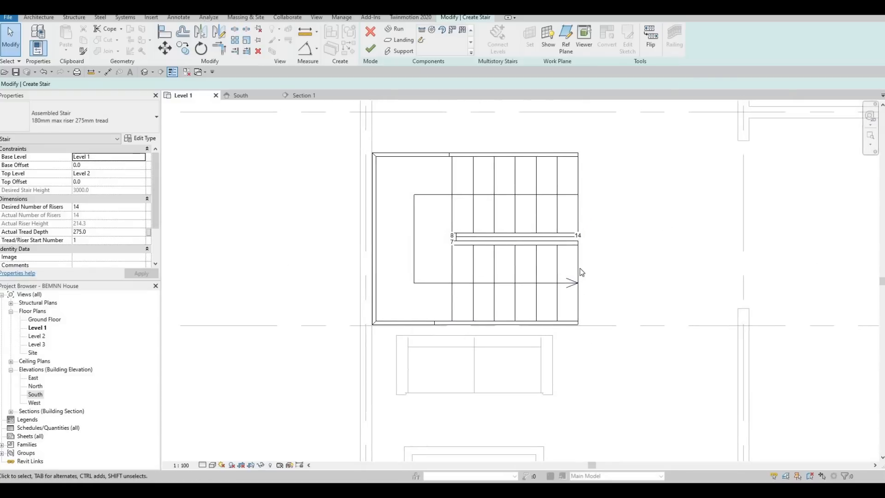
middle_drag(563, 183, 583, 310)
scroll(582, 307, down, 1)
scroll(582, 306, down, 1)
middle_drag(584, 243, 568, 273)
middle_drag(578, 310, 555, 254)
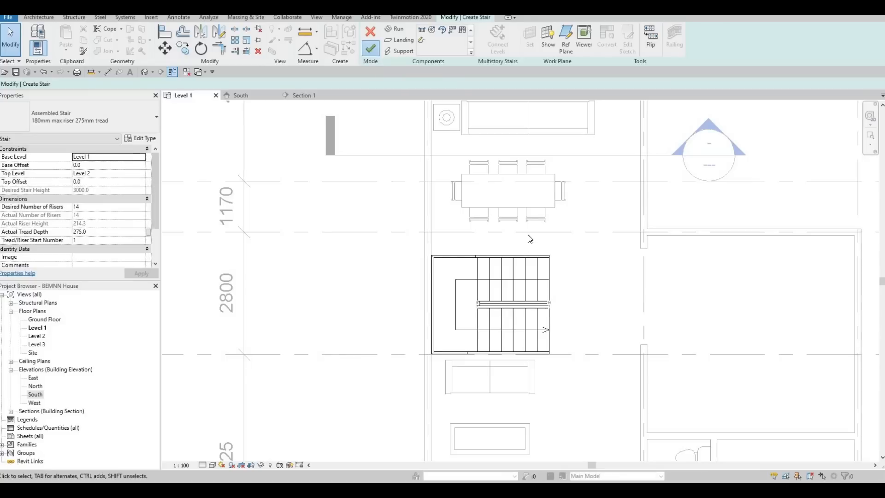
Step: Finish the stair edit and check the updated stair in the Level 1 plan
middle_drag(503, 294, 497, 270)
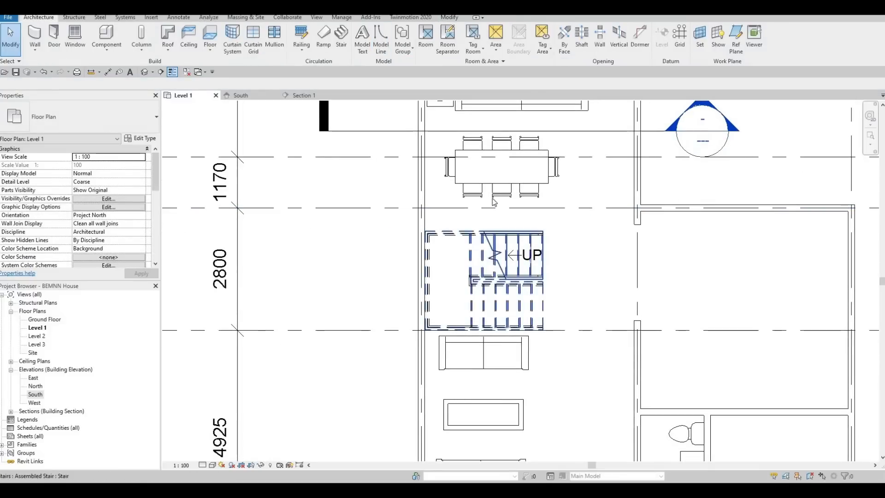
scroll(452, 249, up, 3)
scroll(565, 247, up, 1)
middle_drag(564, 247, 544, 258)
scroll(544, 258, down, 3)
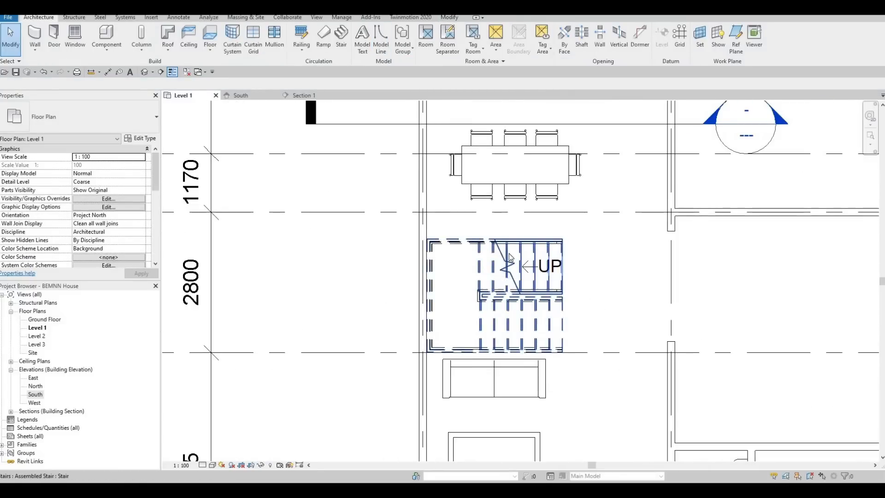
Step: Select the dining table with its eight chairs and nudge the set slightly toward the stair
scroll(509, 257, down, 3)
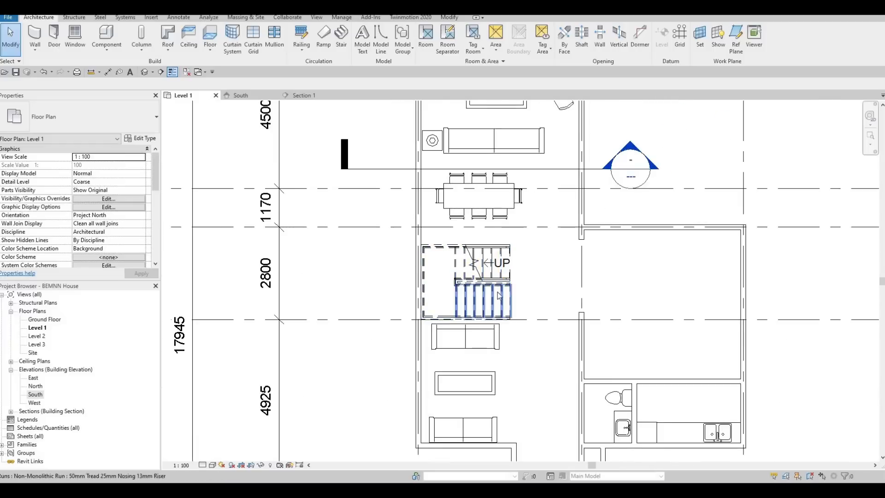
scroll(376, 162, up, 2)
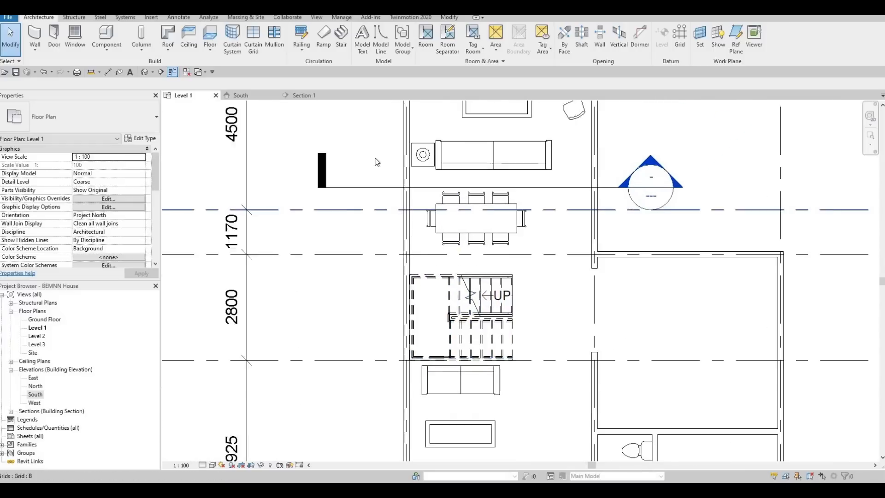
scroll(461, 192, up, 7)
scroll(390, 196, down, 3)
drag(356, 160, 594, 314)
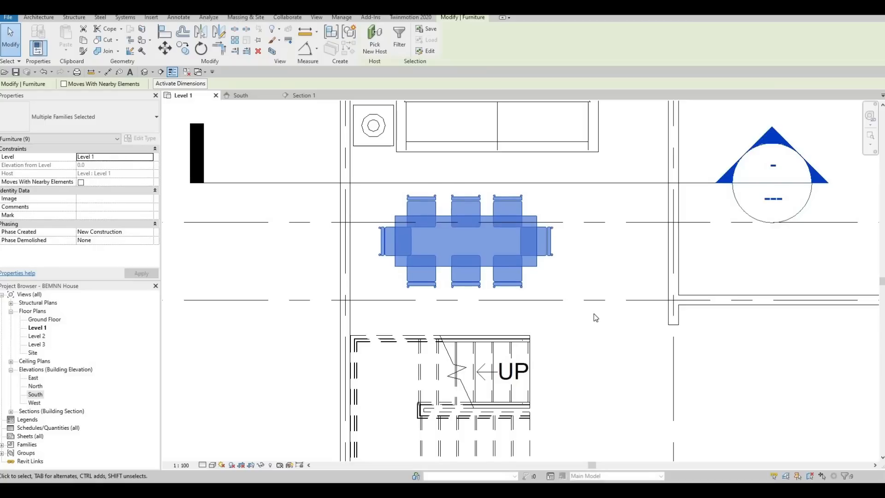
key(Down)
key(Down)
key(Down)
key(Down)
key(Down)
key(Down)
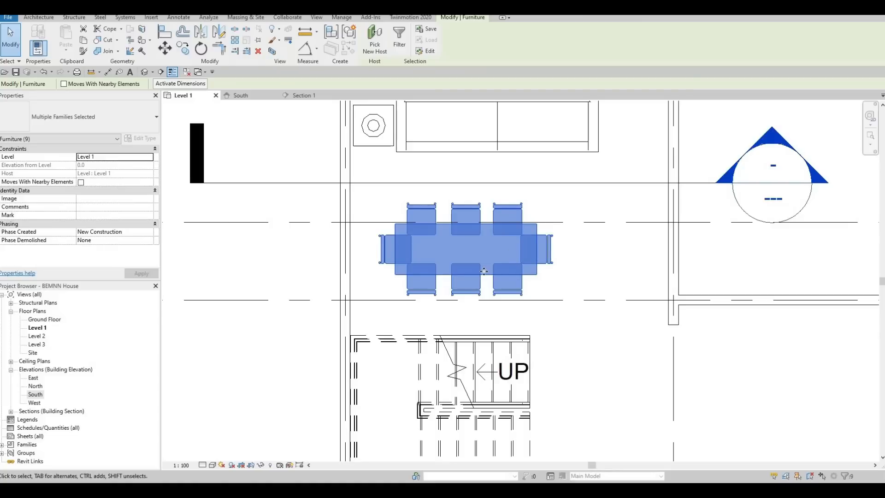
Step: Examine the Level 1 layout around the dining set, from the upper sofa area past the stair to the lower sofas
middle_drag(508, 336, 508, 292)
scroll(416, 231, down, 4)
middle_drag(397, 250, 402, 284)
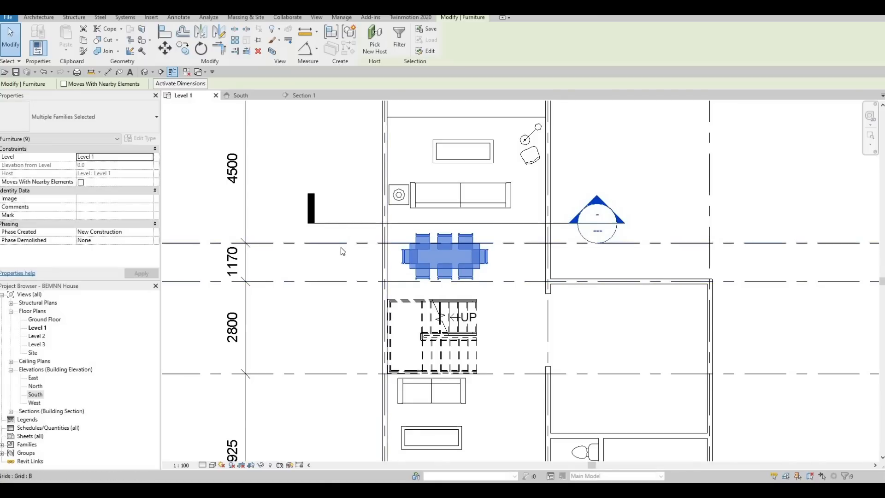
middle_drag(333, 268, 341, 248)
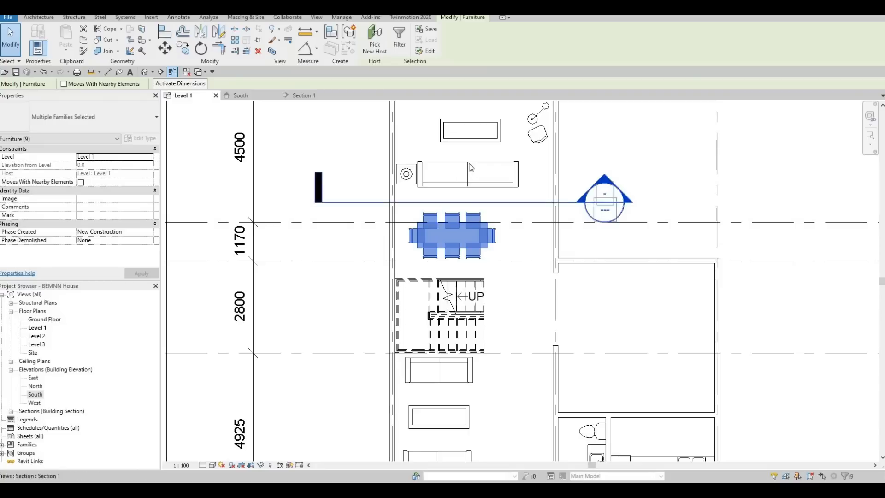
scroll(454, 135, up, 1)
middle_drag(454, 135, 420, 268)
scroll(420, 268, up, 1)
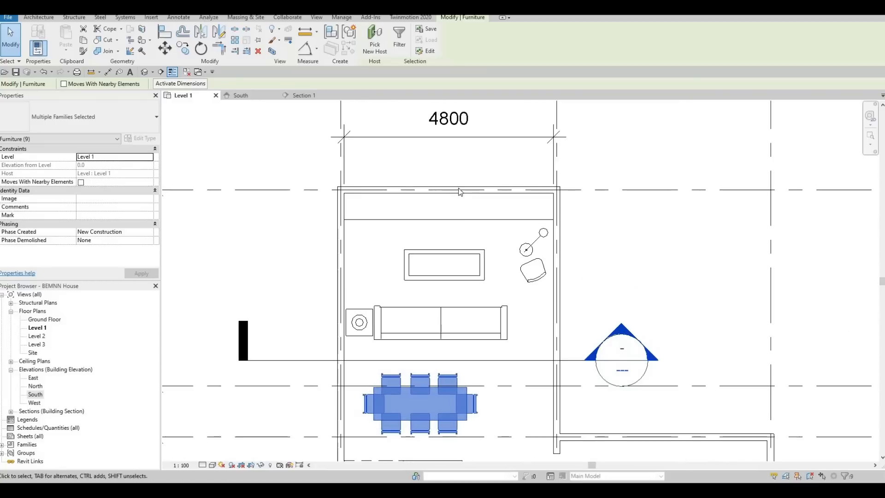
middle_drag(428, 300, 474, 156)
scroll(474, 156, down, 3)
scroll(526, 260, down, 1)
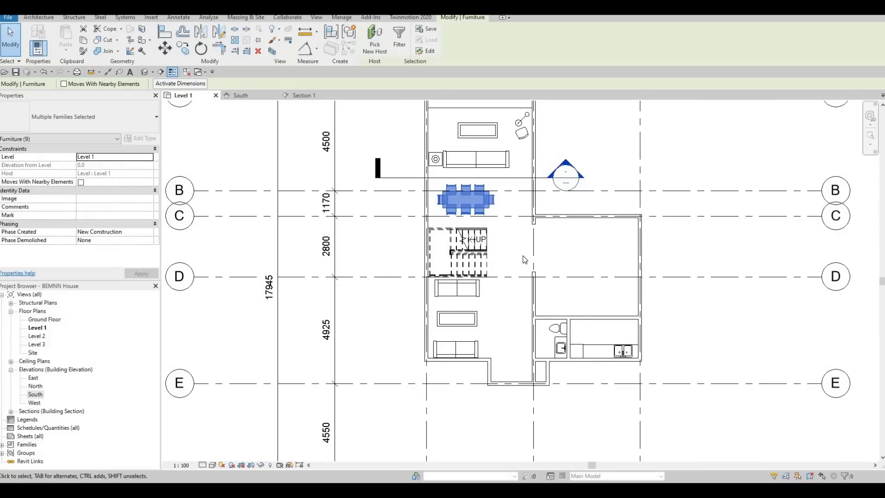